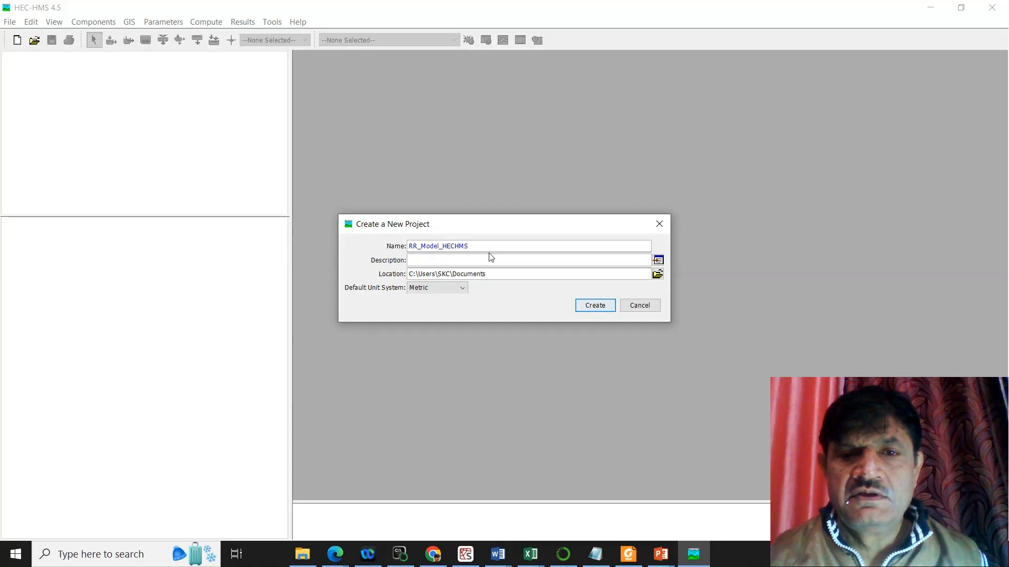
Step: Create the metric project RR_Model_HECHMS and add a new basin model with the default name Basin 1
{"action": "left_click", "coordinate": [585, 309]}
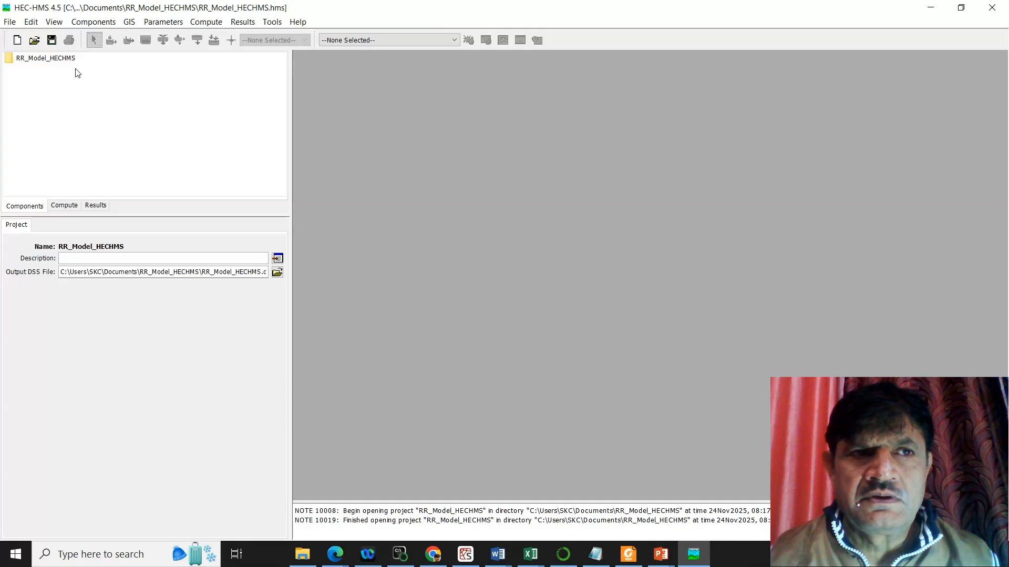
{"action": "left_click", "coordinate": [100, 23]}
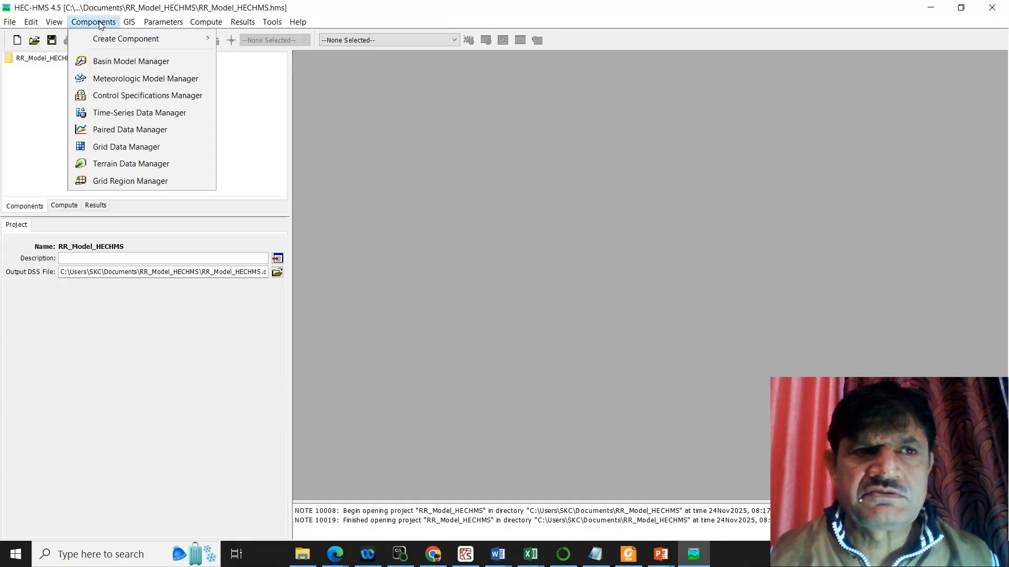
{"action": "left_click", "coordinate": [126, 64]}
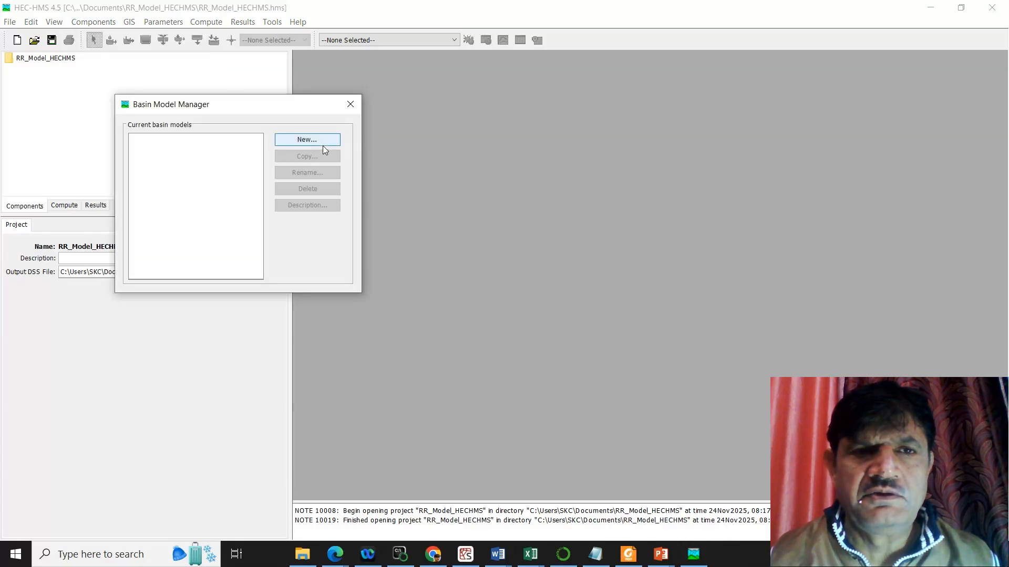
{"action": "left_click", "coordinate": [326, 143]}
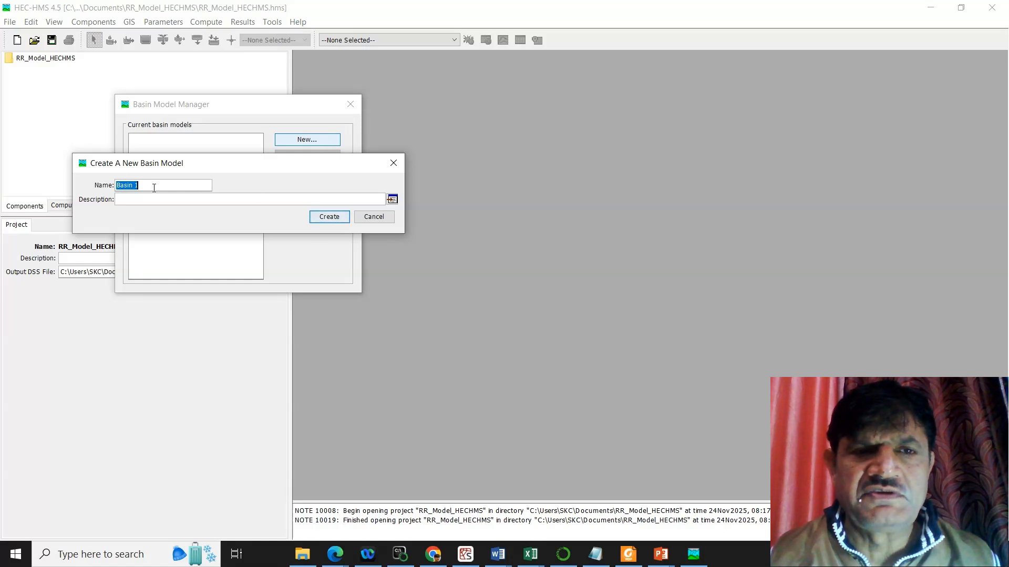
{"action": "left_click", "coordinate": [334, 220]}
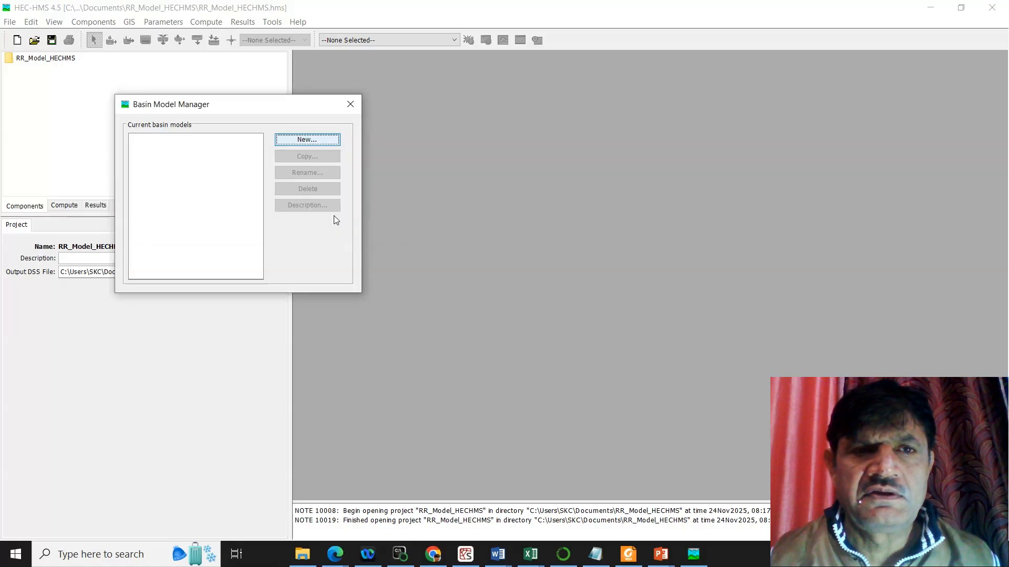
{"action": "left_click", "coordinate": [351, 106]}
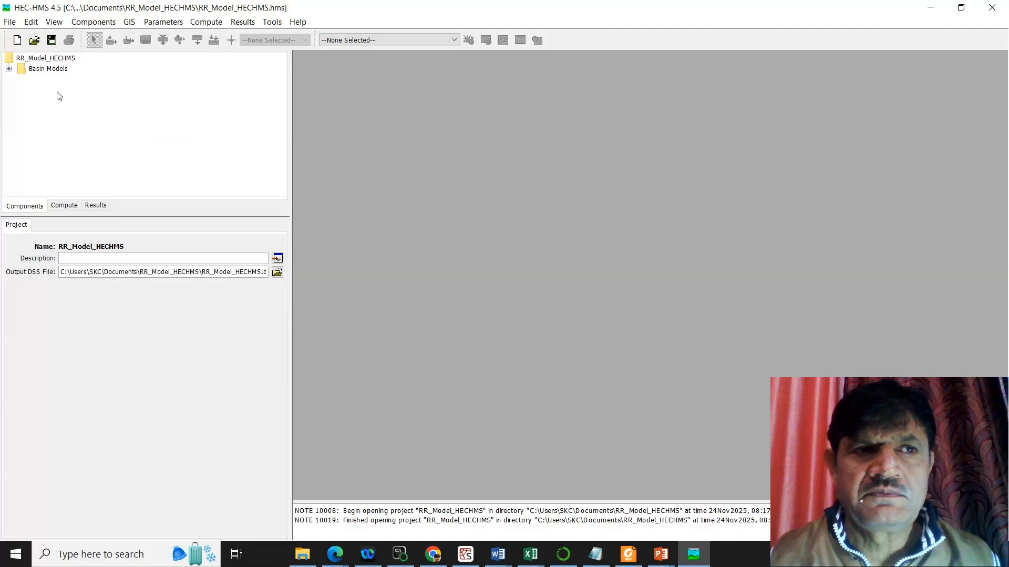
Step: Open the Basin 1 model map from the project tree and maximize its window
{"action": "left_click", "coordinate": [9, 68]}
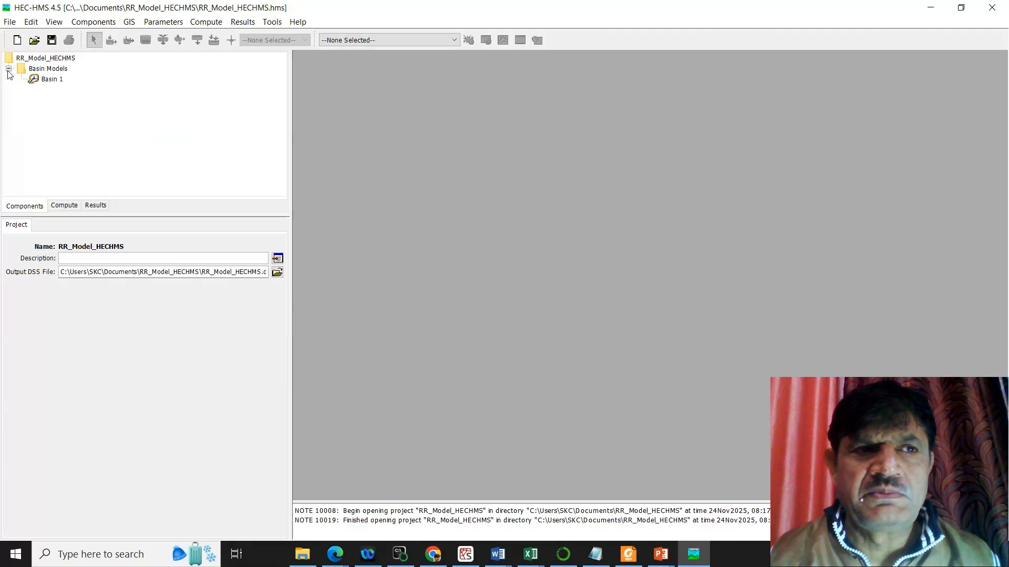
{"action": "left_click", "coordinate": [52, 81]}
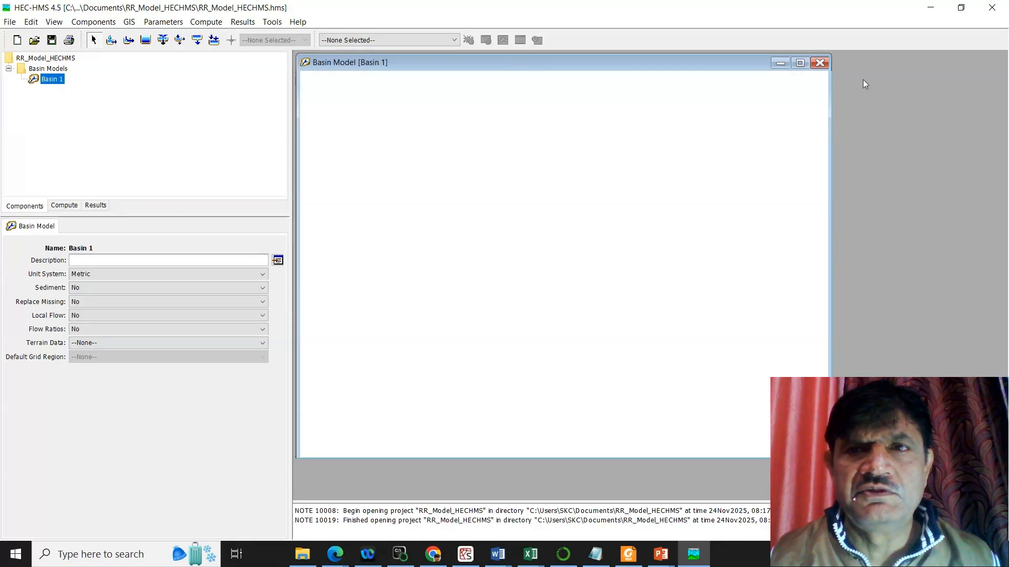
{"action": "left_click", "coordinate": [800, 63]}
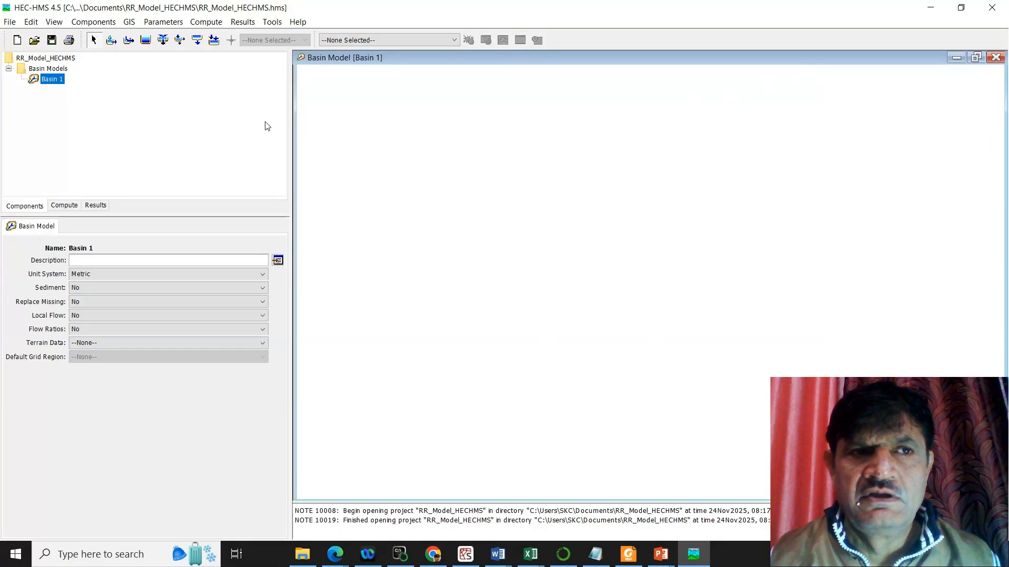
Step: Place a subbasin element in the empty basin map, keeping the default name Subbasin-1
{"action": "left_click", "coordinate": [113, 41]}
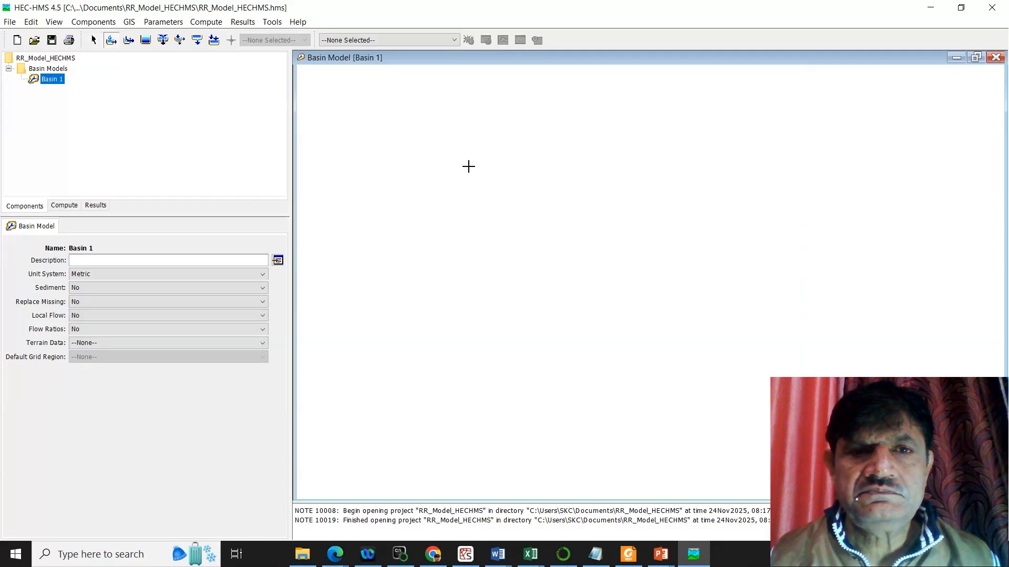
{"action": "left_click", "coordinate": [451, 168]}
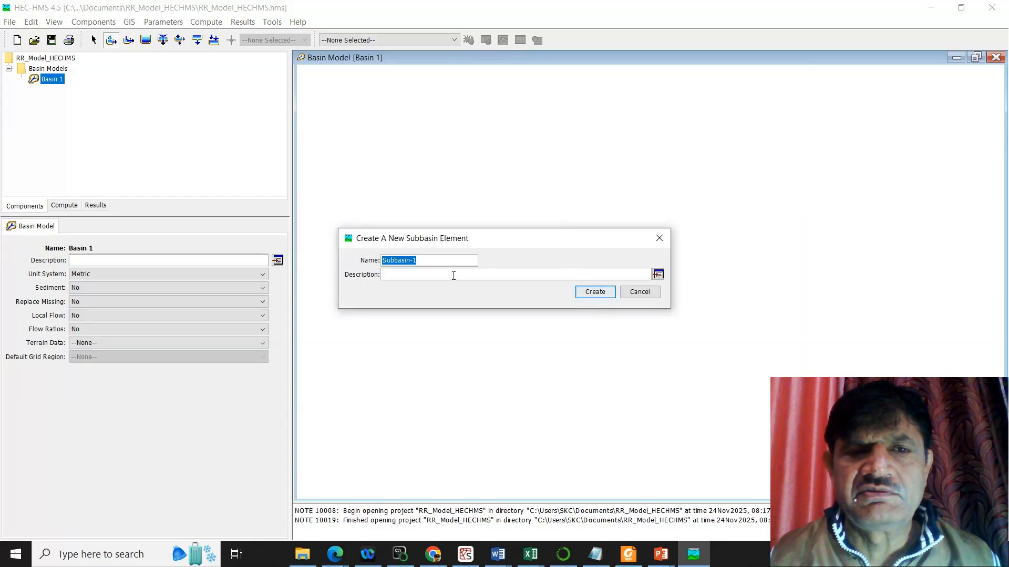
{"action": "left_click", "coordinate": [595, 292]}
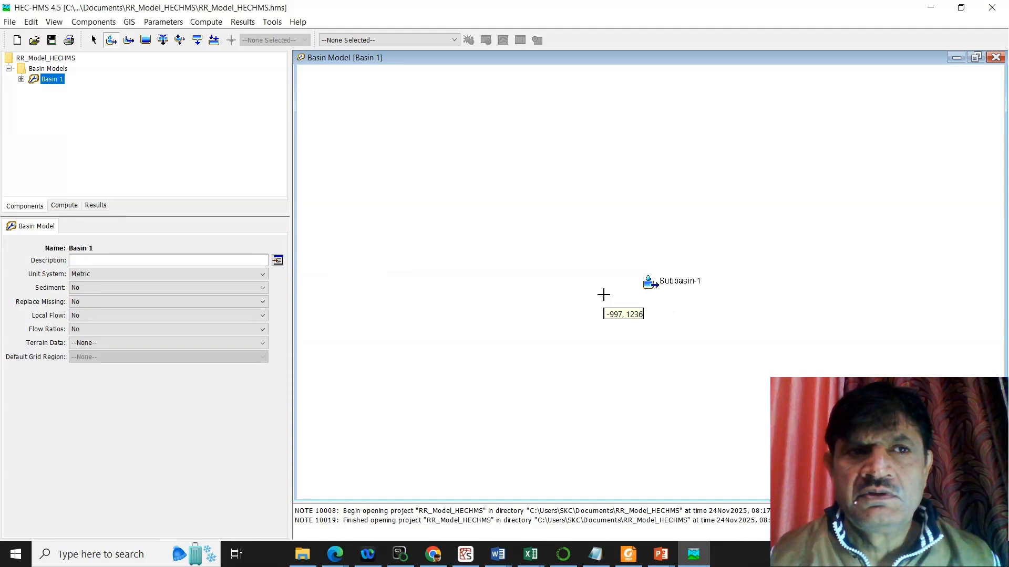
Step: Draw a reach from Subbasin-1 diagonally down to the right, keeping the default name Reach-1
{"action": "left_click", "coordinate": [131, 44]}
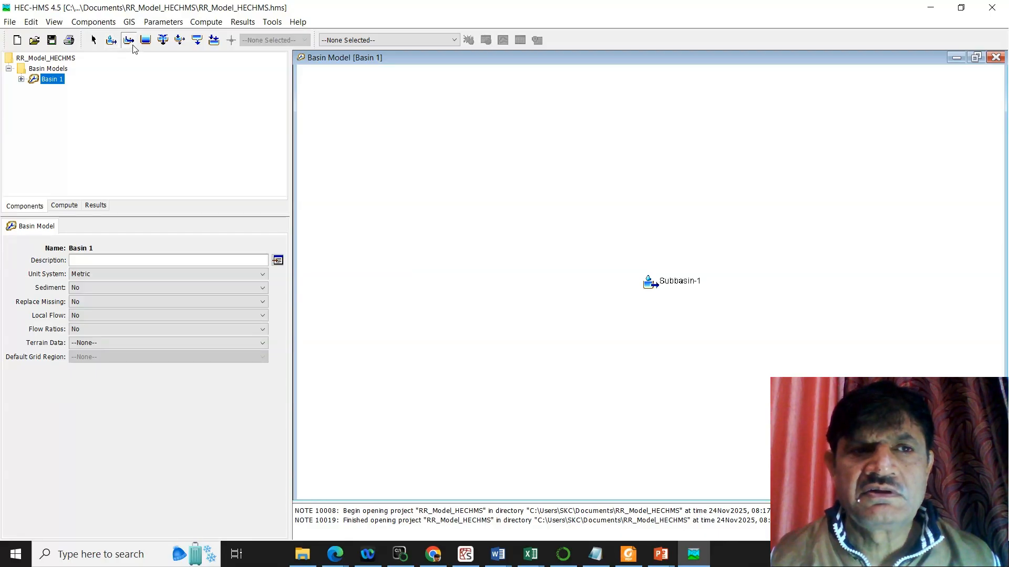
{"action": "left_click", "coordinate": [650, 285]}
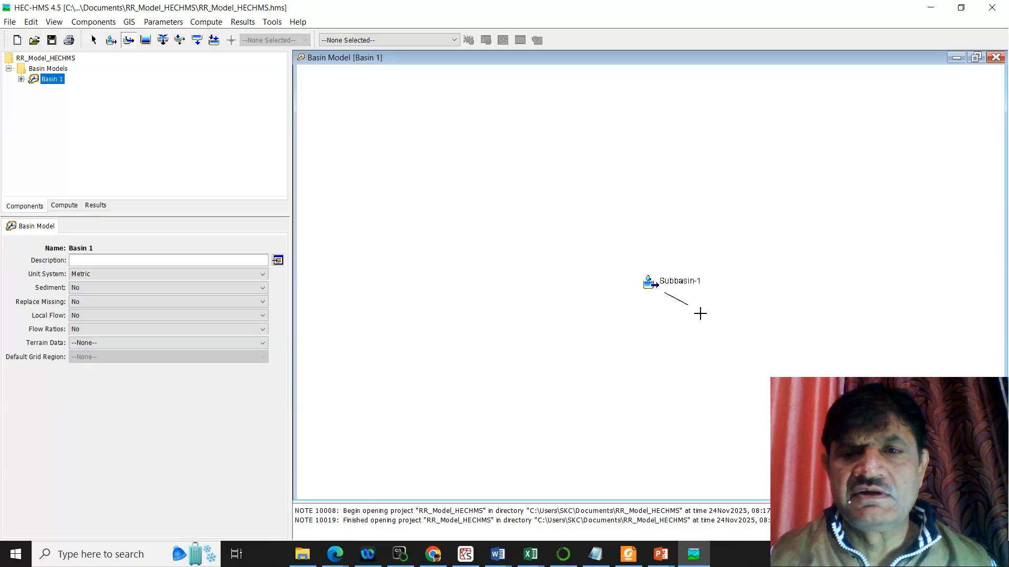
{"action": "left_click", "coordinate": [768, 361]}
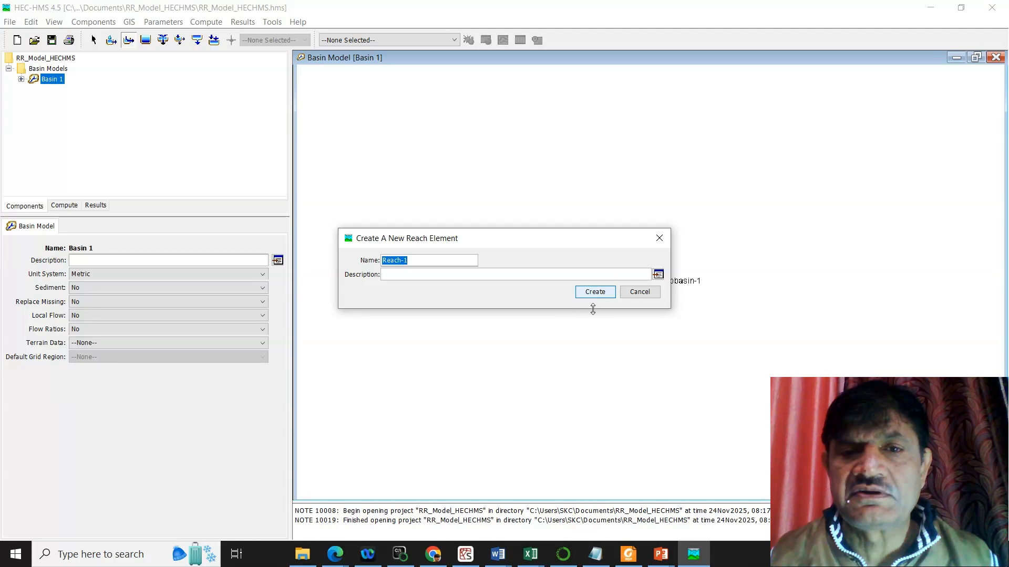
{"action": "left_click", "coordinate": [602, 296]}
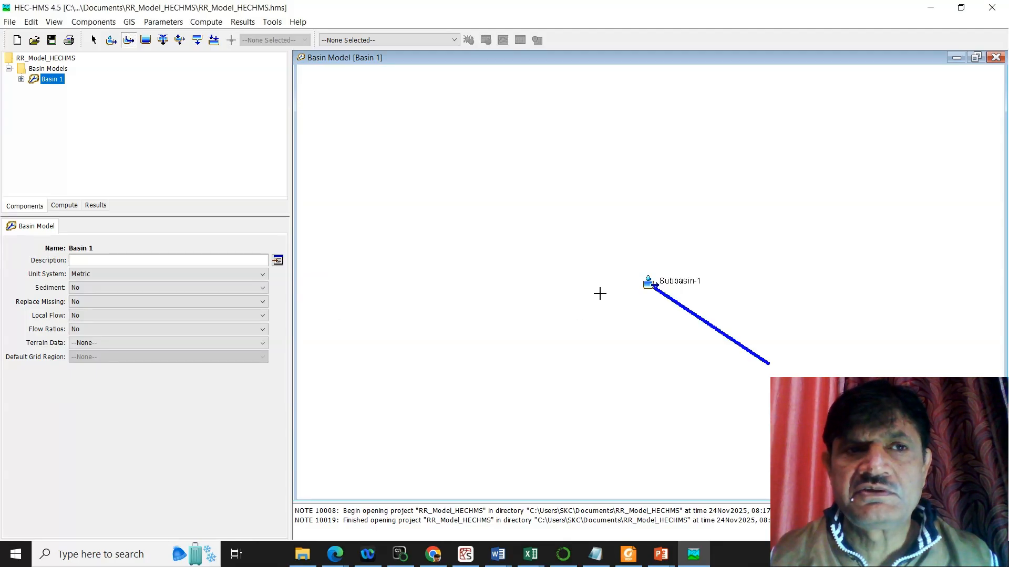
Step: Place a sink element at the downstream end of the reach, keeping the default name Sink-1
{"action": "left_click", "coordinate": [213, 46]}
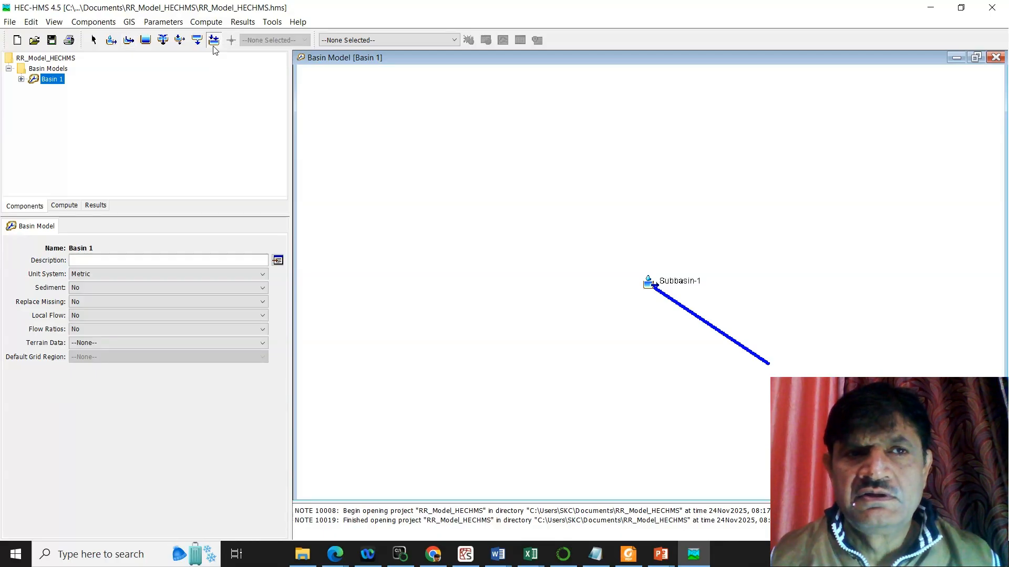
{"action": "left_click", "coordinate": [769, 366]}
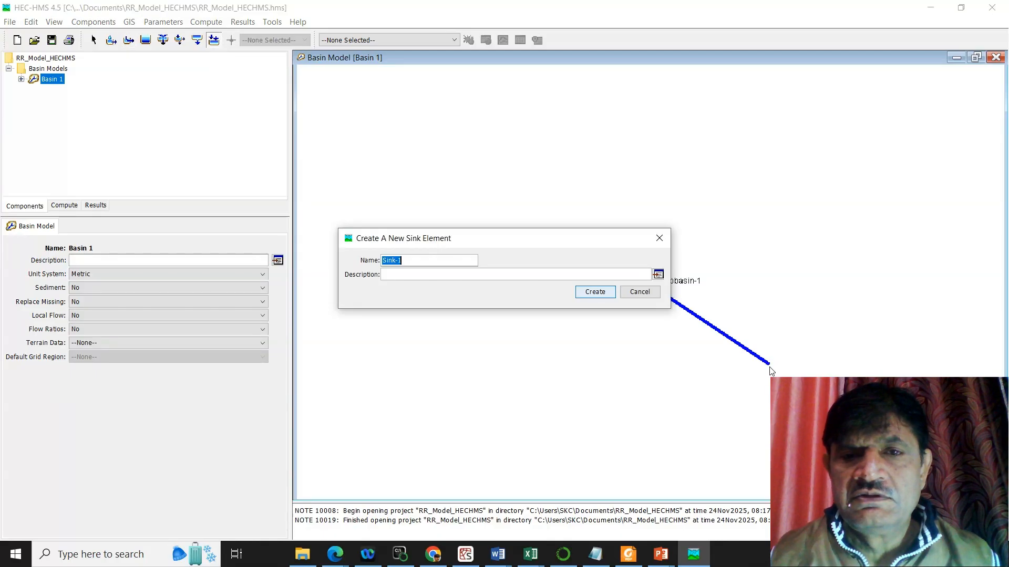
{"action": "left_click", "coordinate": [594, 295]}
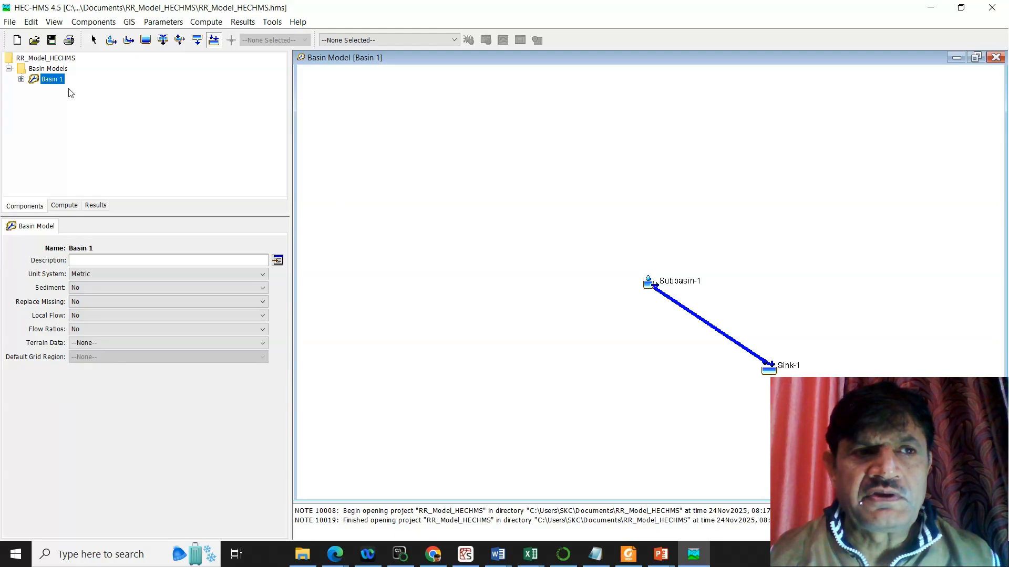
Step: Set Subbasin-1's downstream element to Reach-1 and its area to 500 km2
{"action": "left_click", "coordinate": [21, 80]}
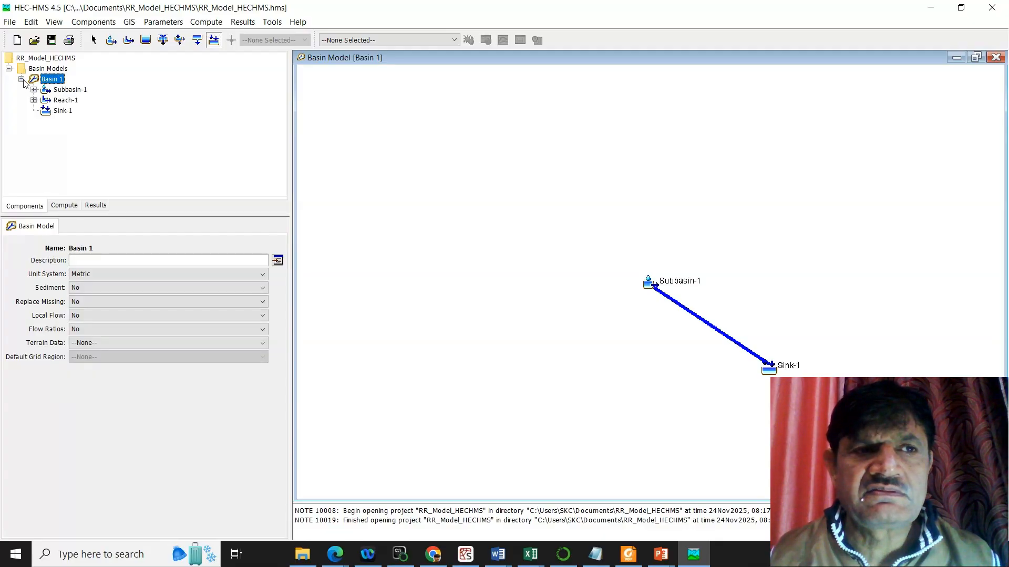
{"action": "left_click", "coordinate": [68, 92]}
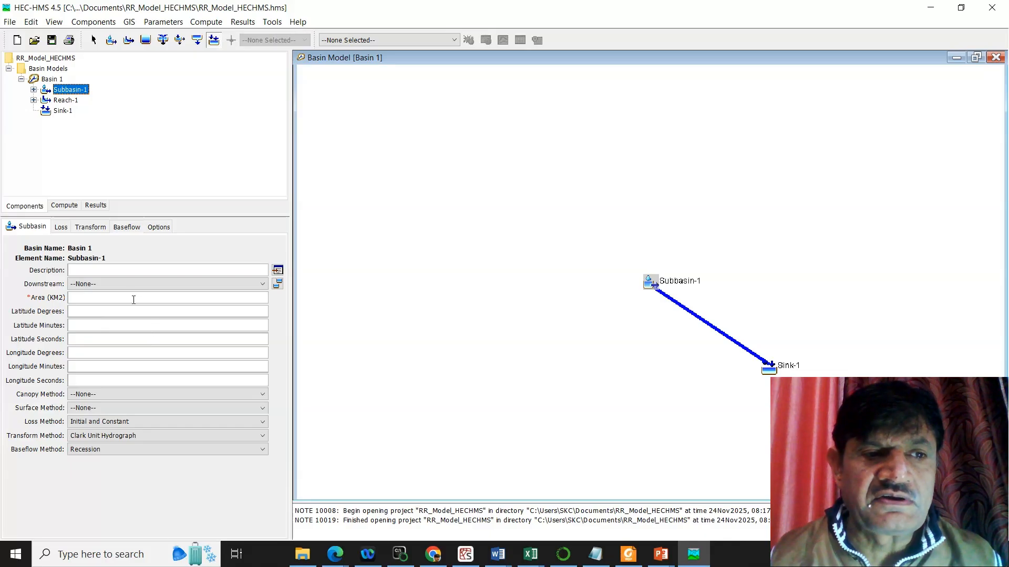
{"action": "left_click", "coordinate": [263, 286]}
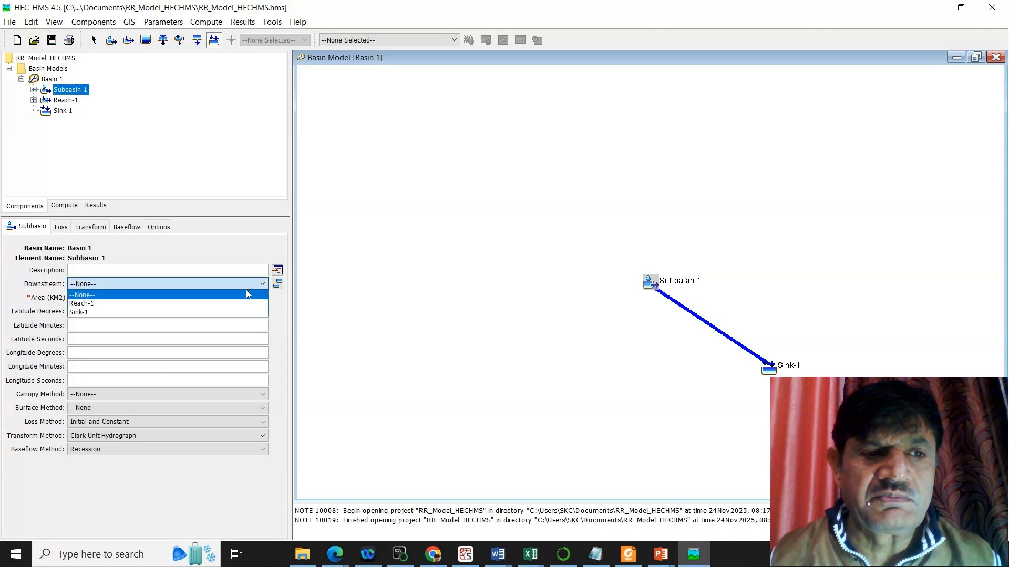
{"action": "left_click", "coordinate": [195, 304]}
{"action": "left_click", "coordinate": [195, 300]}
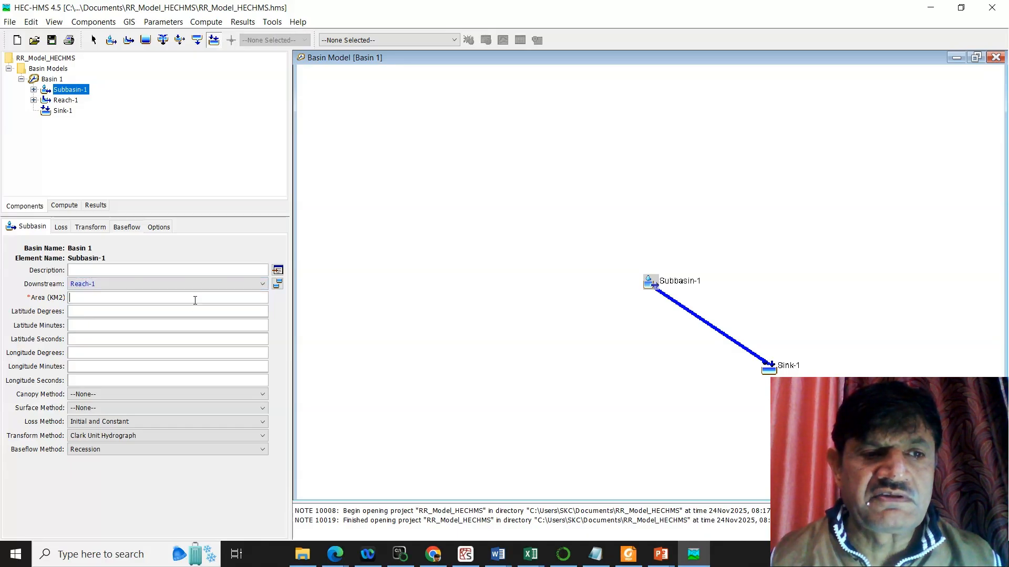
{"action": "type", "text": "500"}
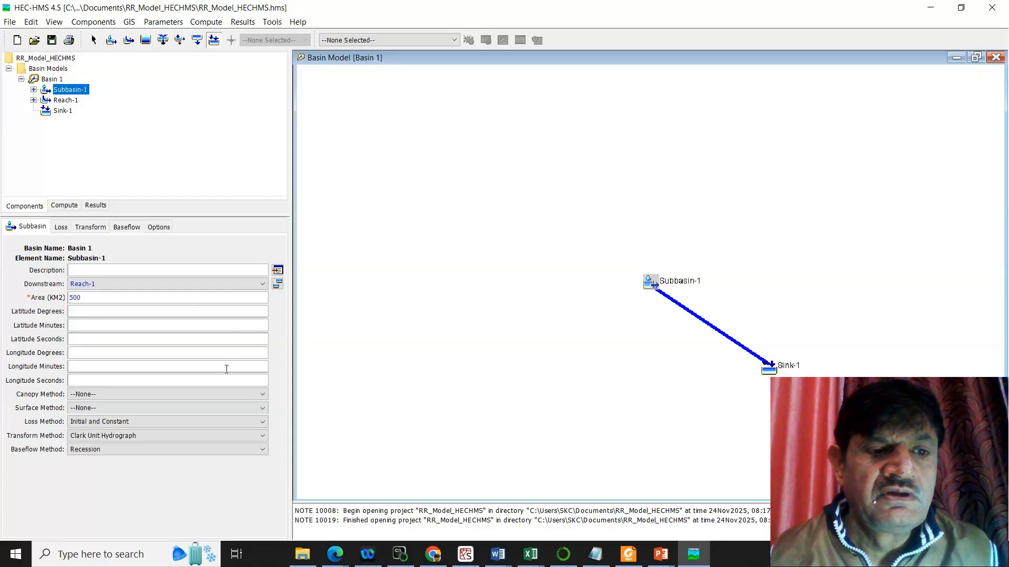
{"action": "left_click", "coordinate": [165, 325]}
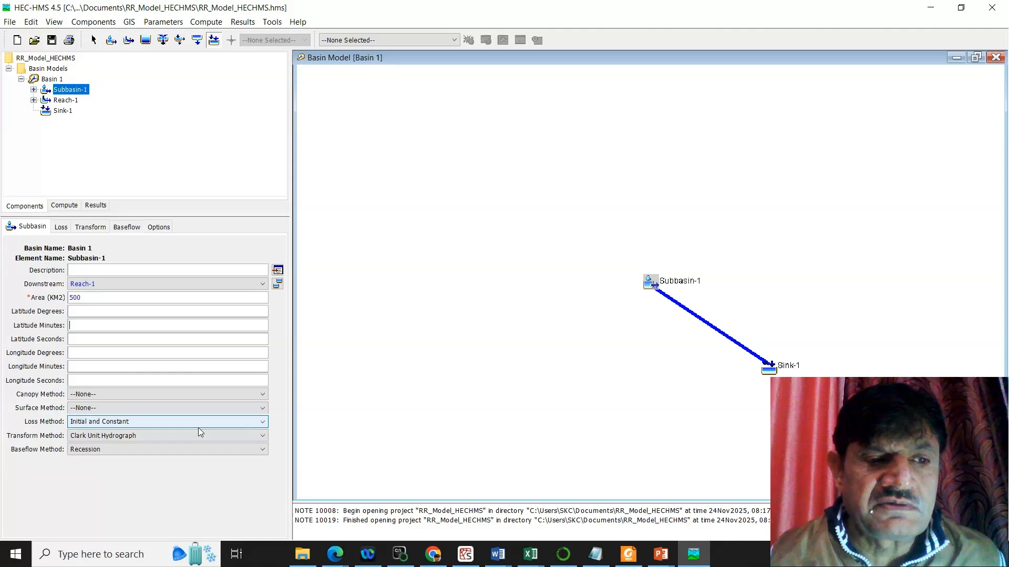
Step: Change Subbasin-1's loss method to SCS Curve Number and its transform method to SCS Unit Hydrograph
{"action": "left_click", "coordinate": [256, 424]}
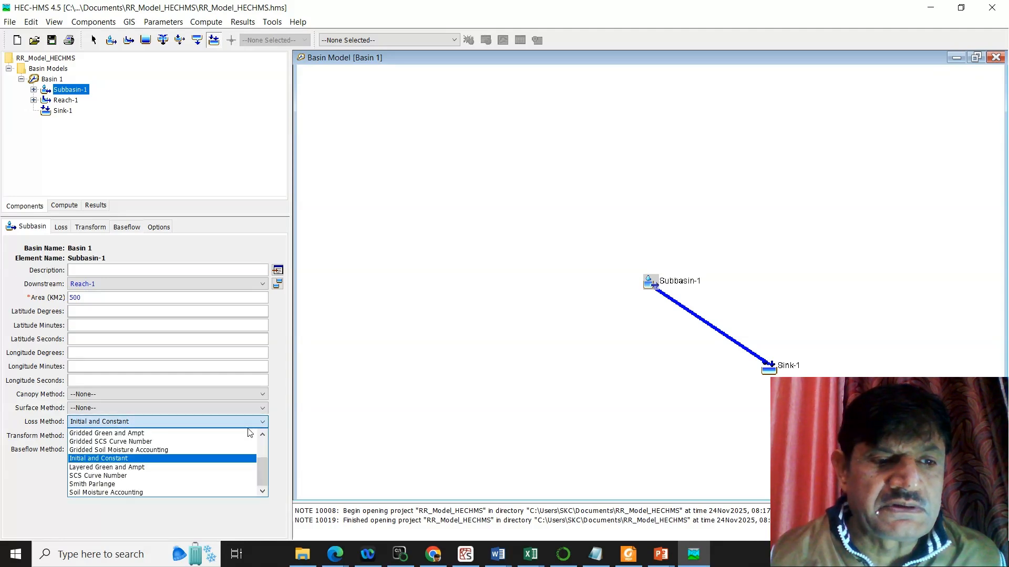
{"action": "left_click", "coordinate": [149, 476]}
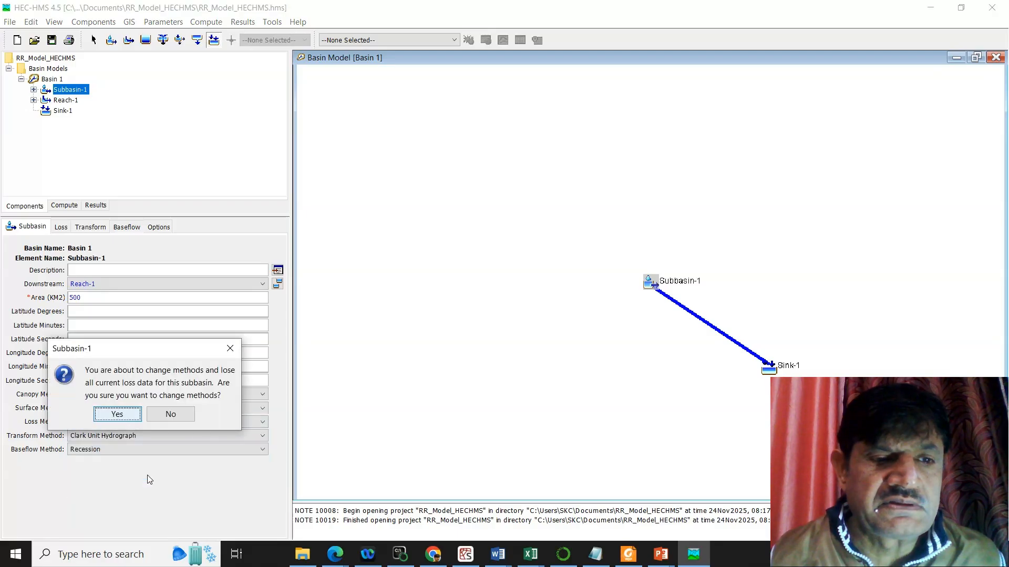
{"action": "left_click", "coordinate": [117, 415]}
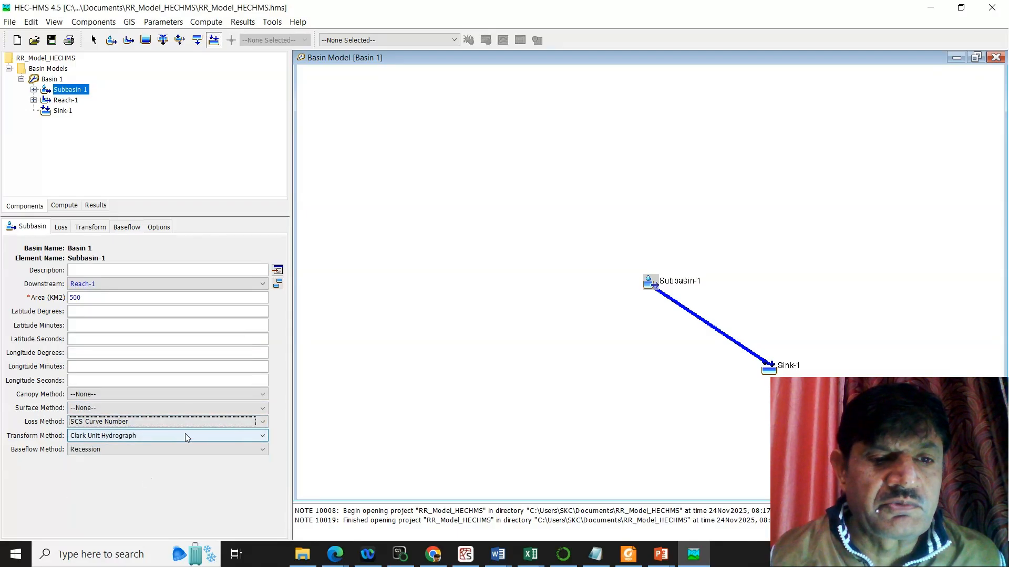
{"action": "left_click", "coordinate": [265, 435]}
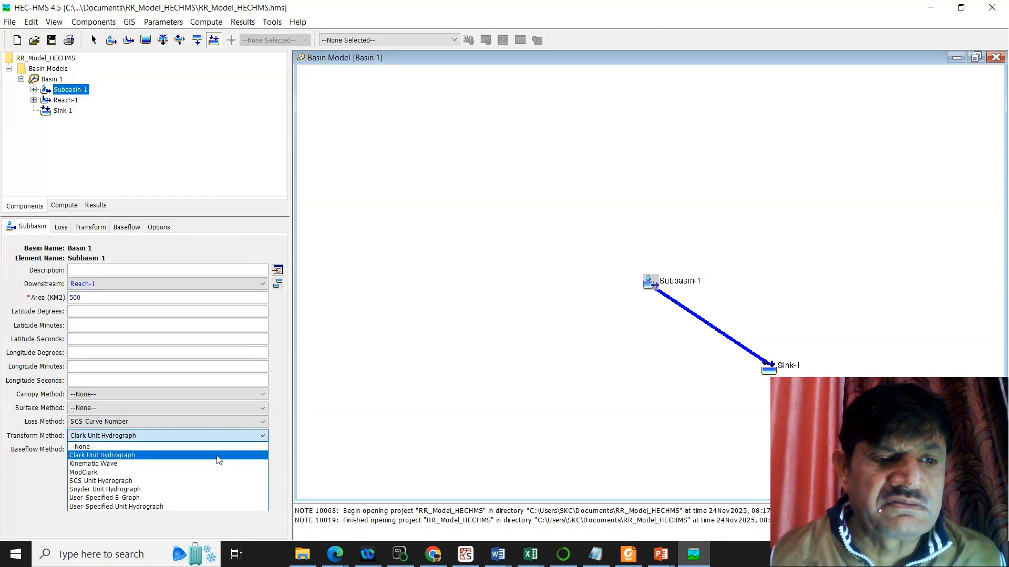
{"action": "left_click", "coordinate": [152, 481]}
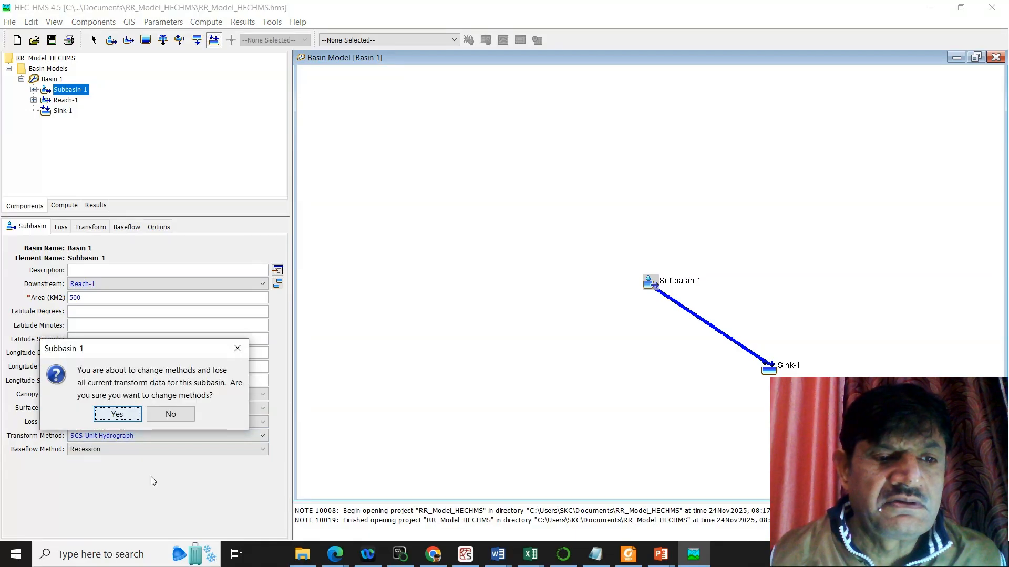
{"action": "left_click", "coordinate": [124, 410]}
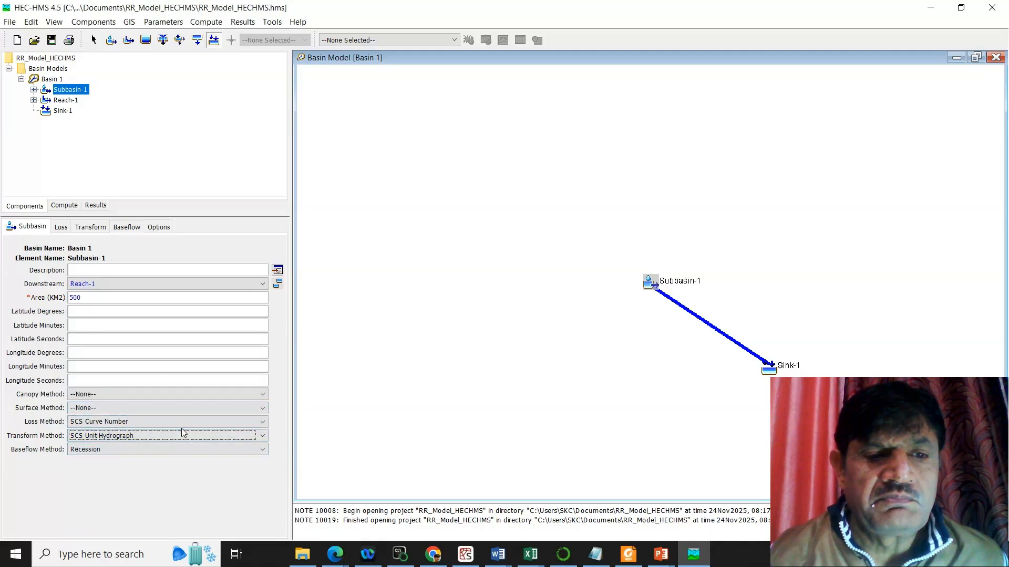
Step: Change Subbasin-1's baseflow method to Constant Monthly
{"action": "left_click", "coordinate": [261, 450]}
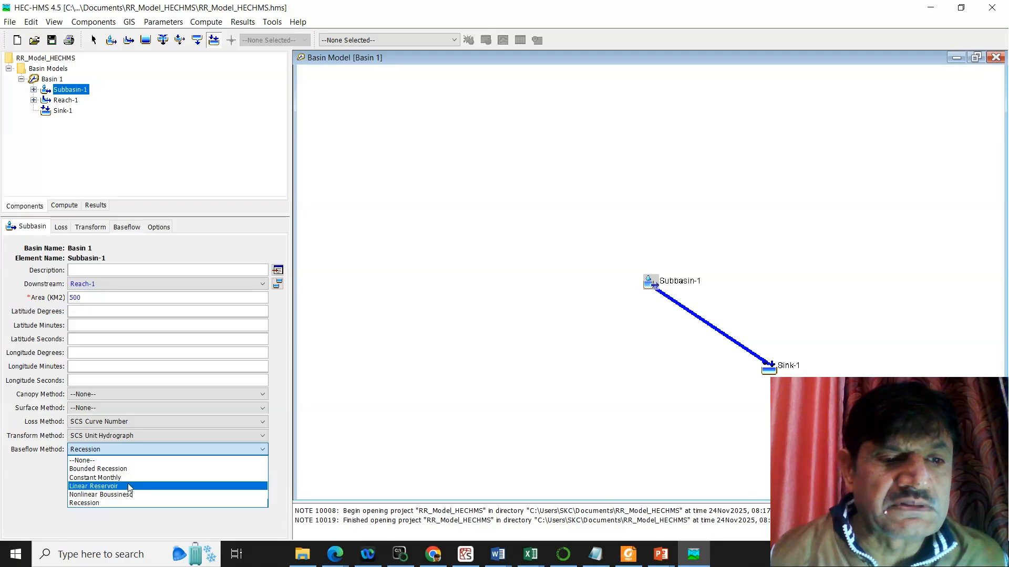
{"action": "left_click", "coordinate": [140, 478]}
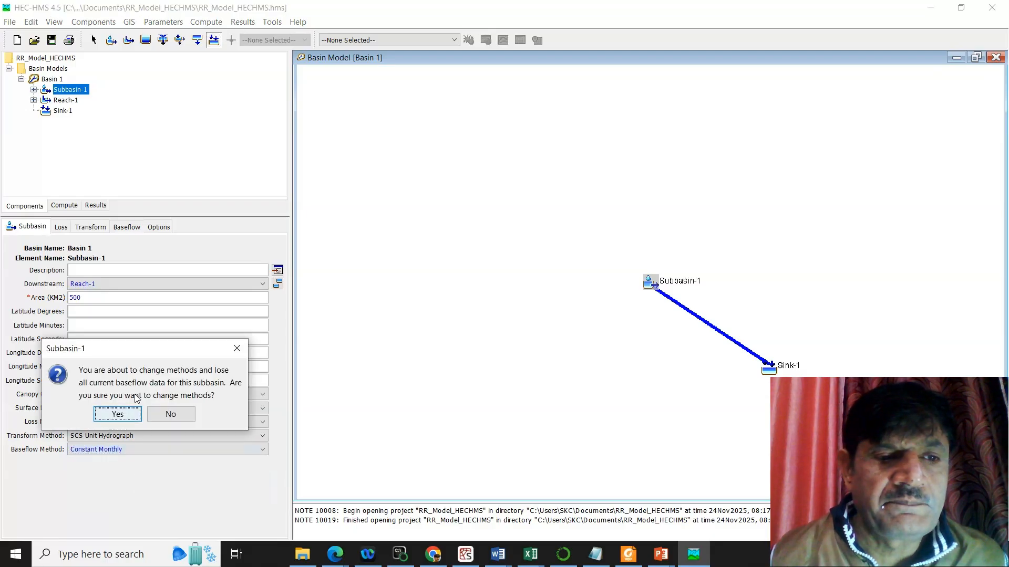
{"action": "left_click", "coordinate": [117, 414]}
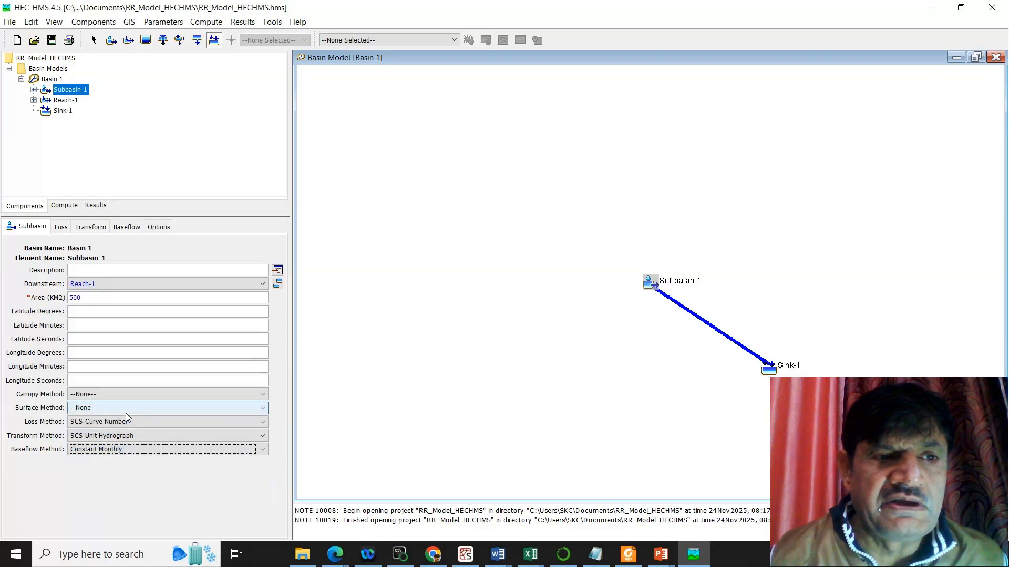
Step: Set the curve number to 67 in Subbasin-1's loss parameters
{"action": "left_click", "coordinate": [62, 227]}
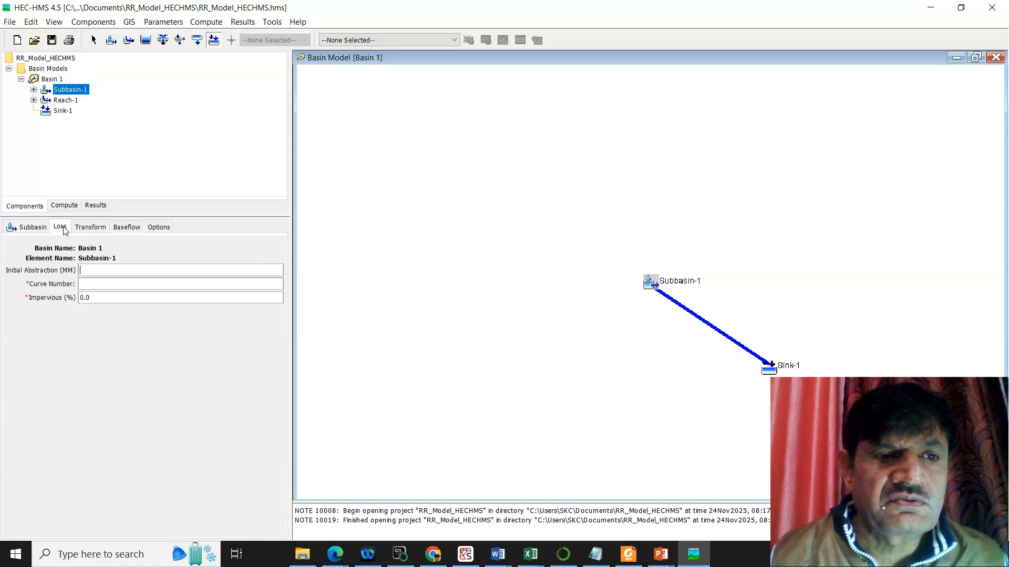
{"action": "left_click", "coordinate": [105, 279]}
{"action": "left_click", "coordinate": [105, 282]}
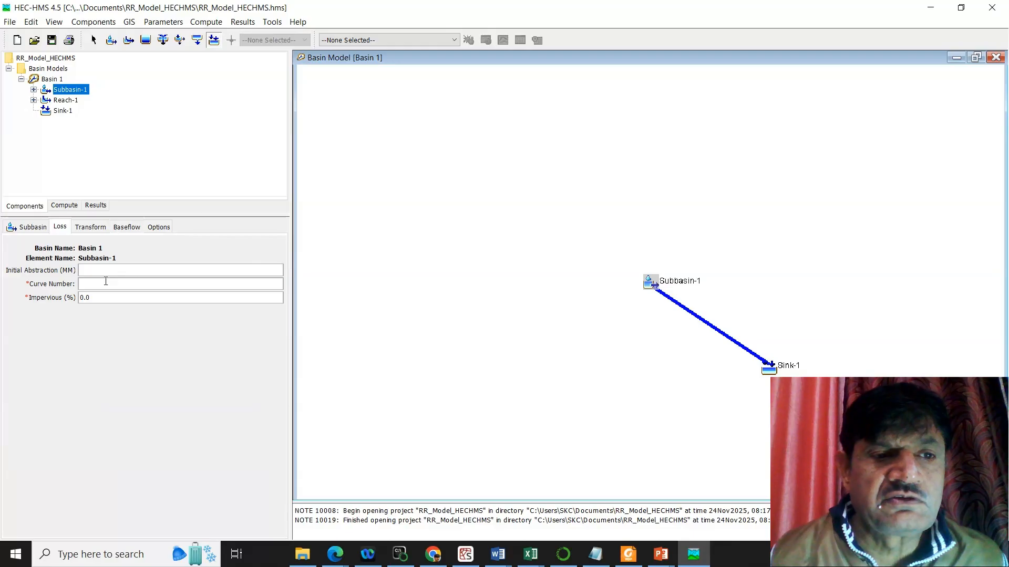
{"action": "type", "text": "67"}
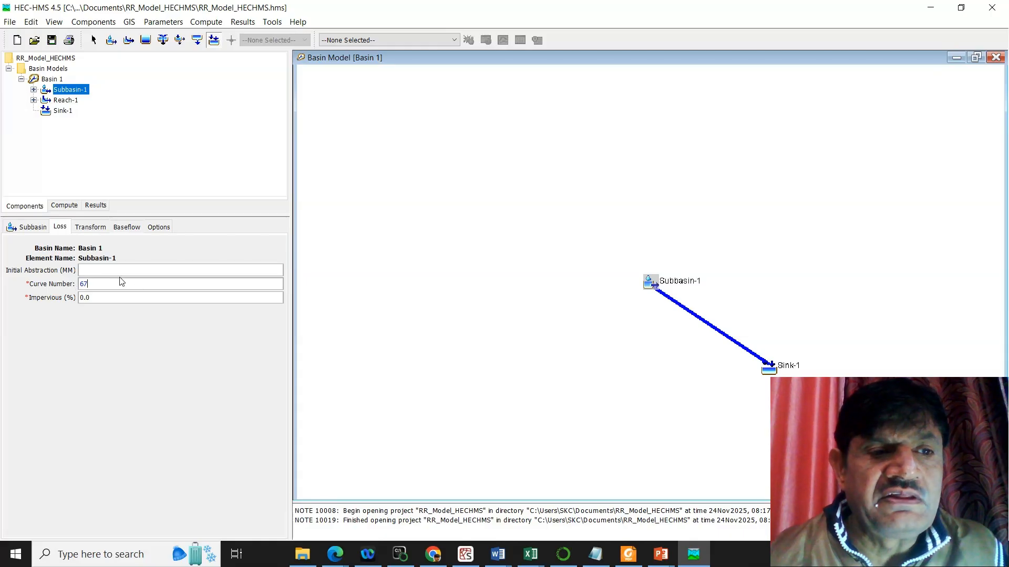
{"action": "left_click", "coordinate": [84, 298]}
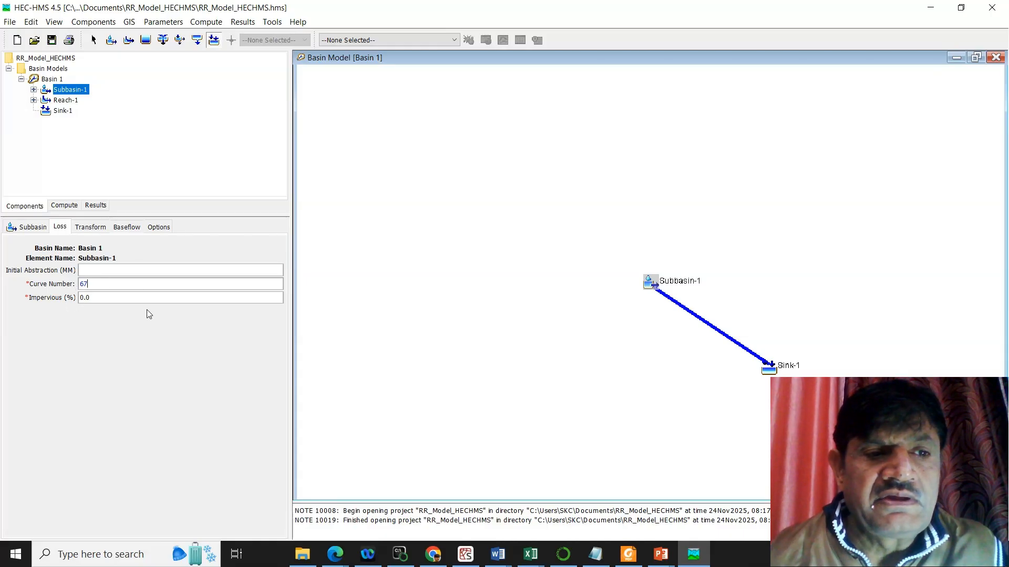
{"action": "left_click", "coordinate": [95, 285]}
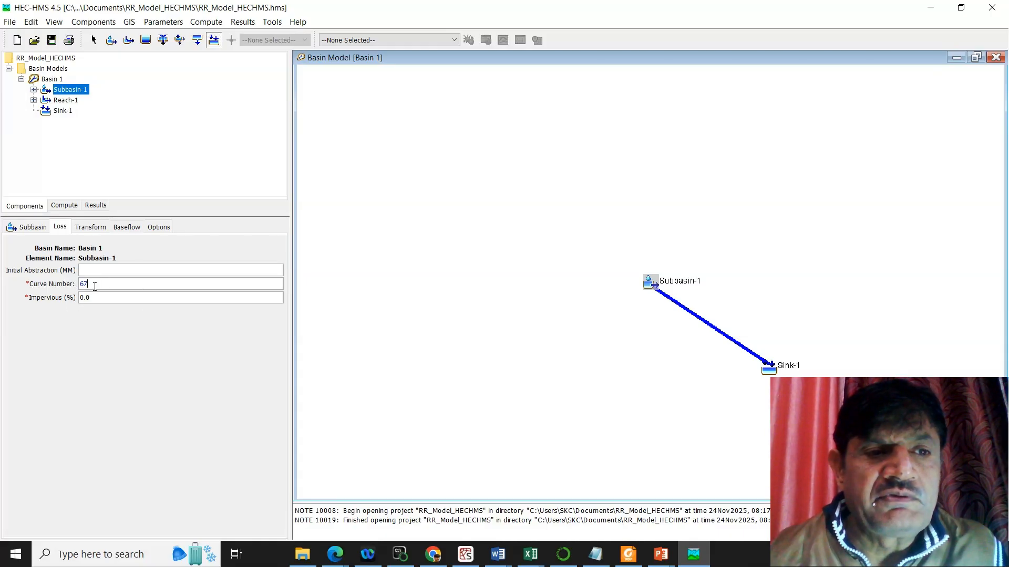
Step: Set Subbasin-1's transform lag time to 90 minutes with the Standard (PRF 484) graph type
{"action": "left_click", "coordinate": [92, 229]}
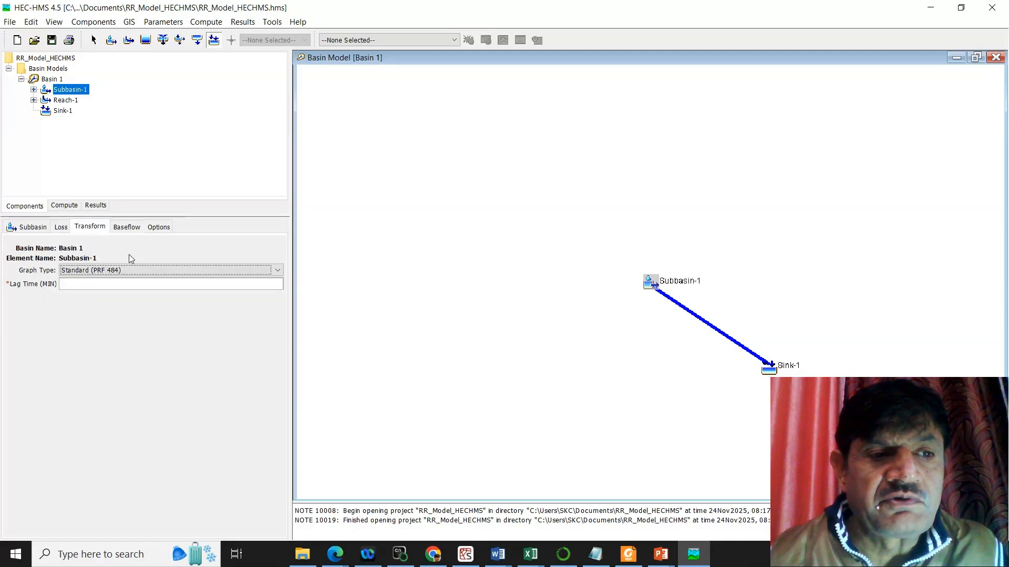
{"action": "left_click", "coordinate": [109, 284]}
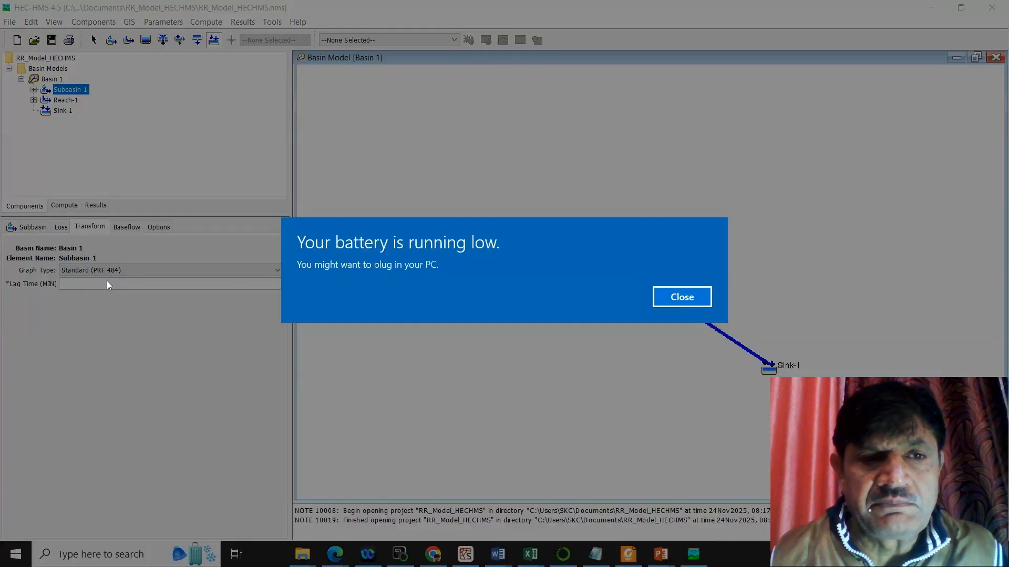
{"action": "left_click", "coordinate": [684, 305]}
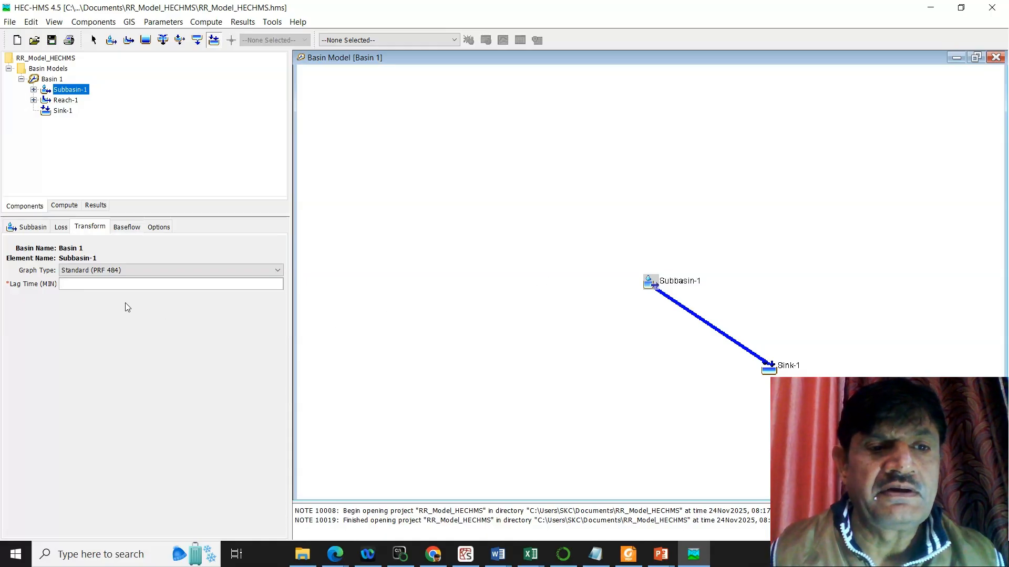
{"action": "type", "text": "0"}
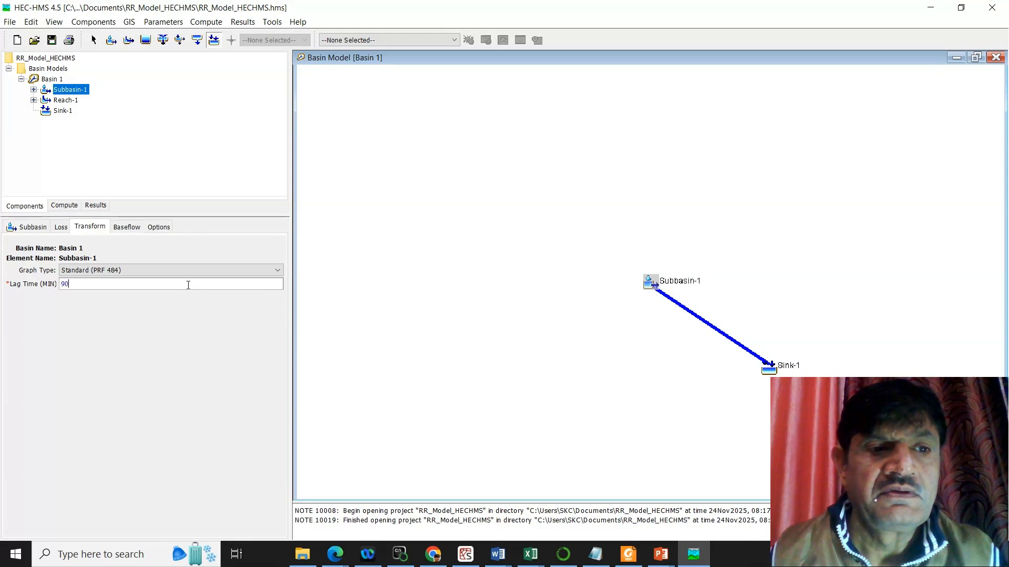
{"action": "key", "text": "BackSpace"}
{"action": "key", "text": "BackSpace"}
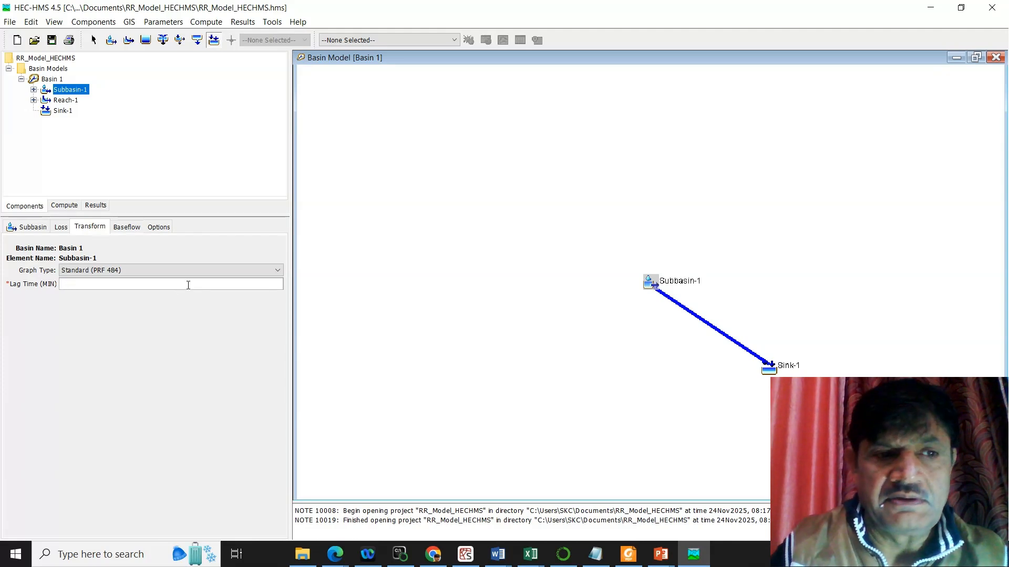
{"action": "type", "text": "90"}
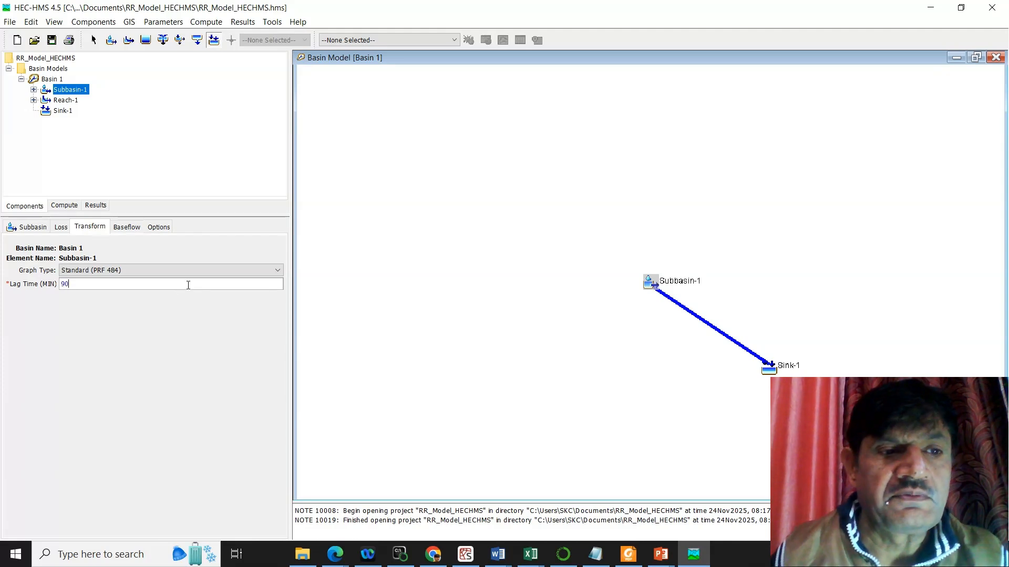
Step: Set Subbasin-1's constant monthly baseflow to 2 m3/s for every month from January to December
{"action": "left_click", "coordinate": [128, 228]}
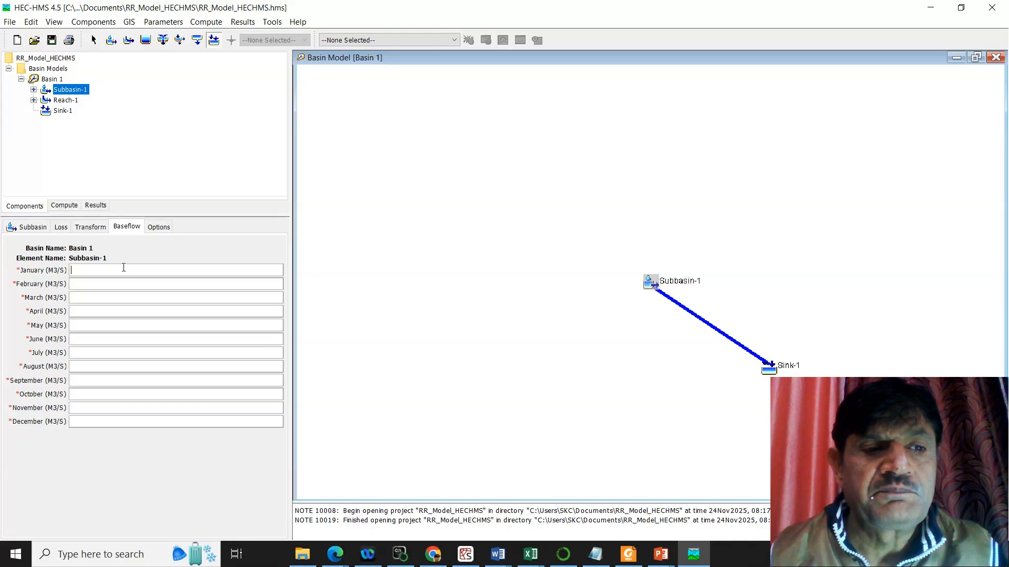
{"action": "type", "text": "2"}
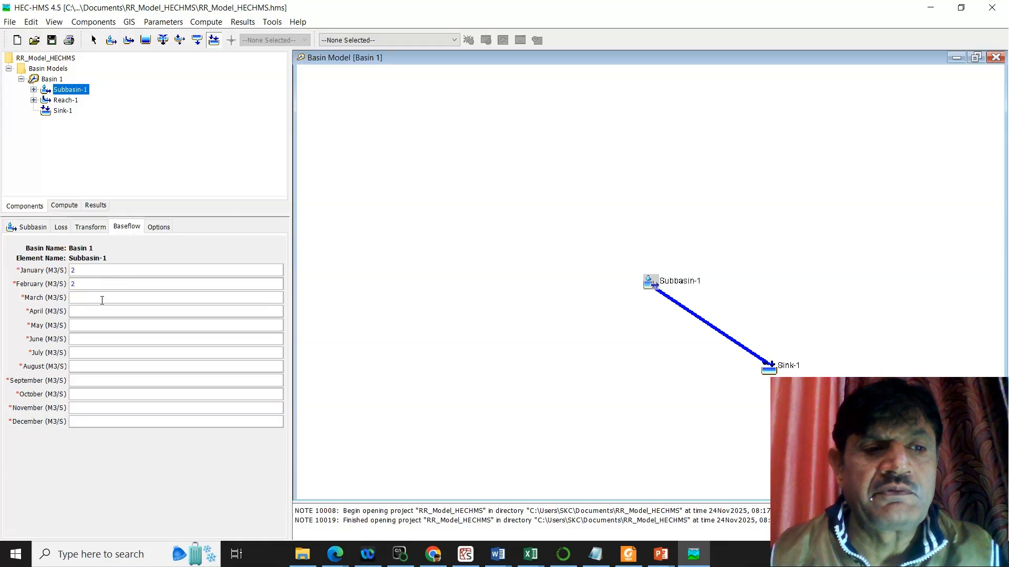
{"action": "type", "text": "2"}
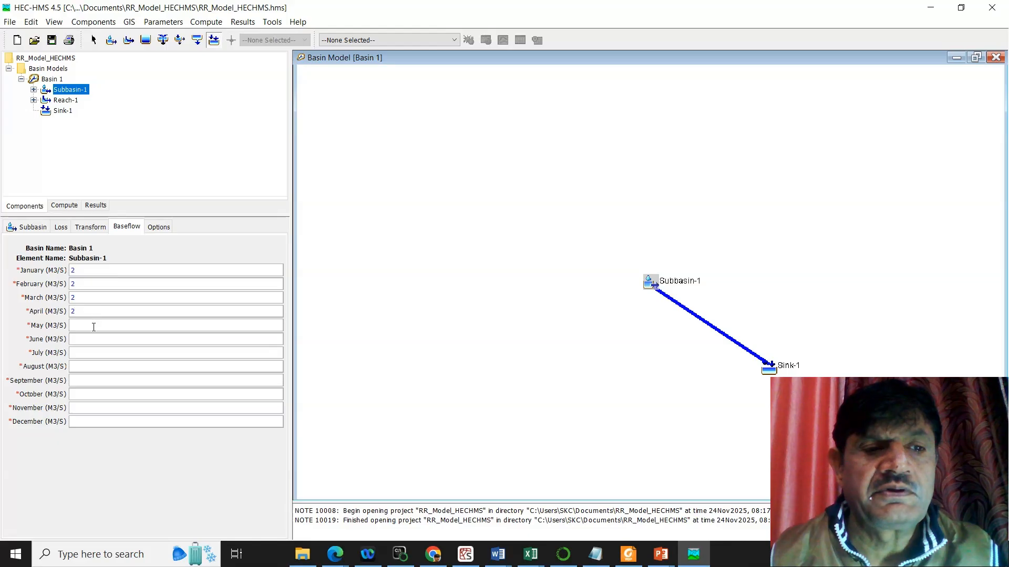
{"action": "type", "text": "2"}
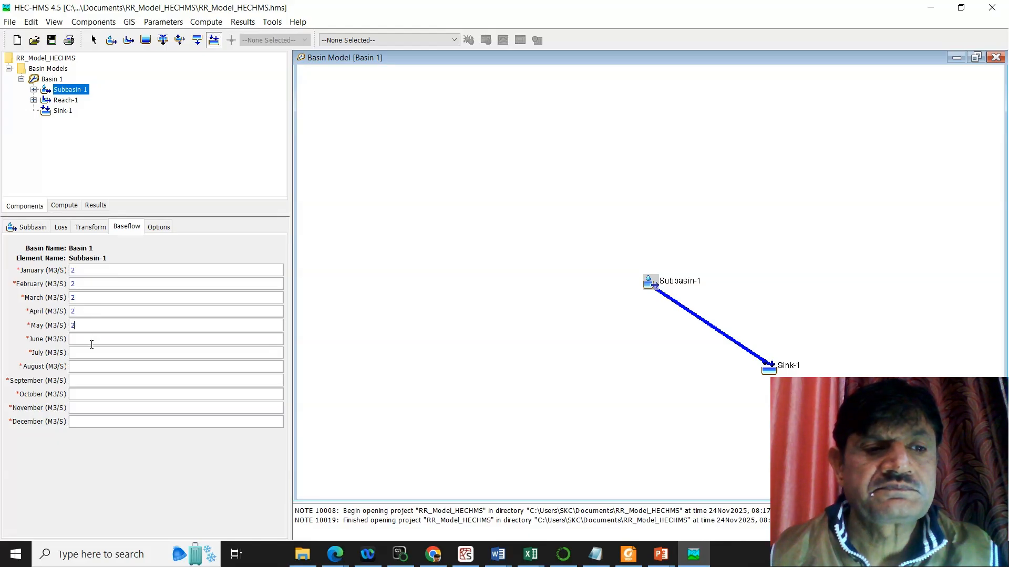
{"action": "type", "text": "2"}
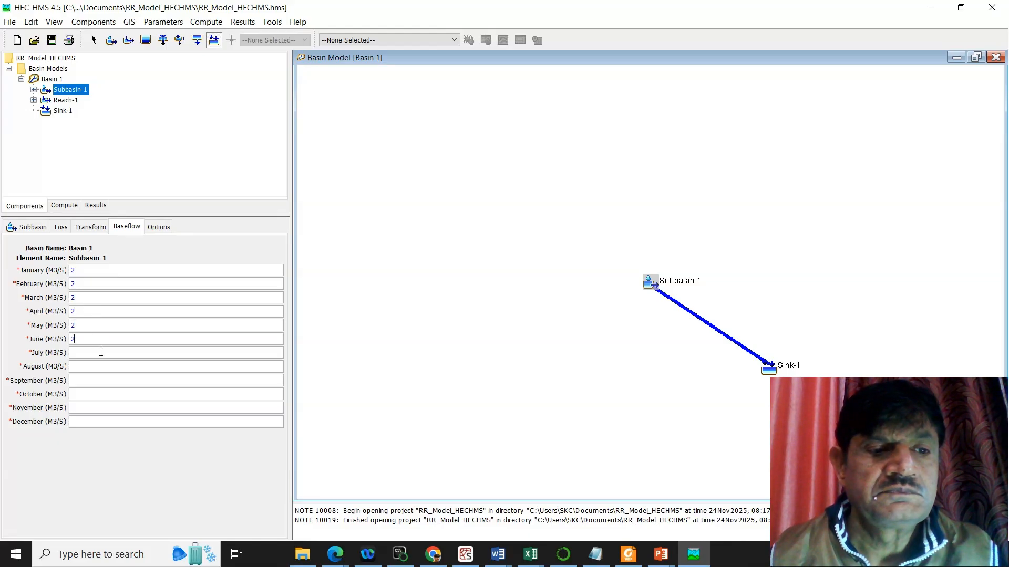
{"action": "type", "text": "2"}
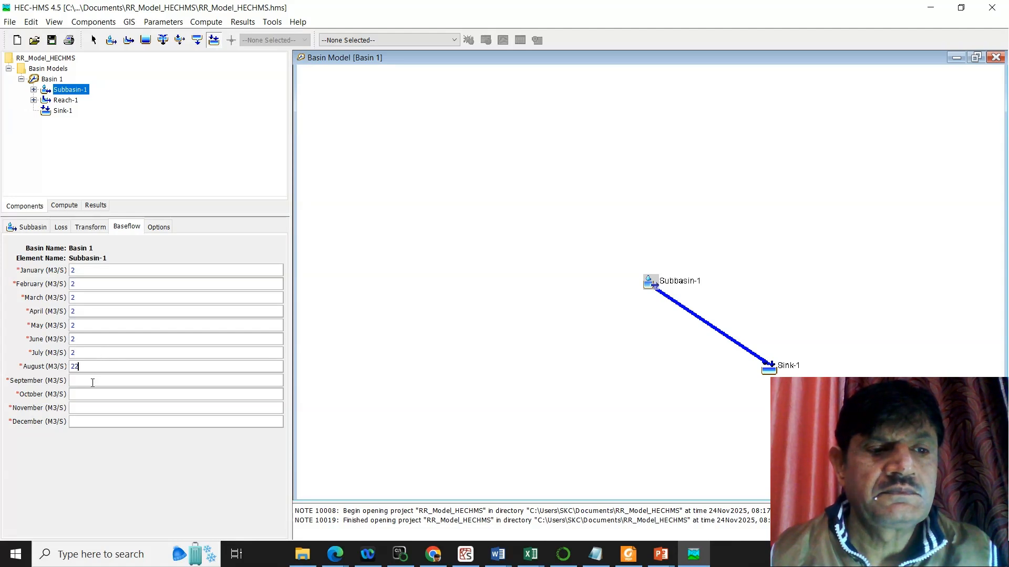
{"action": "key", "text": "BackSpace"}
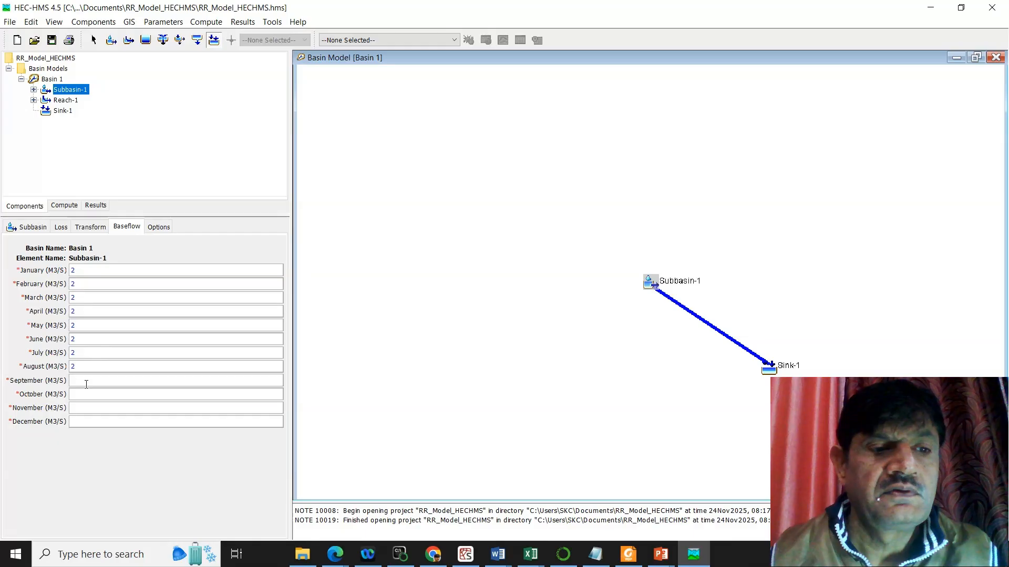
{"action": "left_click", "coordinate": [86, 384]}
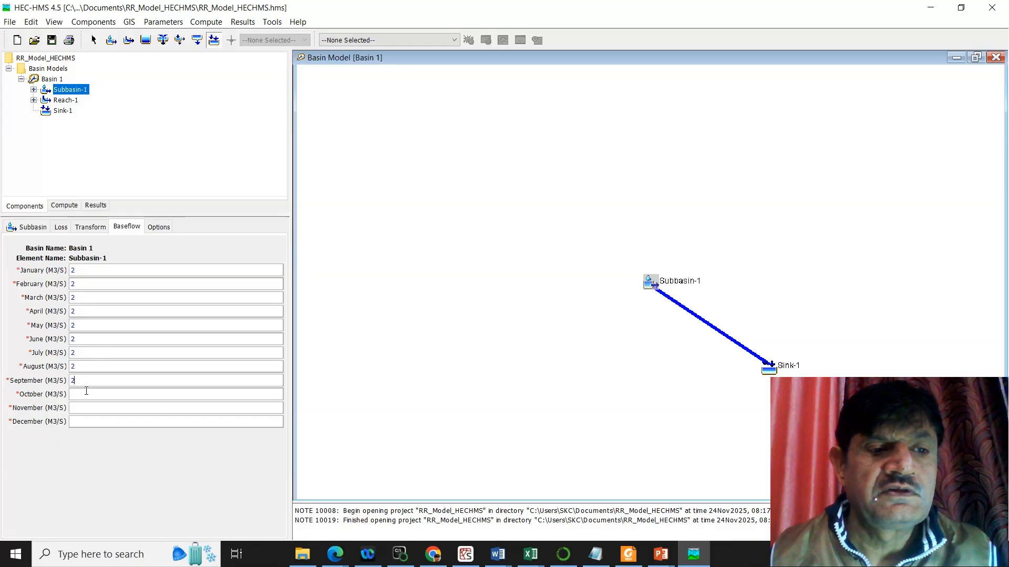
{"action": "left_click", "coordinate": [81, 405]}
{"action": "type", "text": "2"}
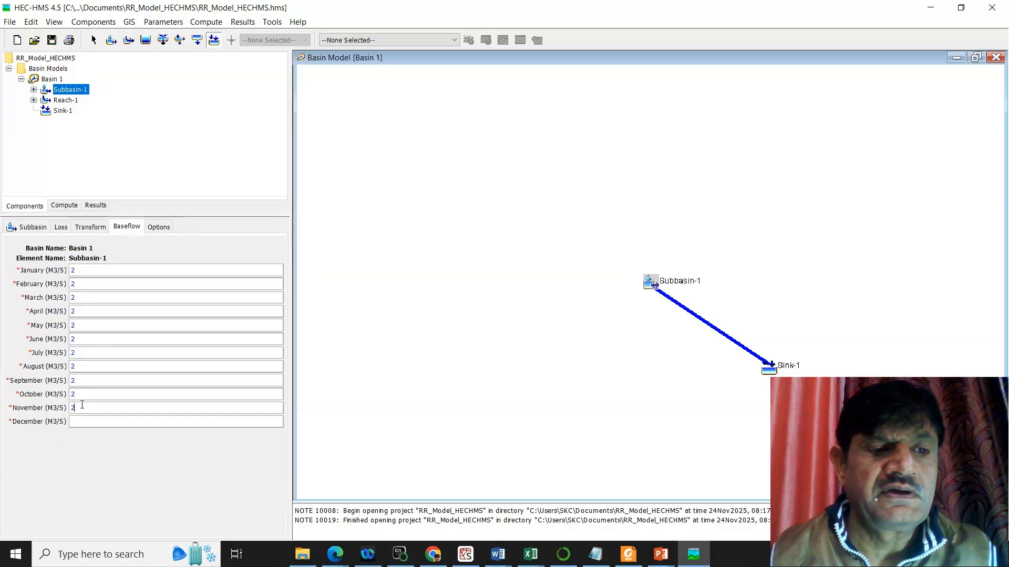
{"action": "left_click", "coordinate": [82, 421]}
{"action": "type", "text": "2"}
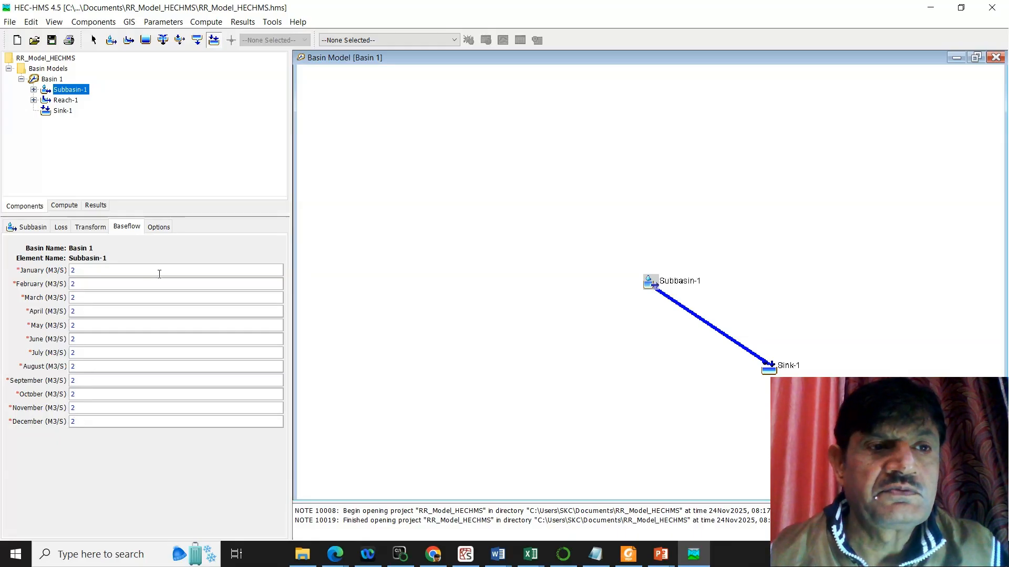
Step: Set Reach-1's downstream element to Sink-1 and change its routing method to Muskingum
{"action": "left_click", "coordinate": [34, 100]}
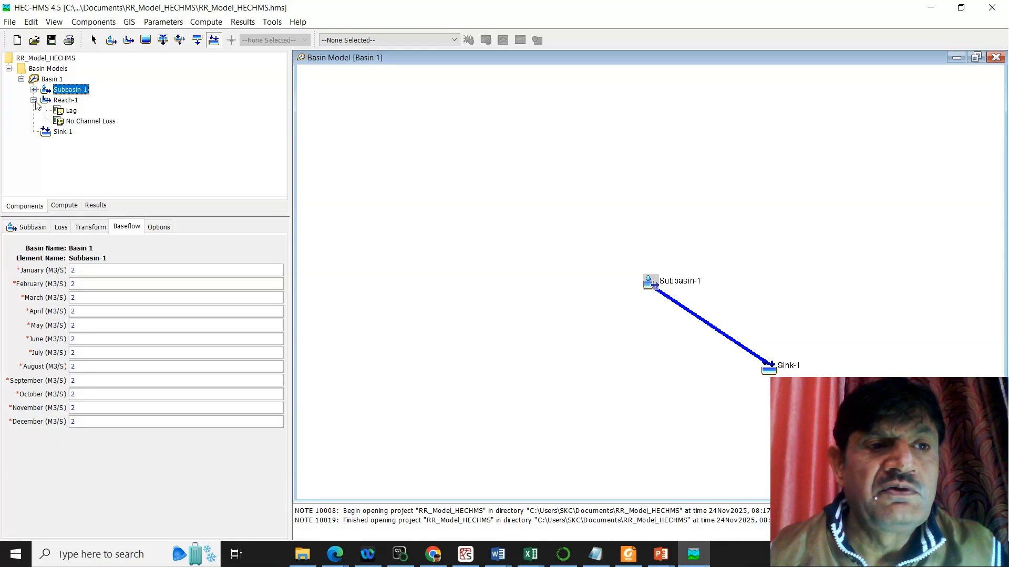
{"action": "left_click", "coordinate": [65, 100]}
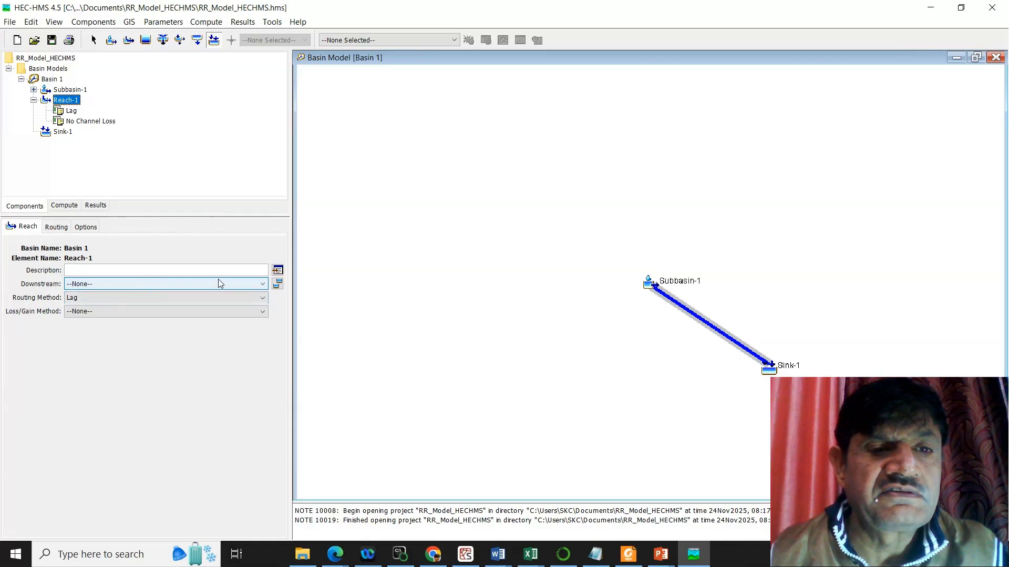
{"action": "left_click", "coordinate": [262, 287]}
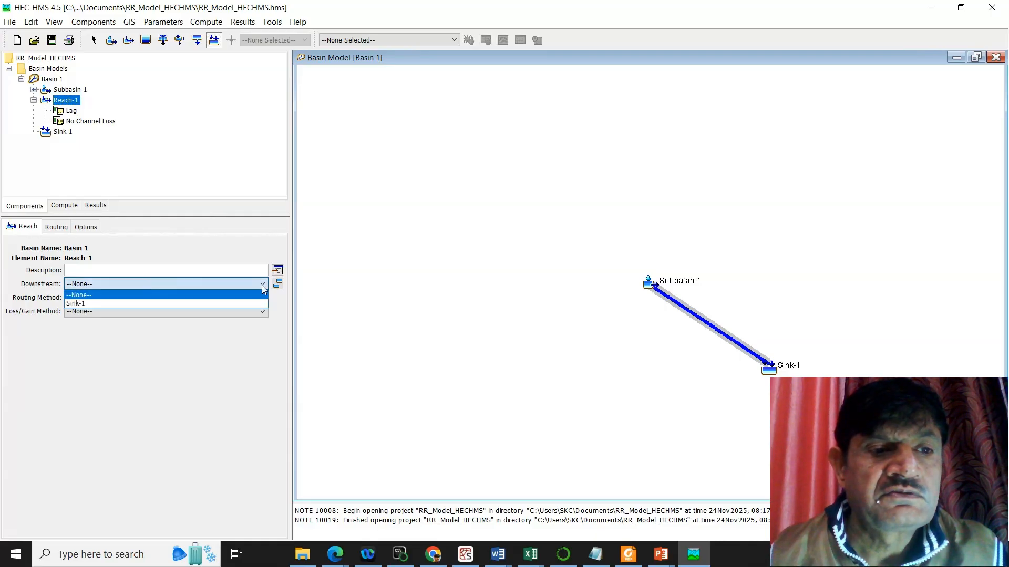
{"action": "left_click", "coordinate": [211, 303]}
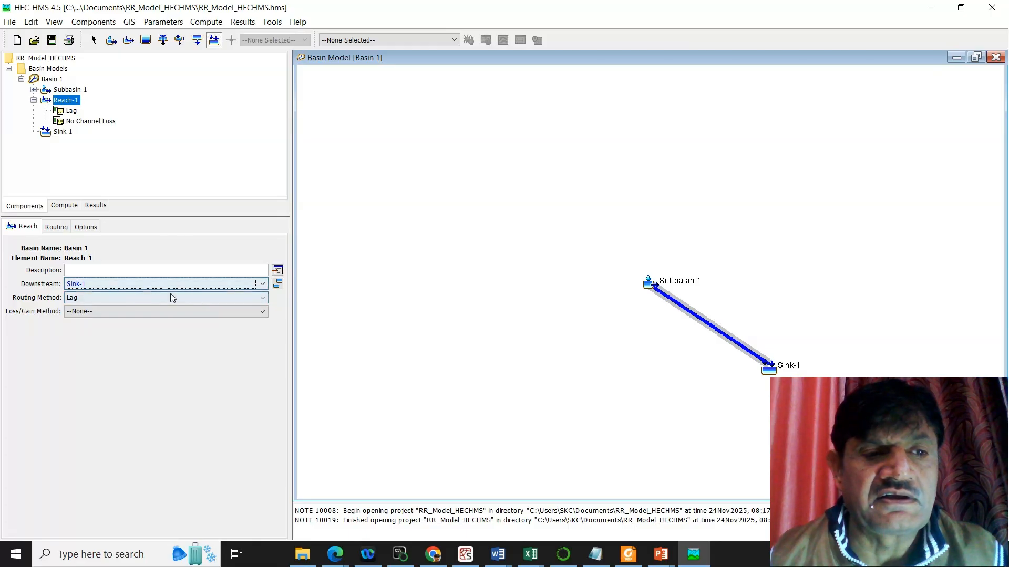
{"action": "left_click", "coordinate": [253, 298]}
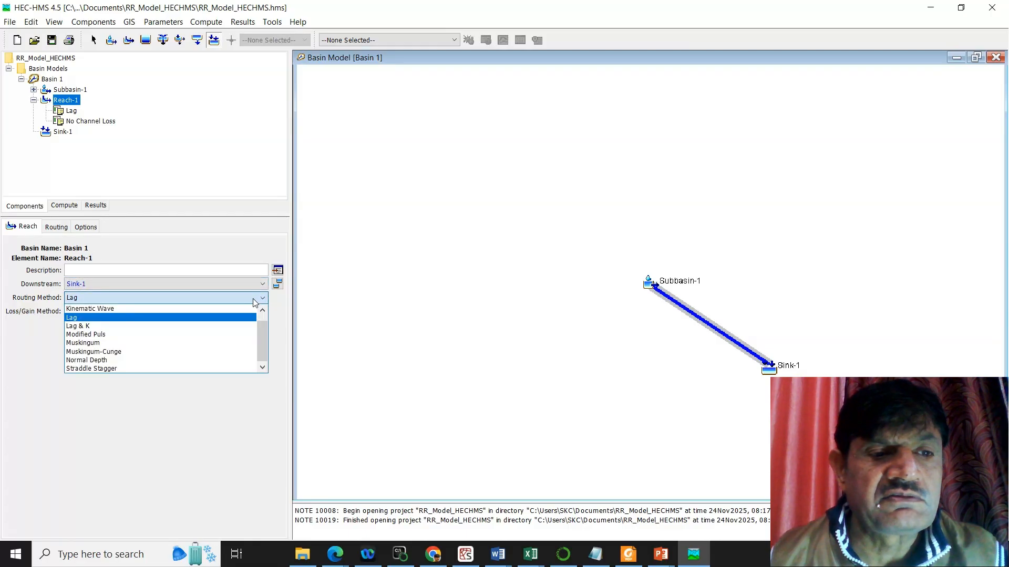
{"action": "left_click", "coordinate": [132, 345]}
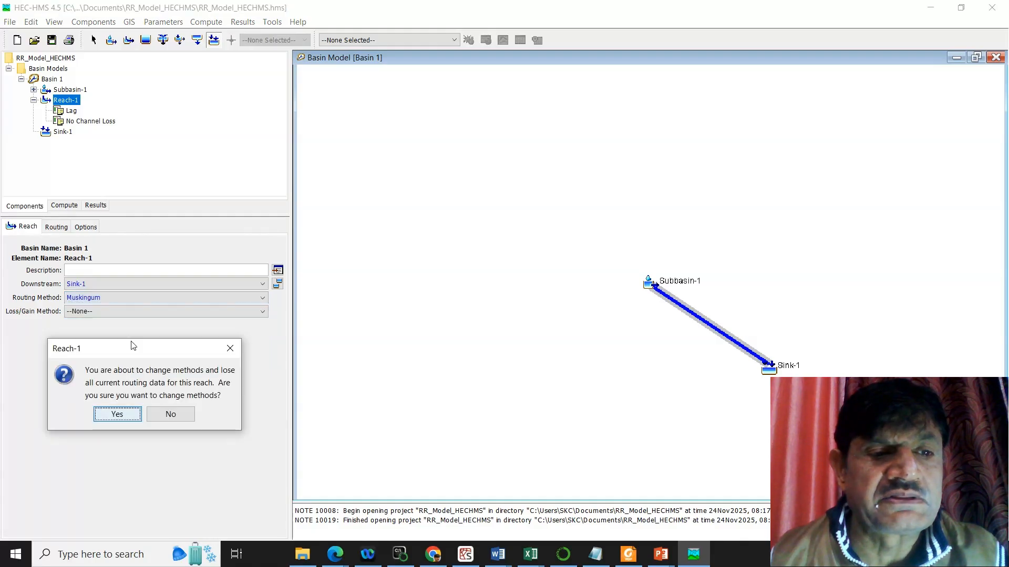
{"action": "left_click", "coordinate": [118, 414]}
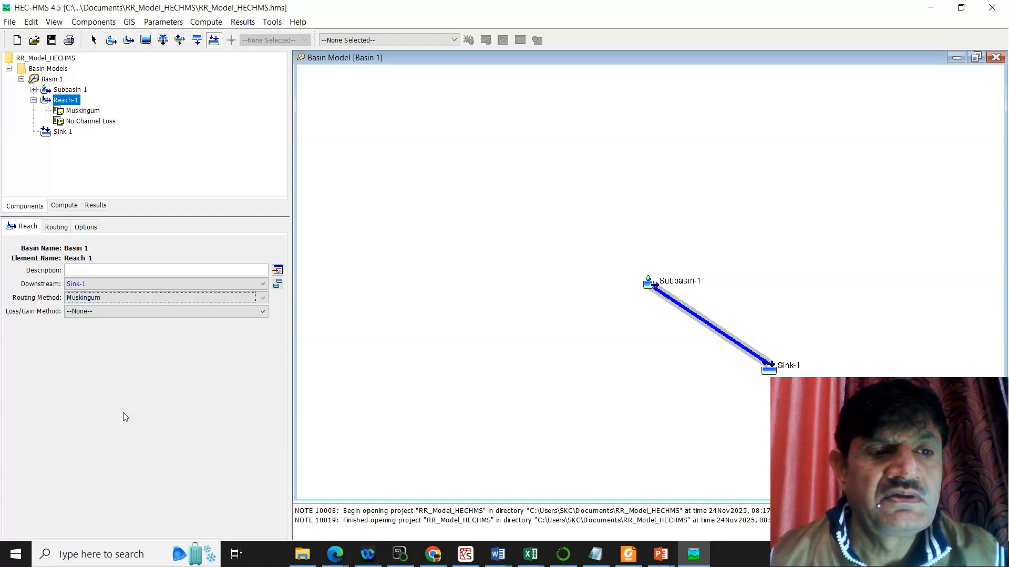
Step: Set Reach-1's Muskingum K to 1.0 hr and Muskingum X to 0.2, and collapse the basin models tree
{"action": "left_click", "coordinate": [55, 227]}
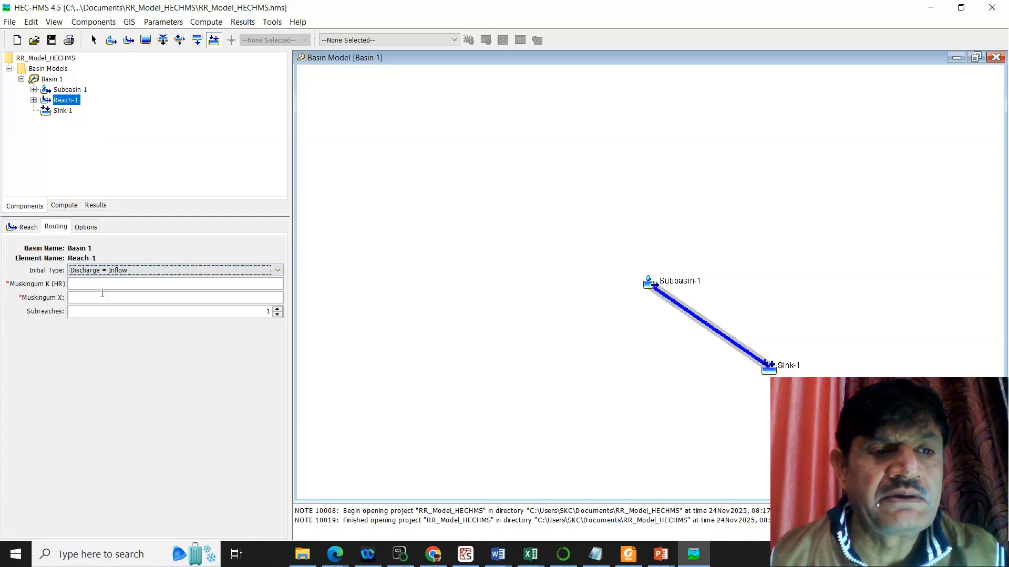
{"action": "left_click", "coordinate": [117, 284]}
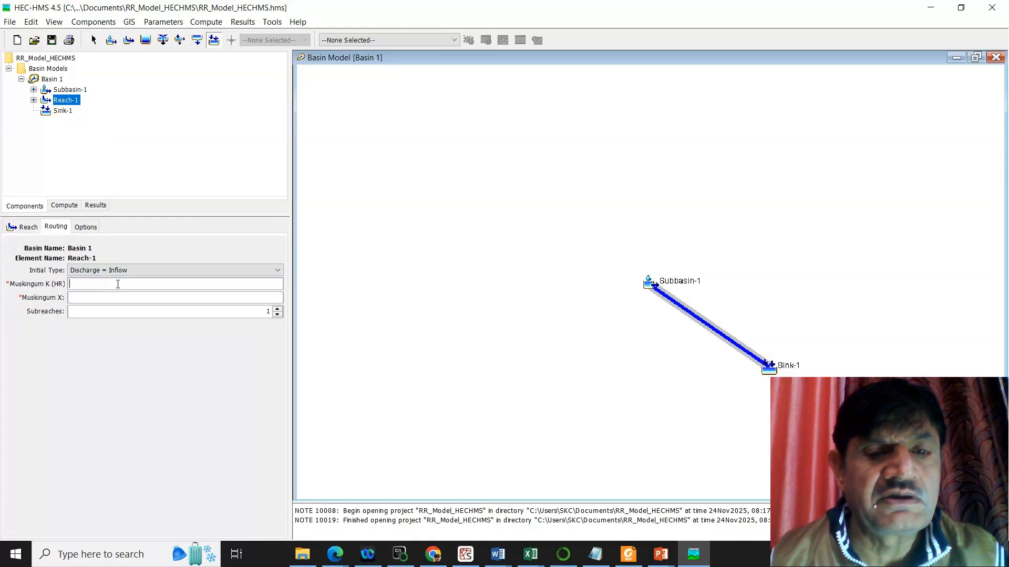
{"action": "type", "text": "1"}
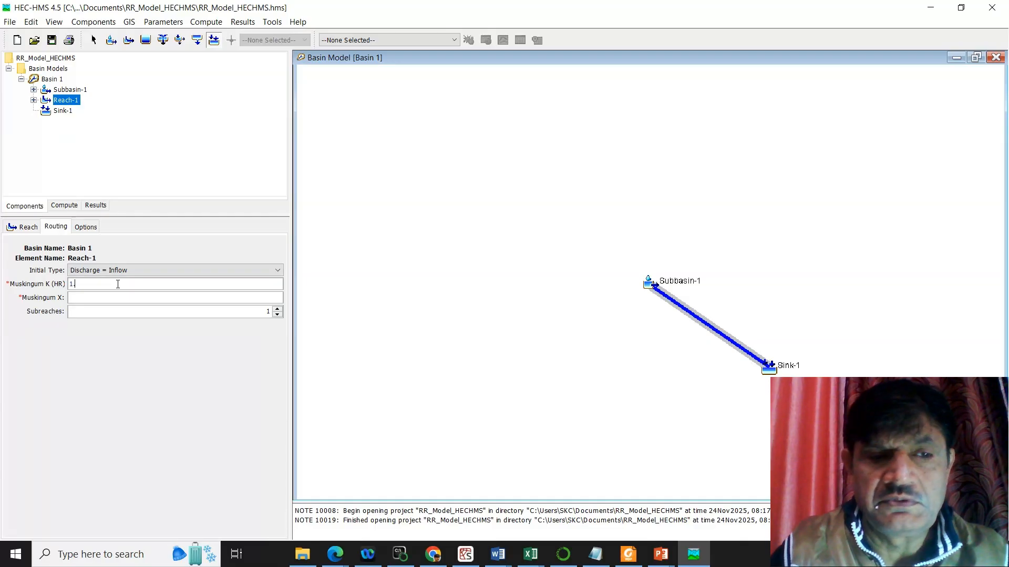
{"action": "type", "text": ".0"}
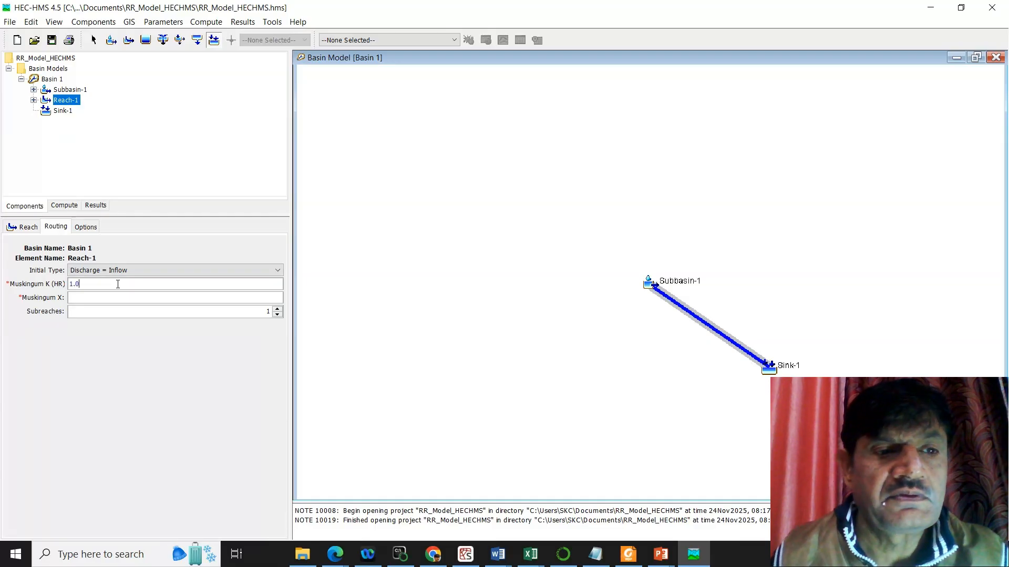
{"action": "left_click", "coordinate": [93, 297]}
{"action": "type", "text": "0.2"}
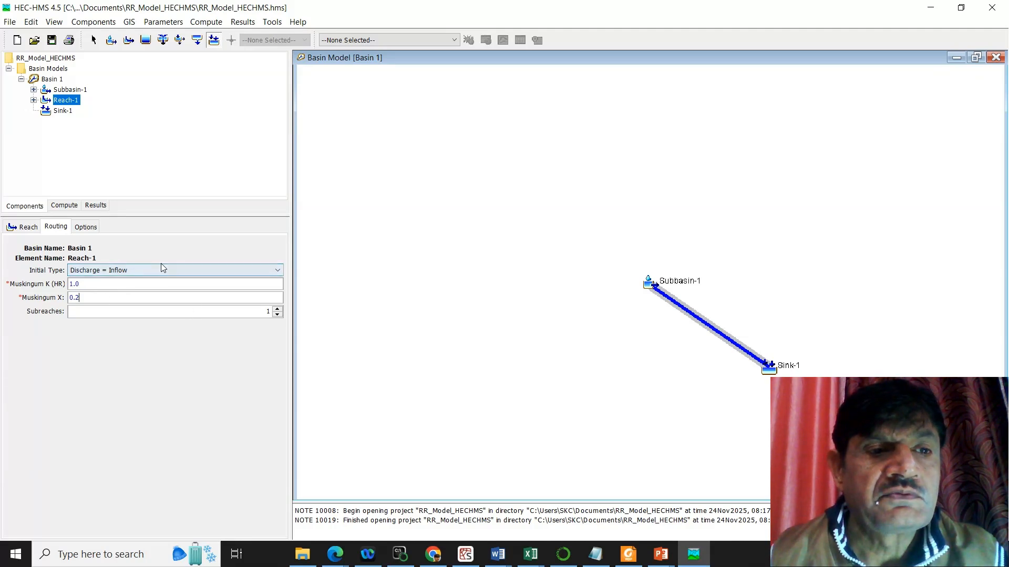
{"action": "left_click", "coordinate": [87, 231]}
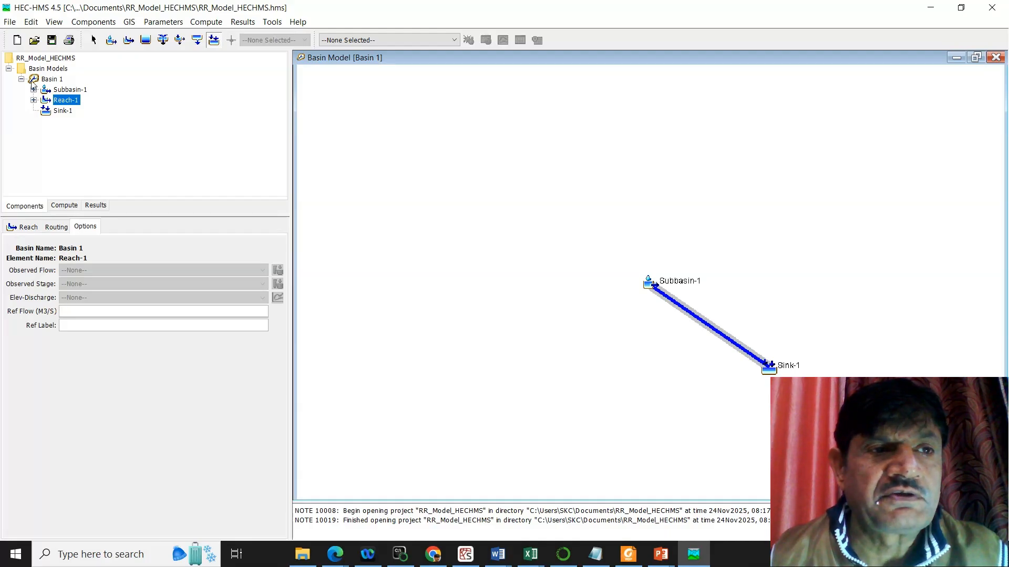
{"action": "left_click", "coordinate": [9, 69]}
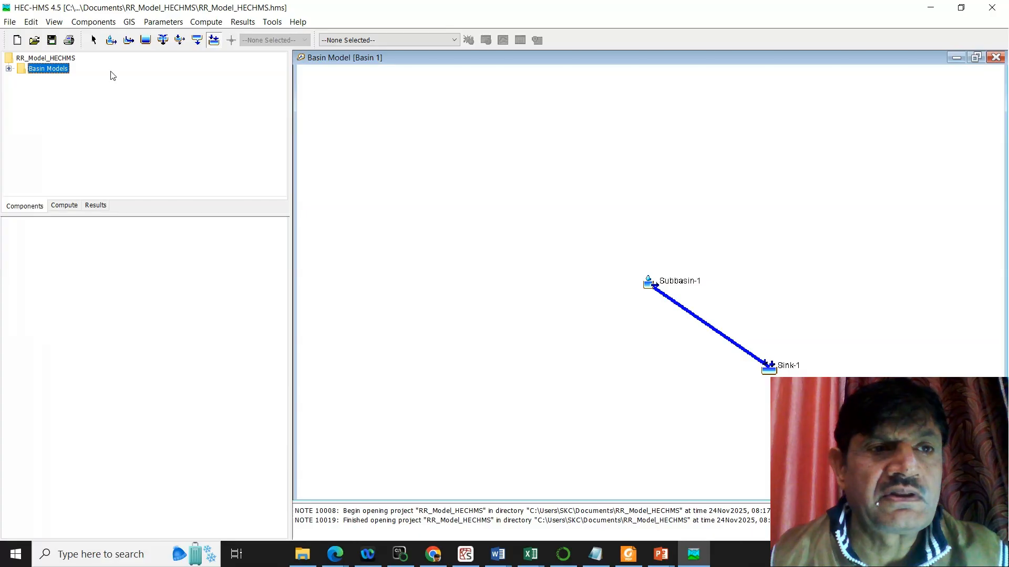
Step: Create a precipitation gage named Gage 1_Precipitation in the time-series data and close the manager
{"action": "left_click", "coordinate": [99, 24]}
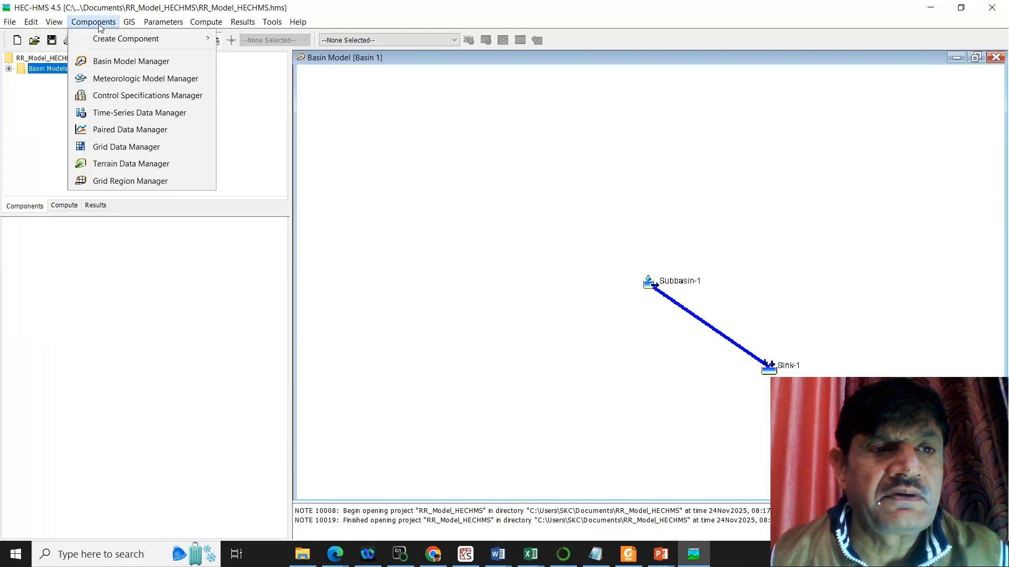
{"action": "left_click", "coordinate": [154, 116]}
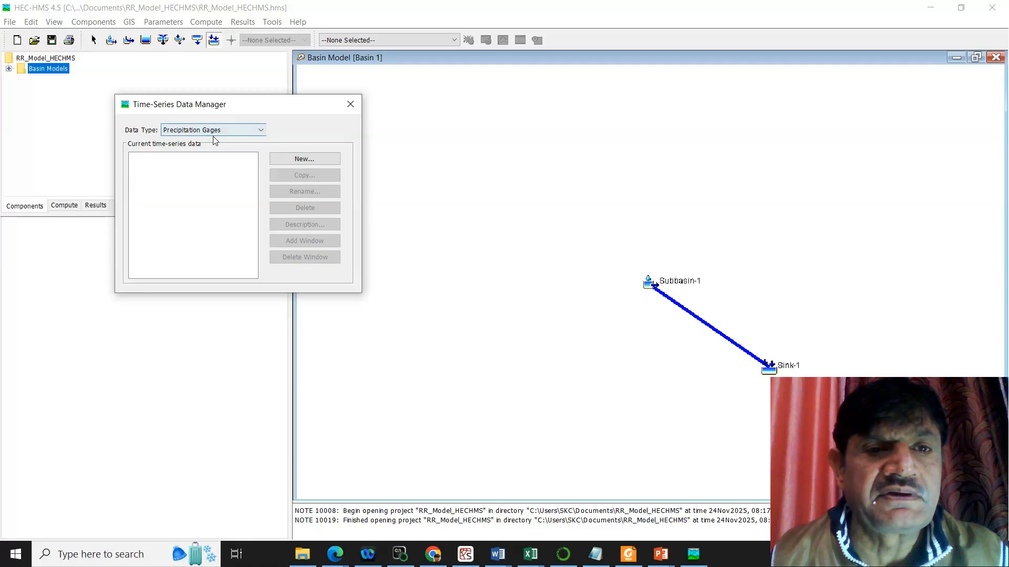
{"action": "left_click", "coordinate": [307, 160]}
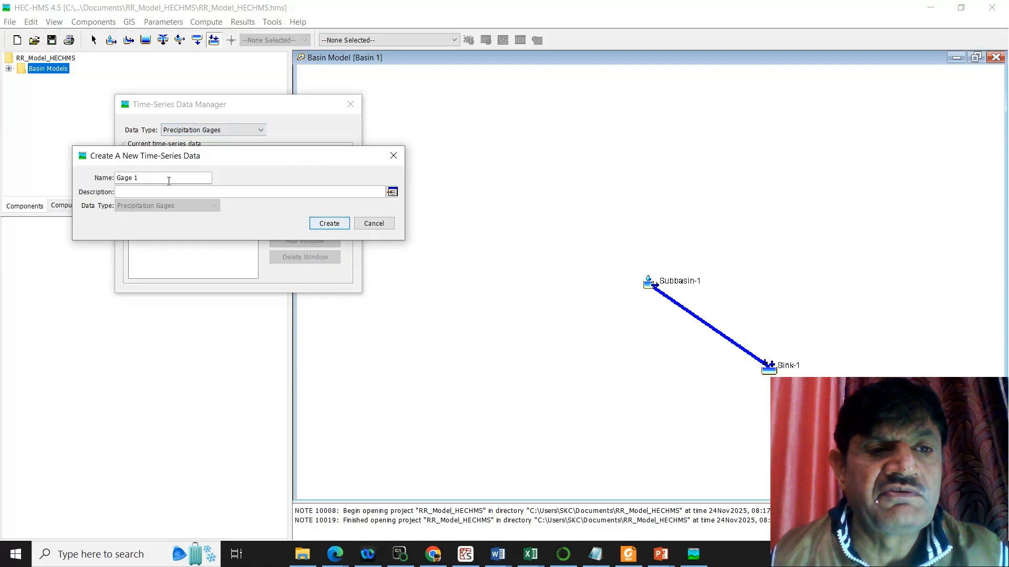
{"action": "left_click", "coordinate": [169, 181]}
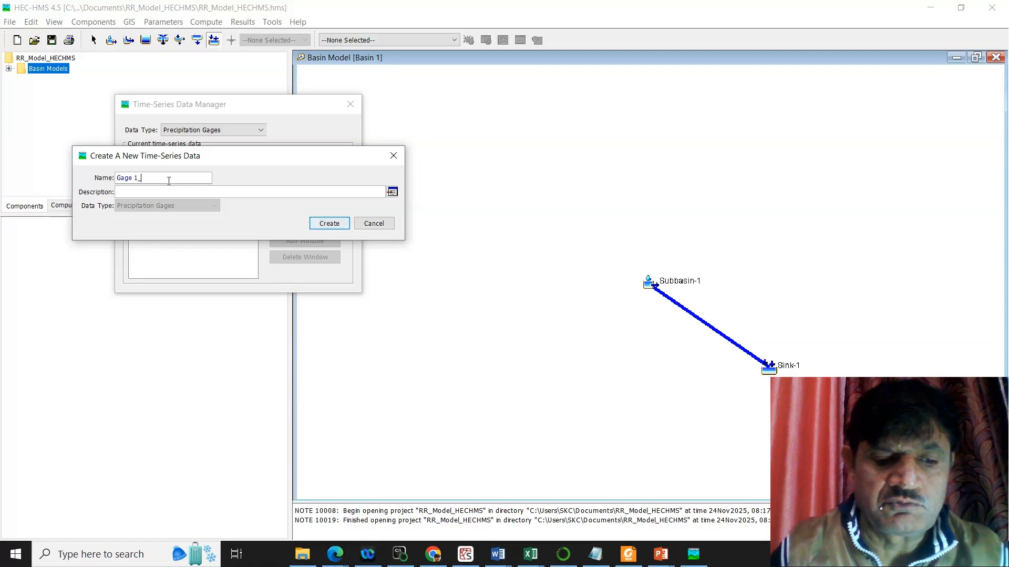
{"action": "type", "text": "_Pre"}
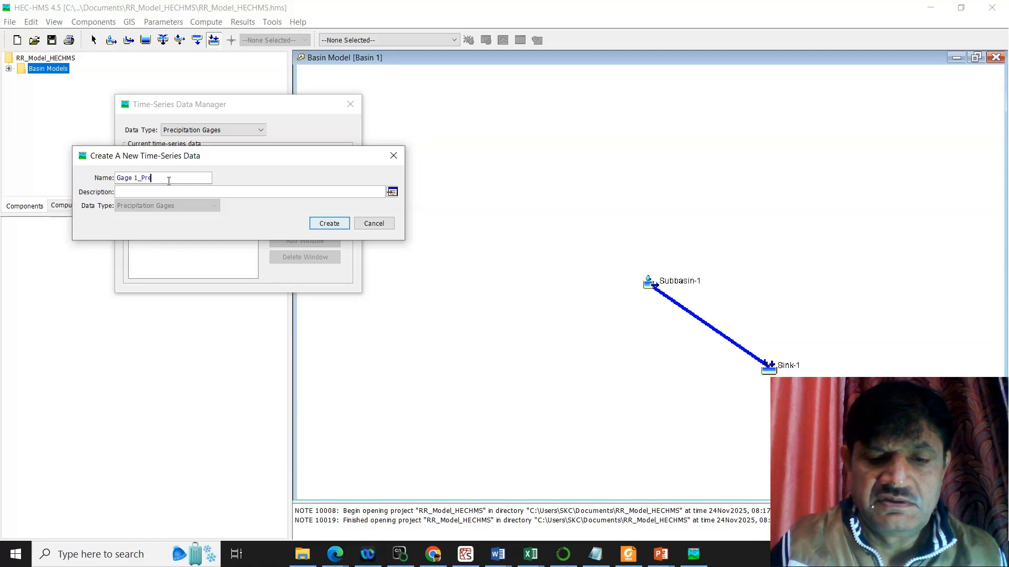
{"action": "type", "text": "cipitation"}
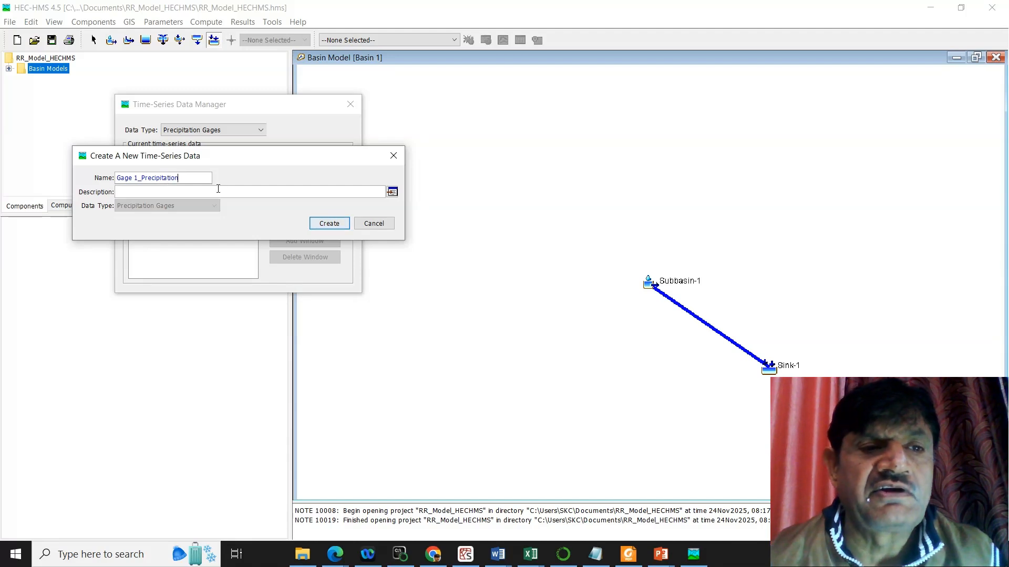
{"action": "left_click", "coordinate": [336, 222]}
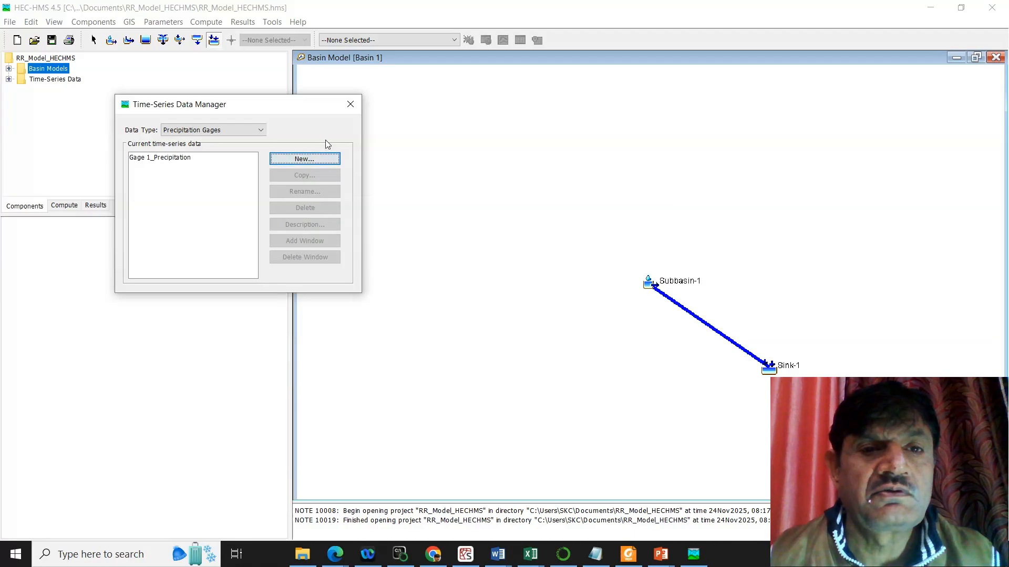
{"action": "left_click", "coordinate": [351, 104]}
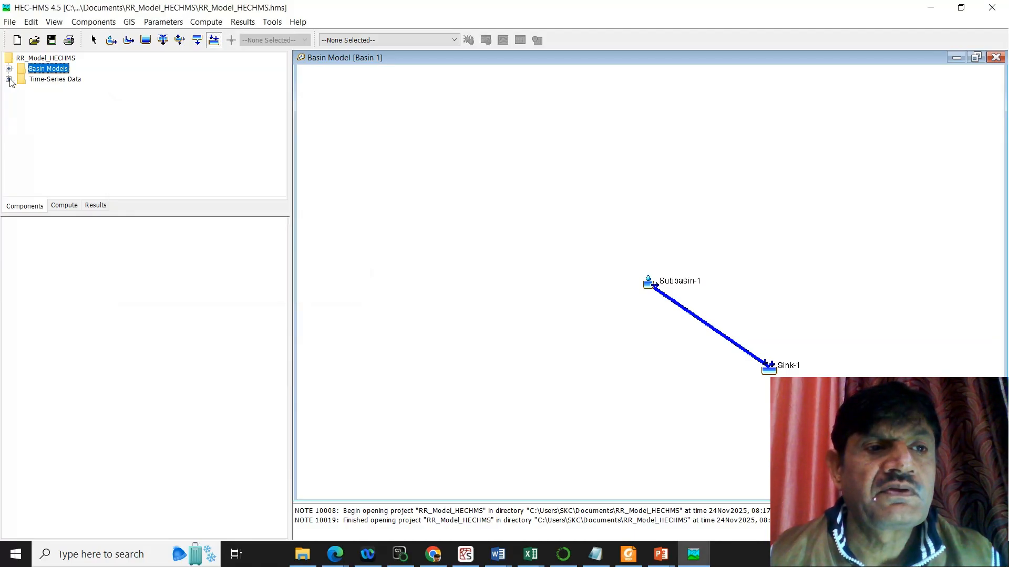
Step: Set the time interval of Gage 1_Precipitation to 1 Hour
{"action": "left_click", "coordinate": [8, 79]}
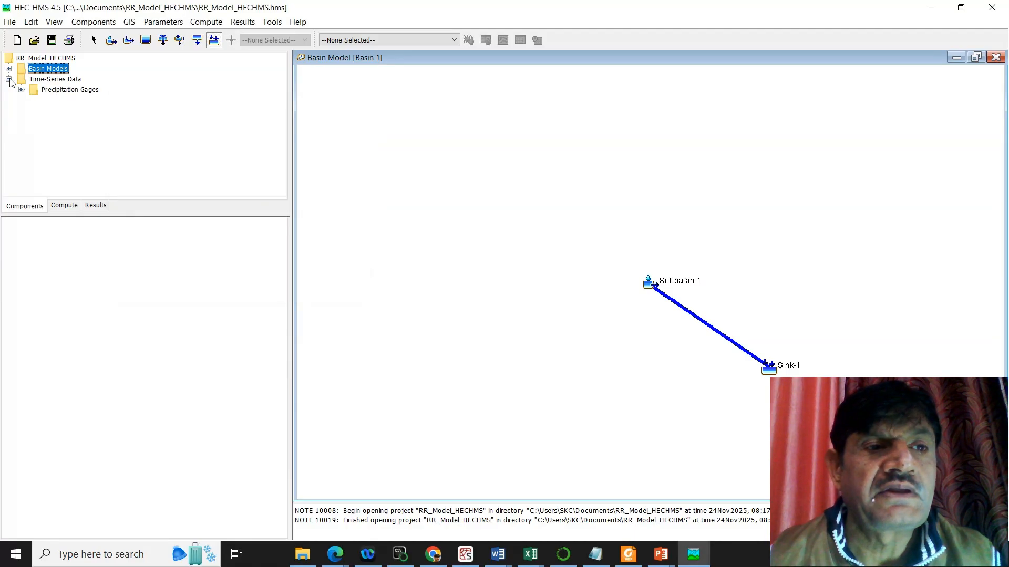
{"action": "left_click", "coordinate": [21, 90]}
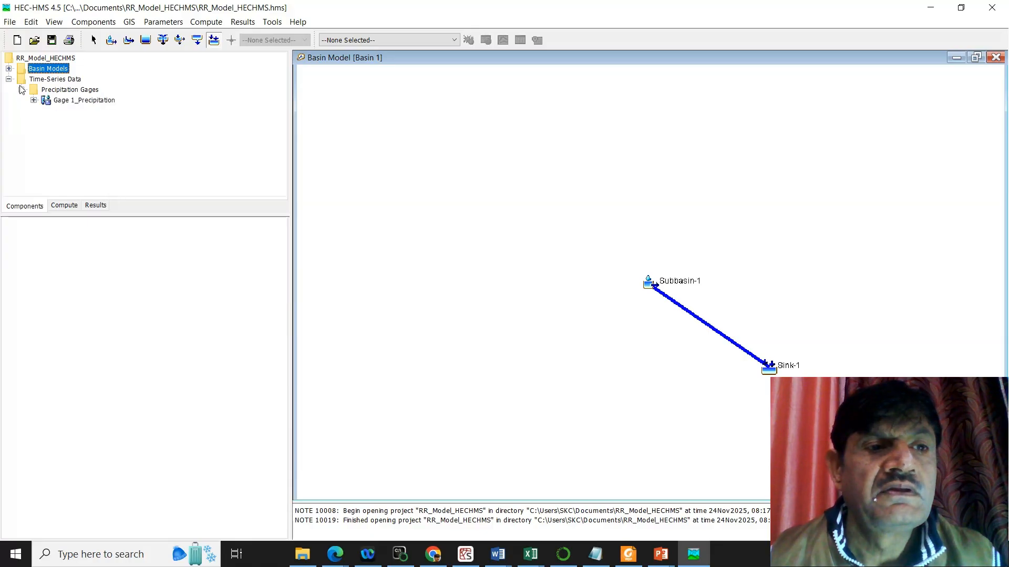
{"action": "left_click", "coordinate": [64, 91]}
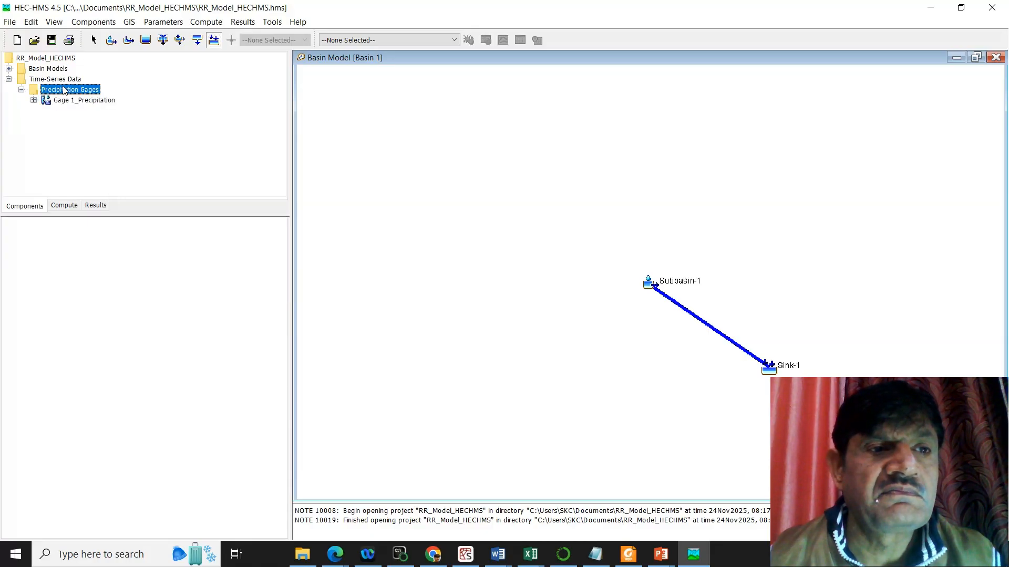
{"action": "left_click", "coordinate": [33, 100]}
{"action": "left_click", "coordinate": [70, 101]}
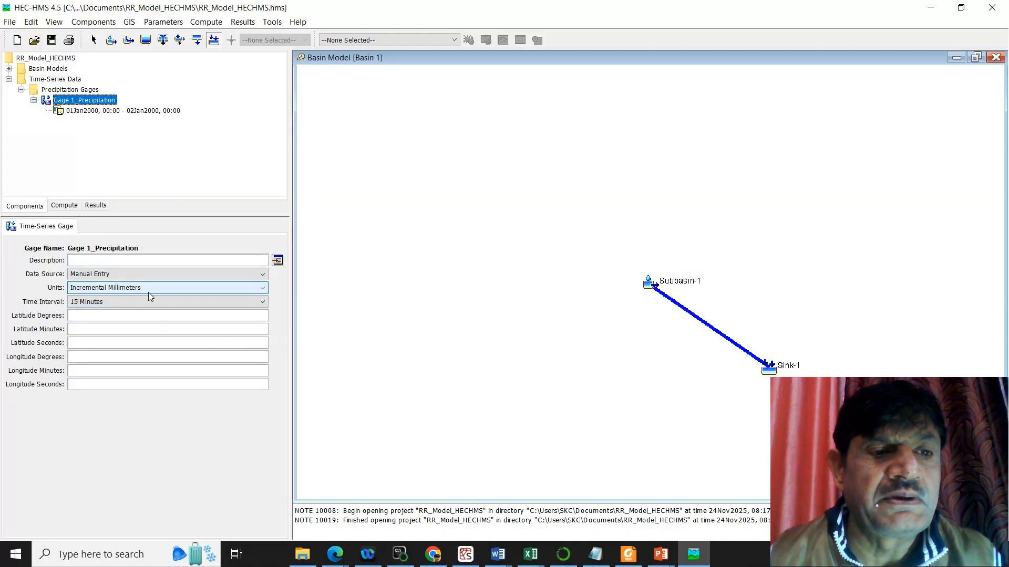
{"action": "left_click", "coordinate": [184, 308]}
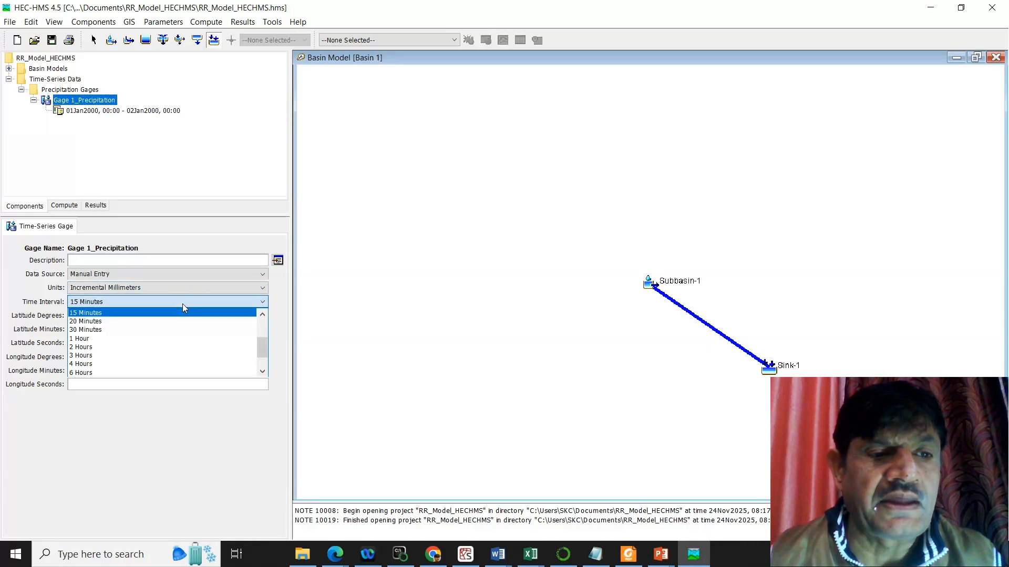
{"action": "left_click", "coordinate": [126, 339]}
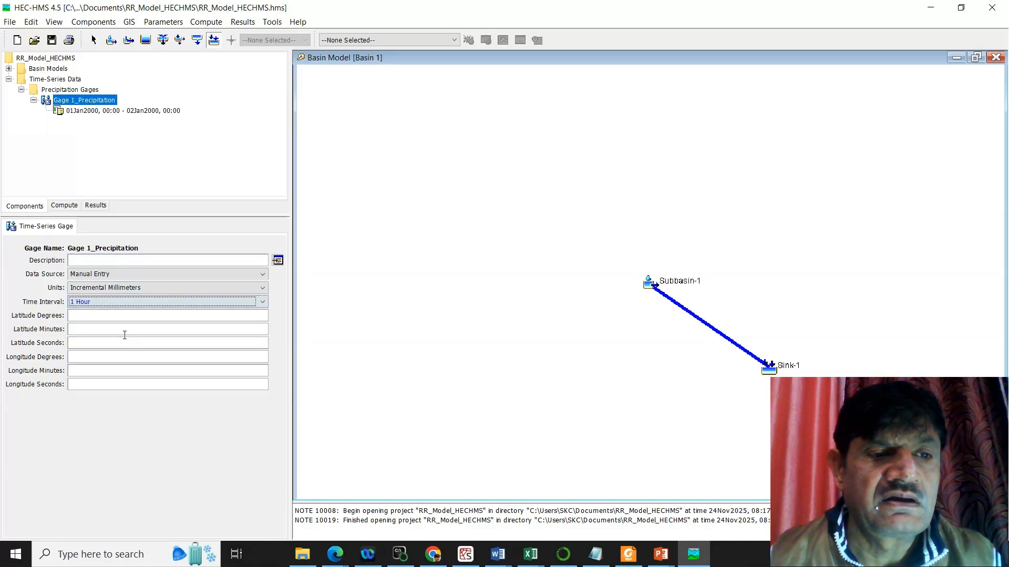
Step: Enter the gage's hourly precipitation for 01Jan2000 from 01:00 to 05:00 as 20, 60, 90, 12 and 5 mm
{"action": "left_click", "coordinate": [106, 111]}
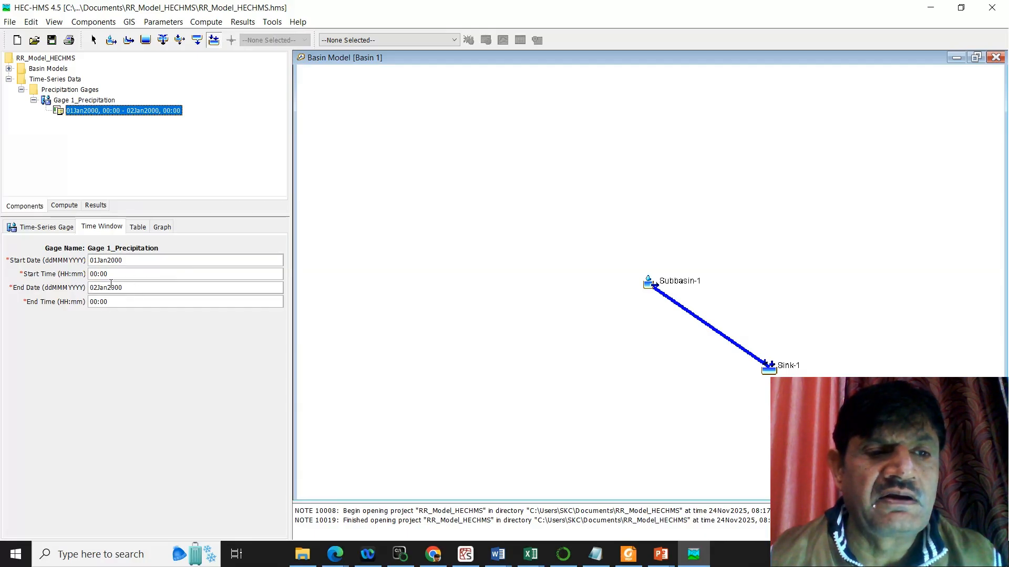
{"action": "left_click", "coordinate": [139, 229]}
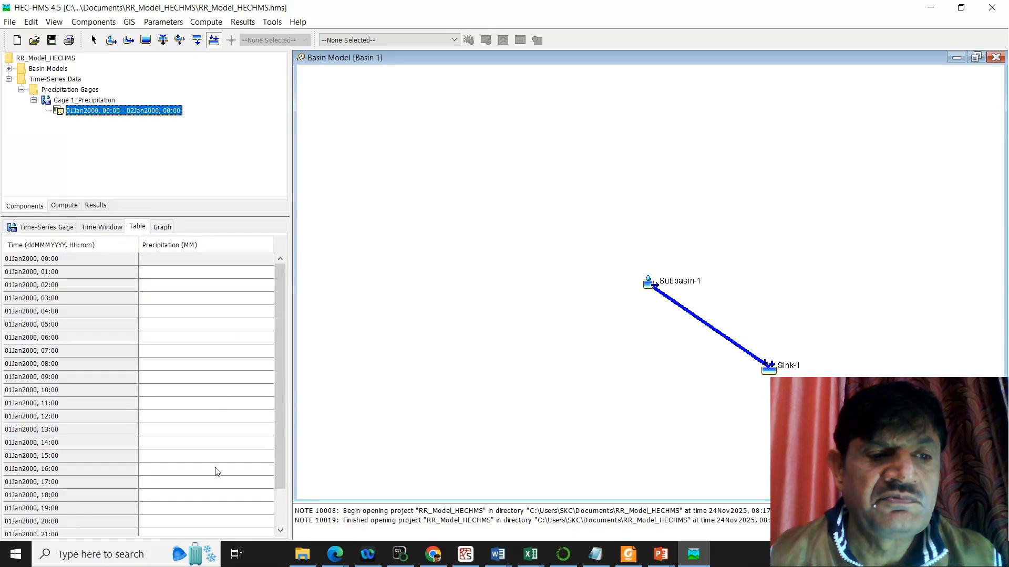
{"action": "scroll", "coordinate": [217, 471], "scroll_direction": "down", "scroll_amount": 1}
{"action": "scroll", "coordinate": [217, 471], "scroll_direction": "up", "scroll_amount": 1}
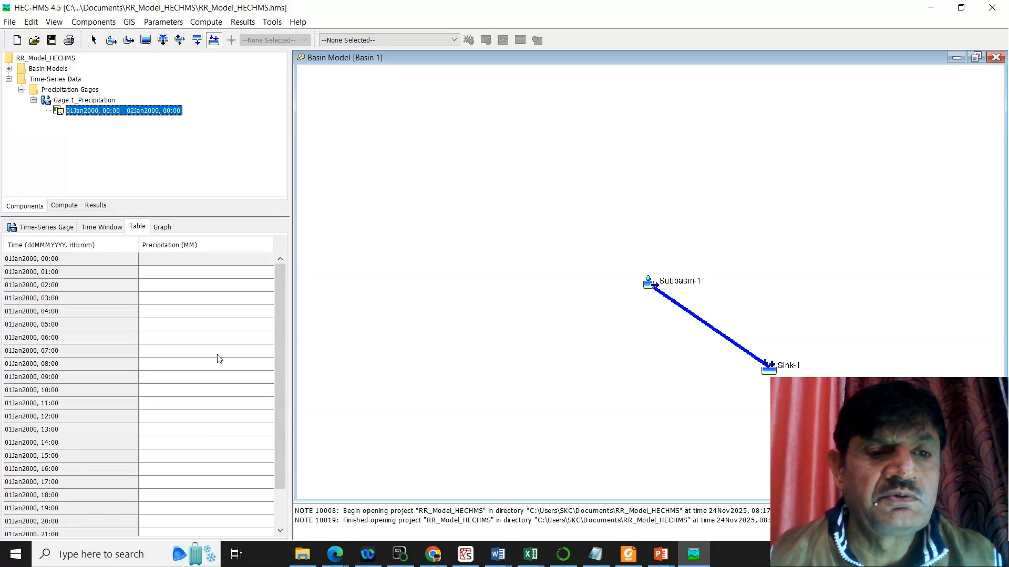
{"action": "left_click", "coordinate": [234, 274]}
{"action": "type", "text": "20"}
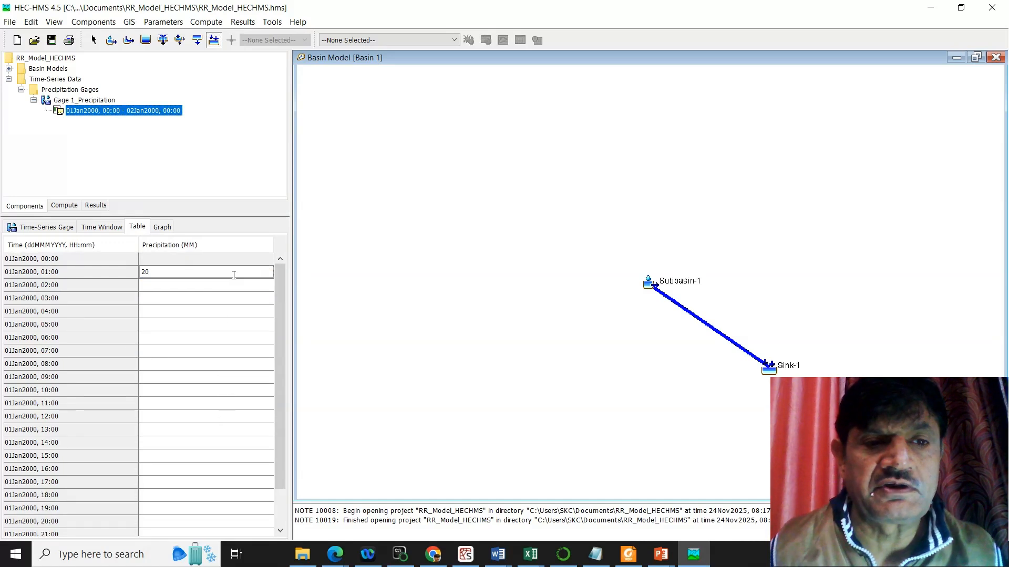
{"action": "left_click", "coordinate": [244, 288]}
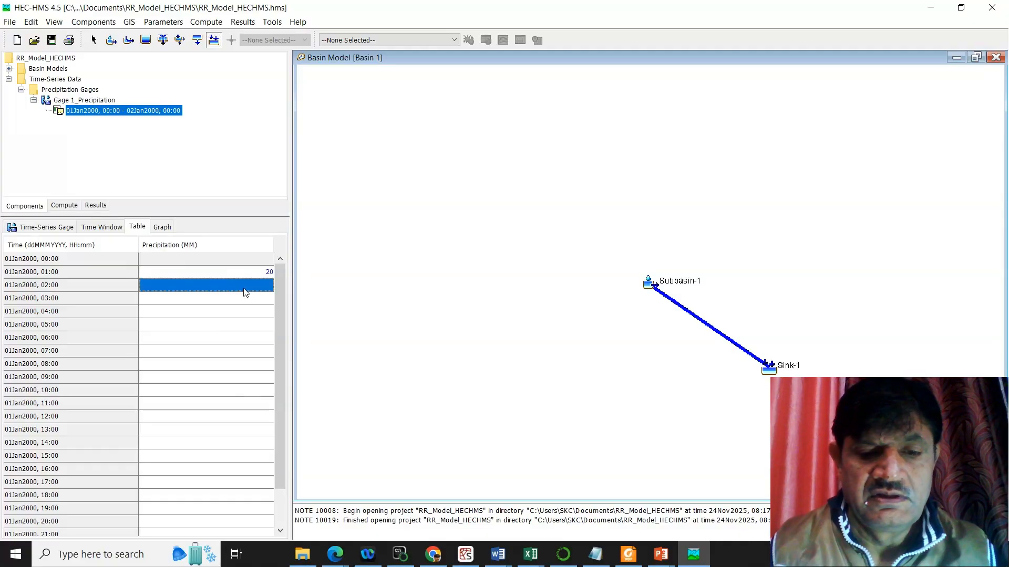
{"action": "type", "text": "60"}
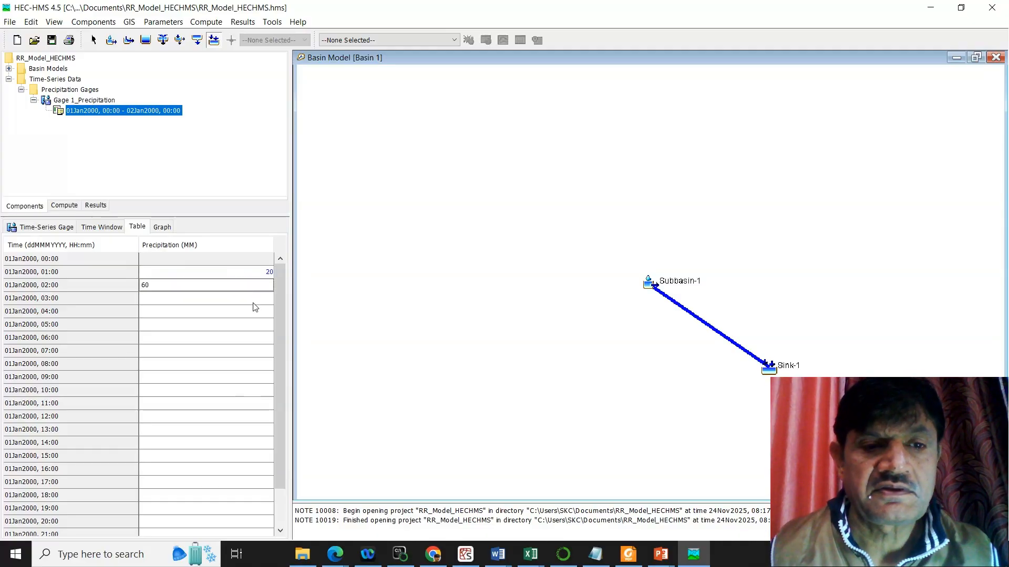
{"action": "left_click", "coordinate": [254, 301]}
{"action": "type", "text": "90"}
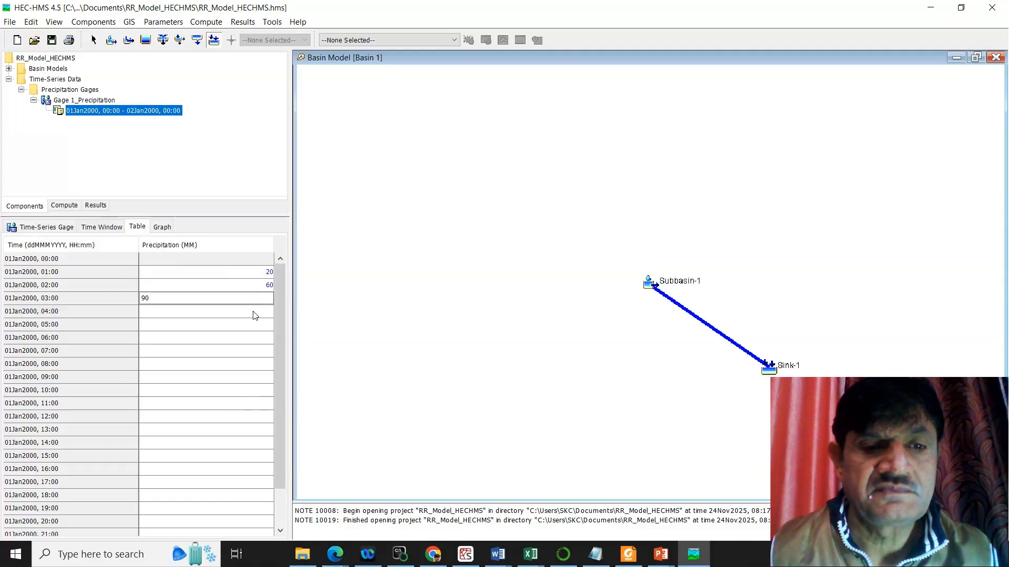
{"action": "left_click", "coordinate": [254, 314]}
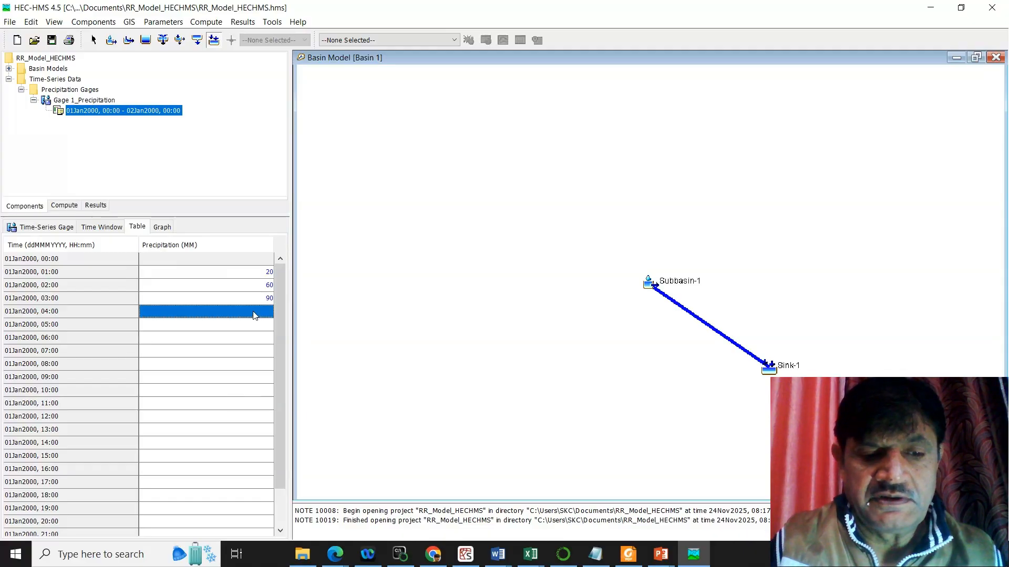
{"action": "type", "text": "12"}
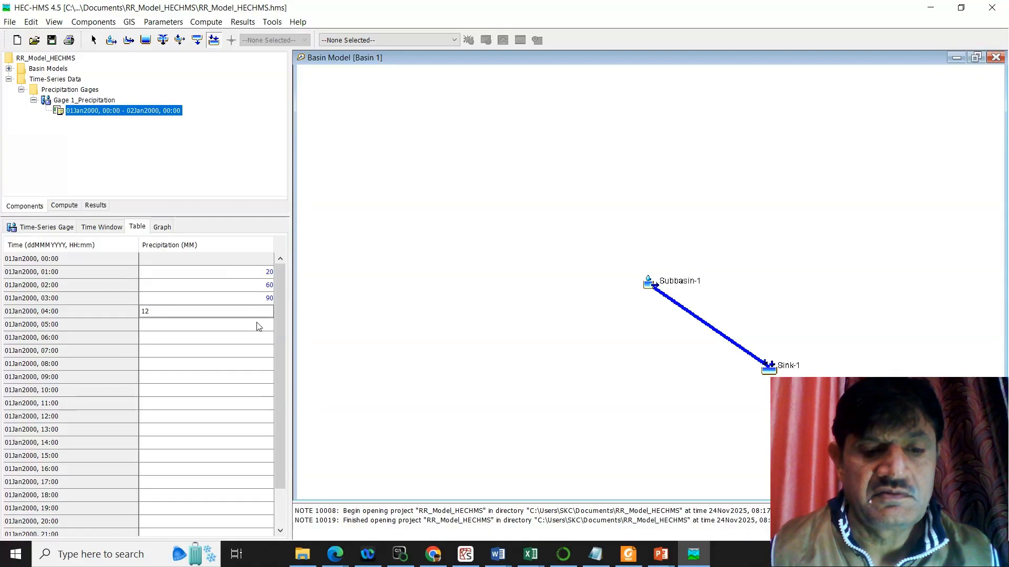
{"action": "left_click", "coordinate": [258, 324]}
{"action": "type", "text": "5"}
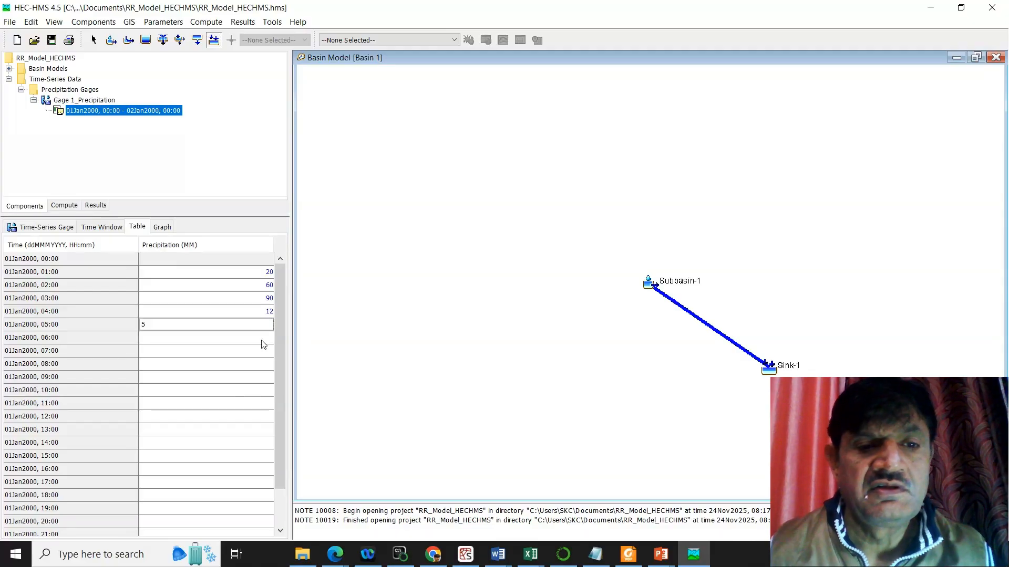
Step: Enter 0 mm of precipitation for every hour from 06:00 to 13:00 on 01Jan2000
{"action": "left_click", "coordinate": [264, 341]}
{"action": "type", "text": "0 0 0 0 0"}
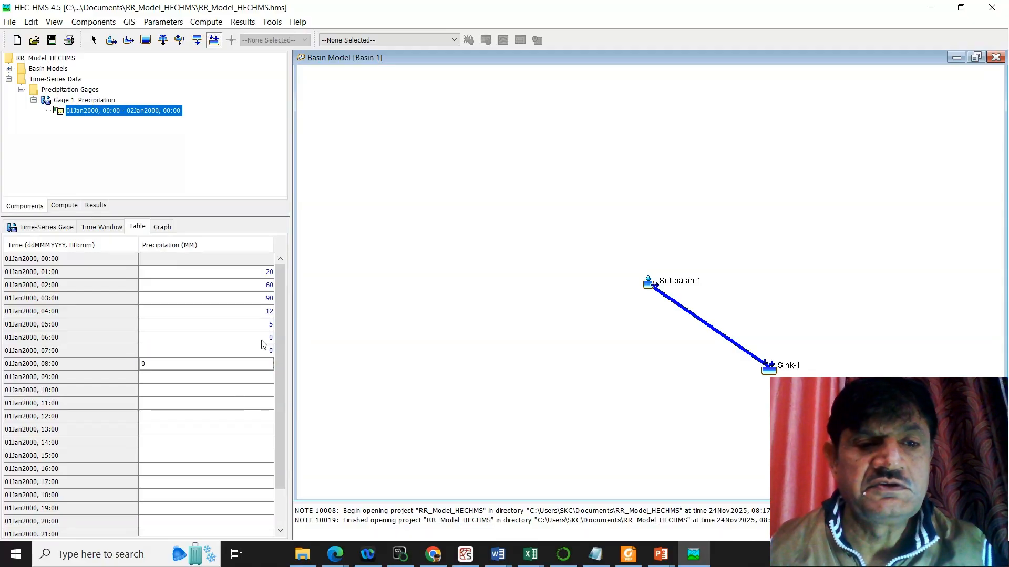
{"action": "key", "text": "Return"}
{"action": "type", "text": "0"}
{"action": "key", "text": "Return"}
{"action": "type", "text": "0"}
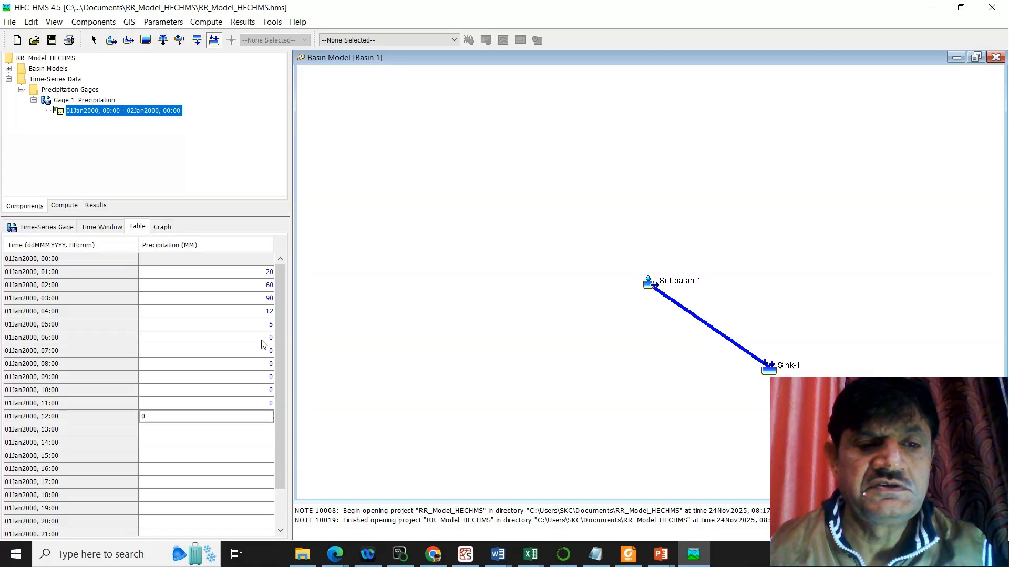
{"action": "key", "text": "Return"}
{"action": "type", "text": "0"}
{"action": "key", "text": "Return"}
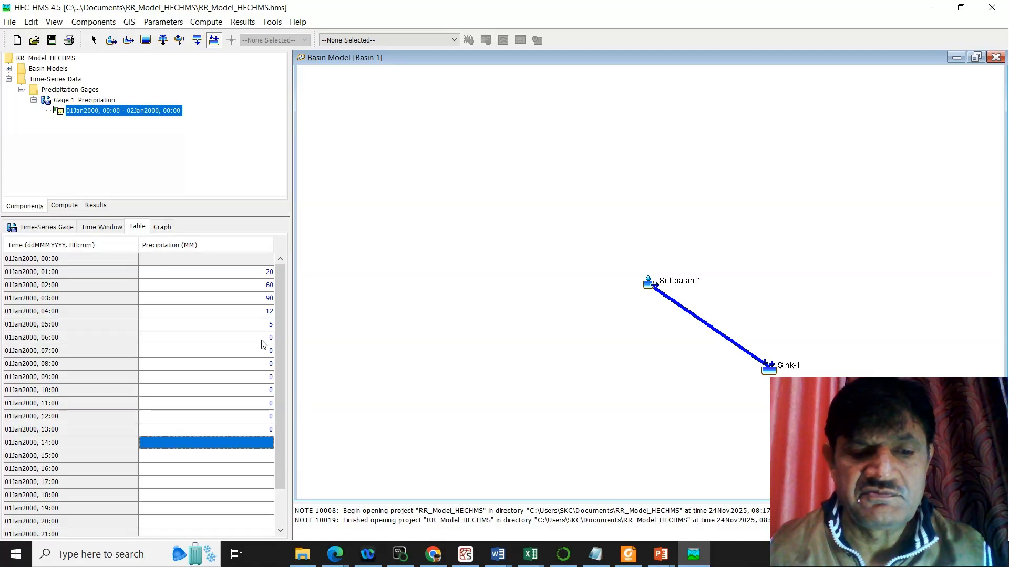
Step: Enter the hourly precipitation for 01Jan2000 from 14:00 to 18:00 as 5, 35, 48, 31 and 20 mm
{"action": "type", "text": "5"}
{"action": "key", "text": "Return"}
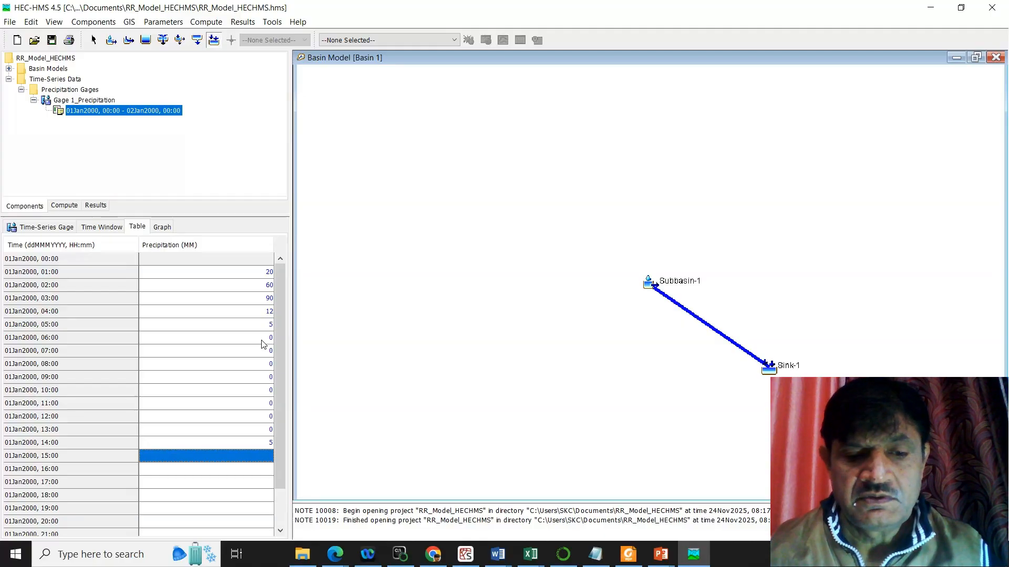
{"action": "type", "text": "35"}
{"action": "key", "text": "Return"}
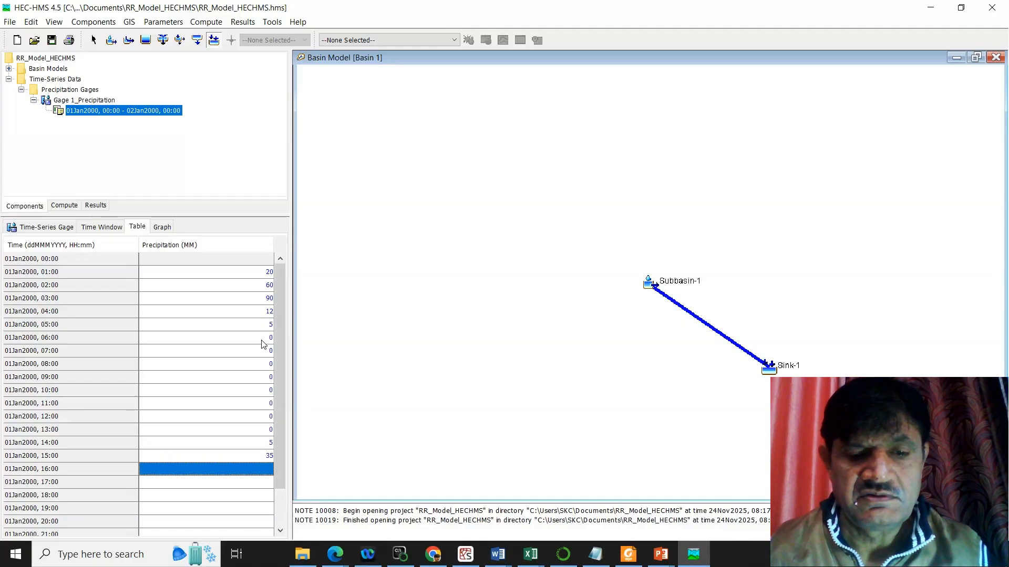
{"action": "type", "text": "48"}
{"action": "key", "text": "Return"}
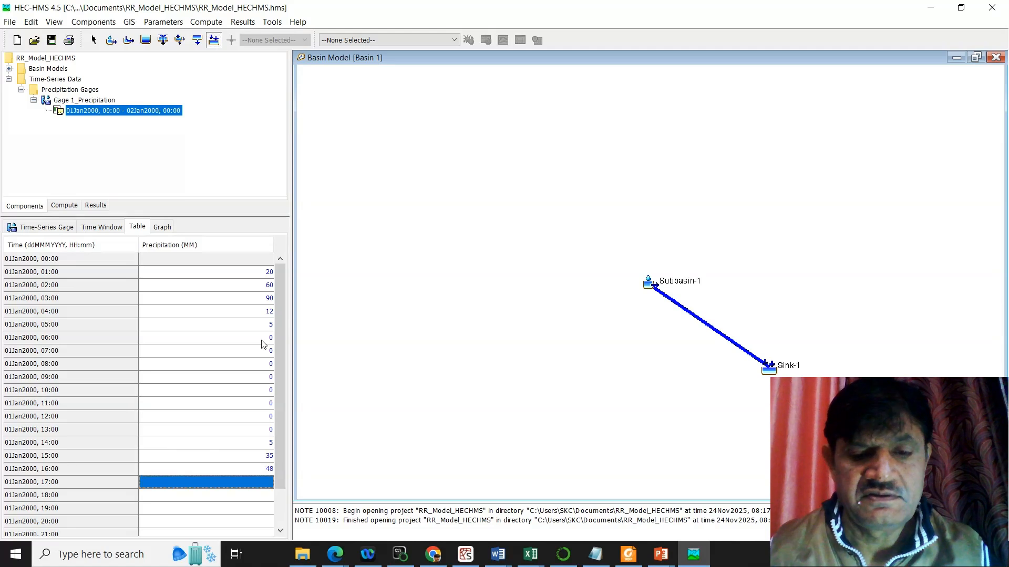
{"action": "type", "text": "5"}
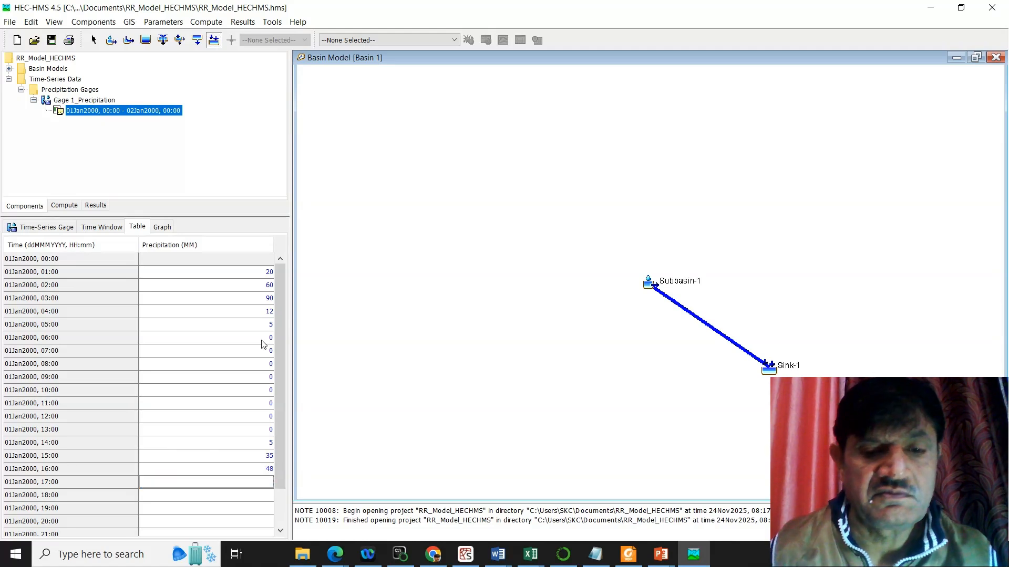
{"action": "key", "text": "BackSpace"}
{"action": "key", "text": "BackSpace"}
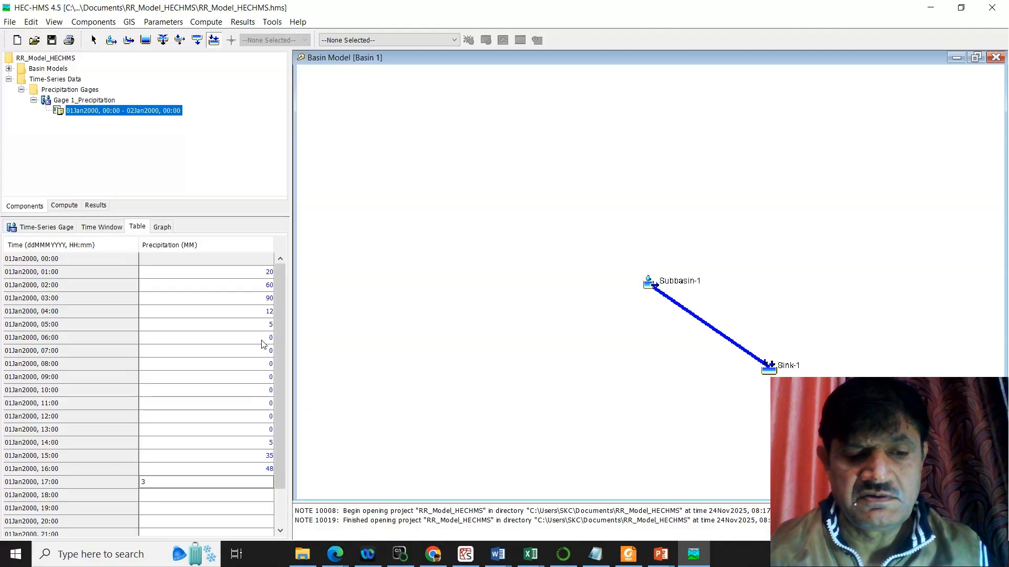
{"action": "key", "text": "Return"}
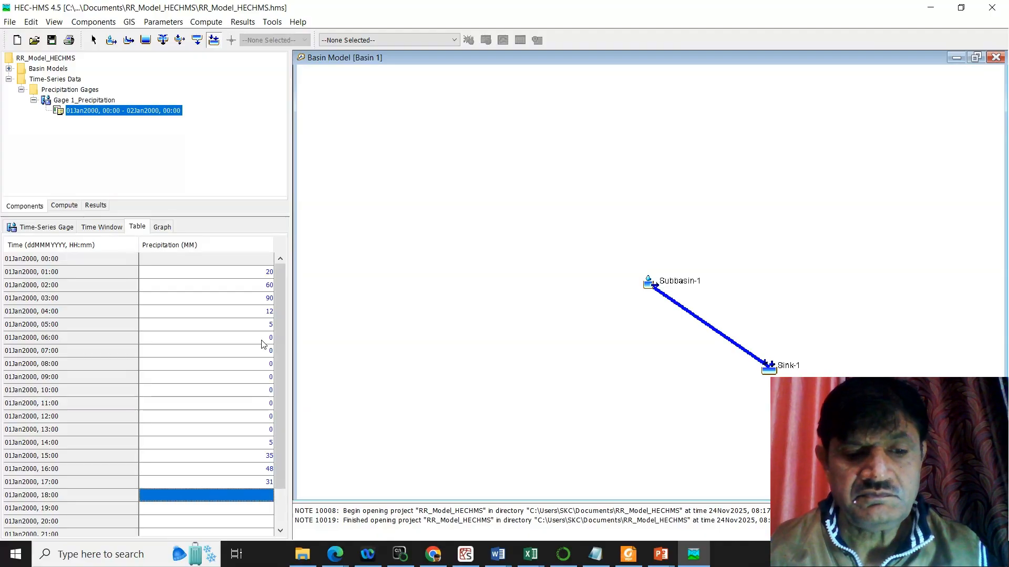
{"action": "type", "text": "20"}
{"action": "key", "text": "Return"}
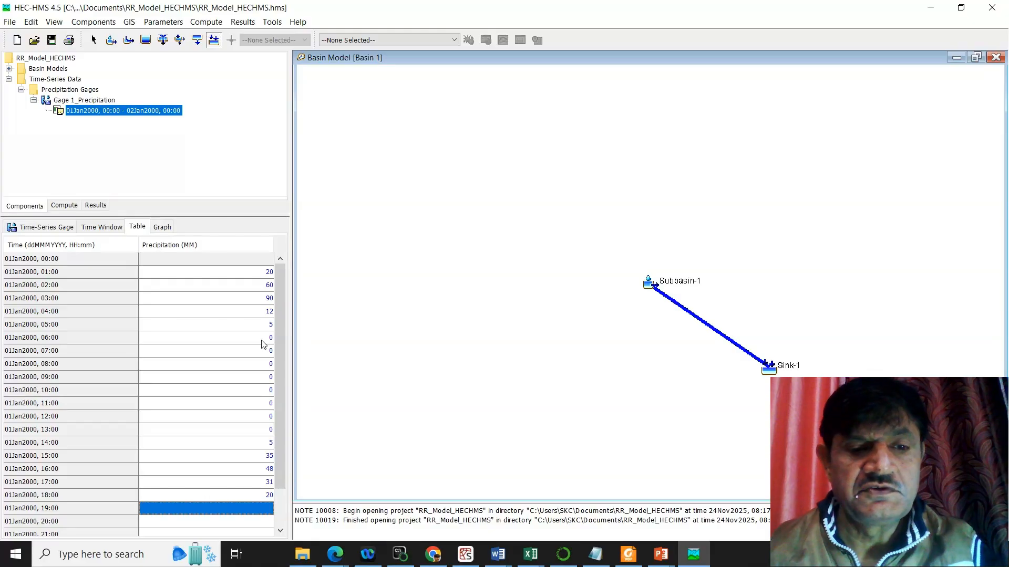
{"action": "type", "text": "0"}
Step: Enter the remaining hourly precipitation: 5 mm at 20:00 on 01Jan2000 and 0 mm at 19:00 and from 21:00 to 02Jan2000 00:00
{"action": "key", "text": "Return"}
{"action": "type", "text": "0"}
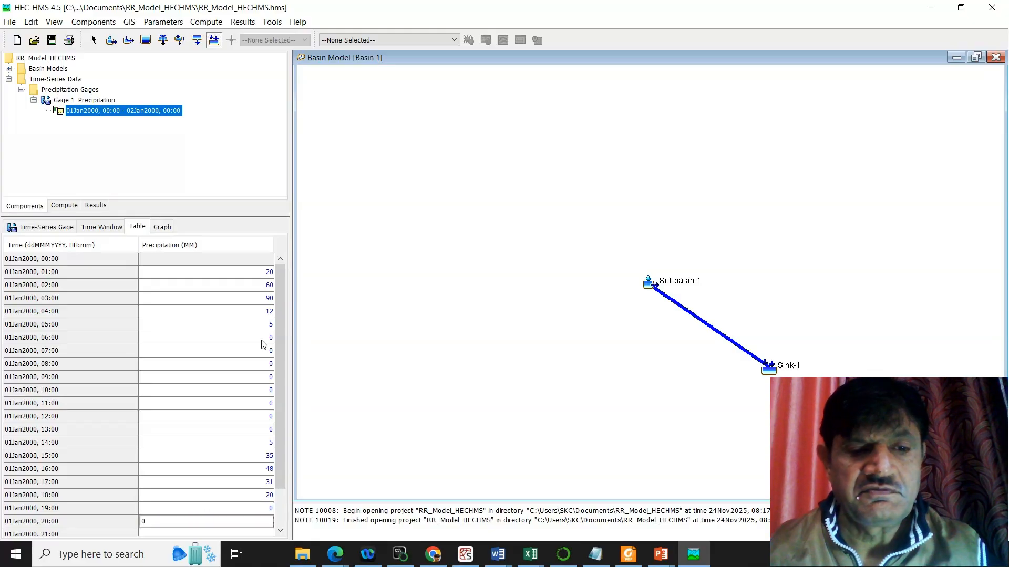
{"action": "type", "text": "5"}
{"action": "key", "text": "Return"}
{"action": "type", "text": "0"}
{"action": "key", "text": "Return"}
{"action": "type", "text": "0"}
{"action": "key", "text": "Return"}
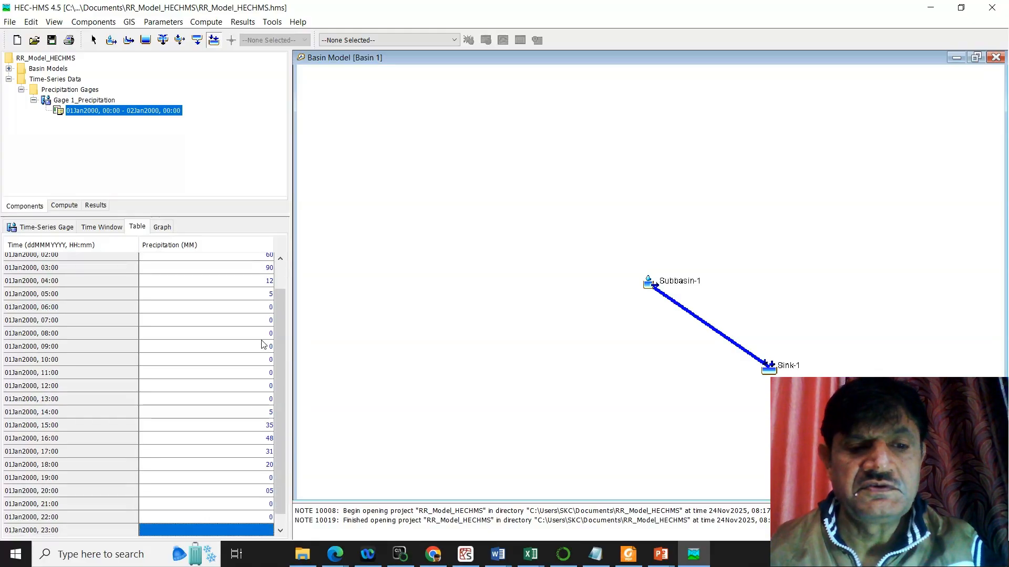
{"action": "type", "text": "0"}
{"action": "key", "text": "Return"}
{"action": "type", "text": "0"}
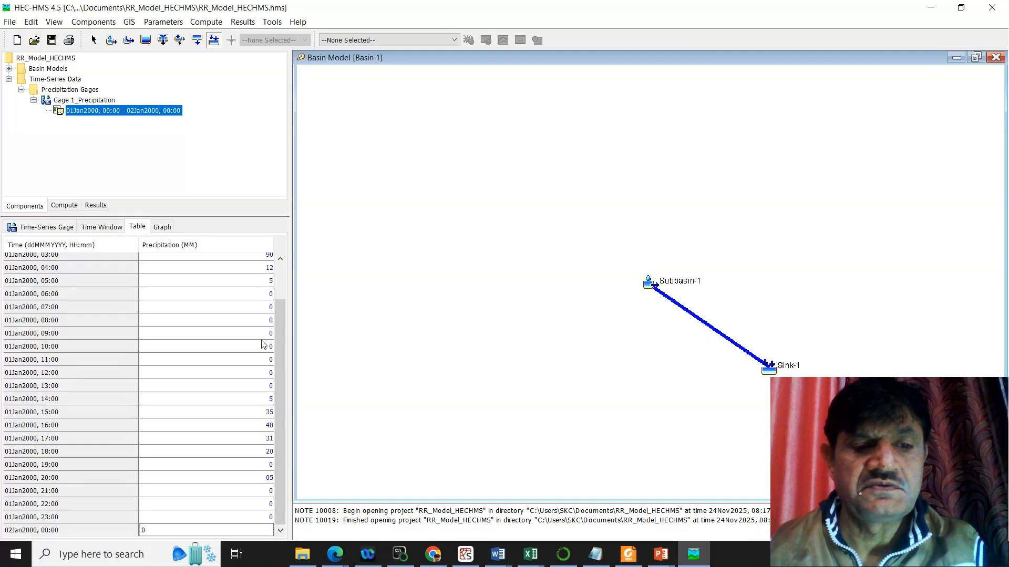
{"action": "key", "text": "Up"}
{"action": "key", "text": "Up"}
{"action": "key", "text": "Up"}
{"action": "key", "text": "Up"}
{"action": "key", "text": "Up"}
{"action": "key", "text": "Up"}
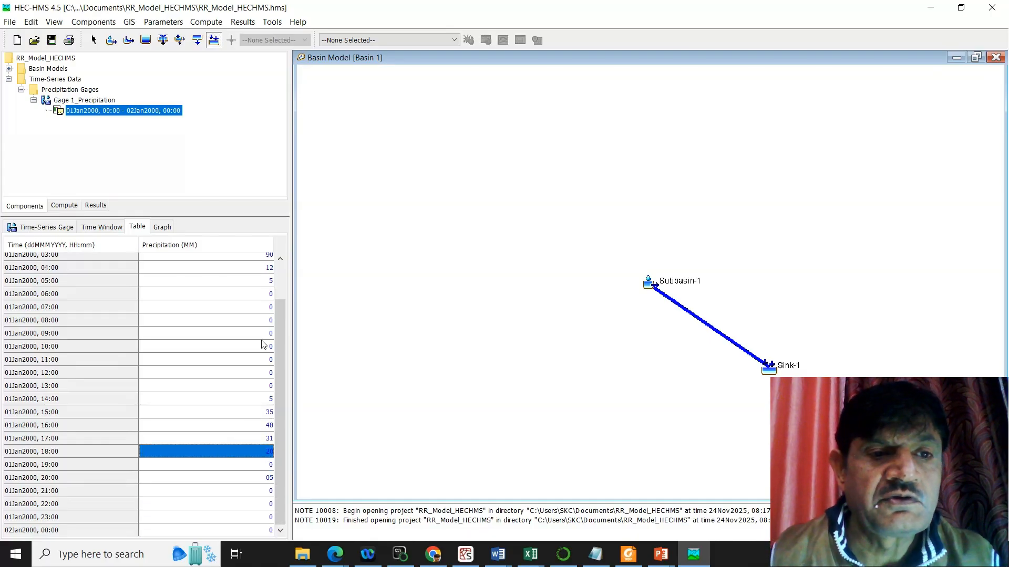
Step: Review the last precipitation entries of Gage 1_Precipitation and view the series as a graph
{"action": "left_click", "coordinate": [165, 226]}
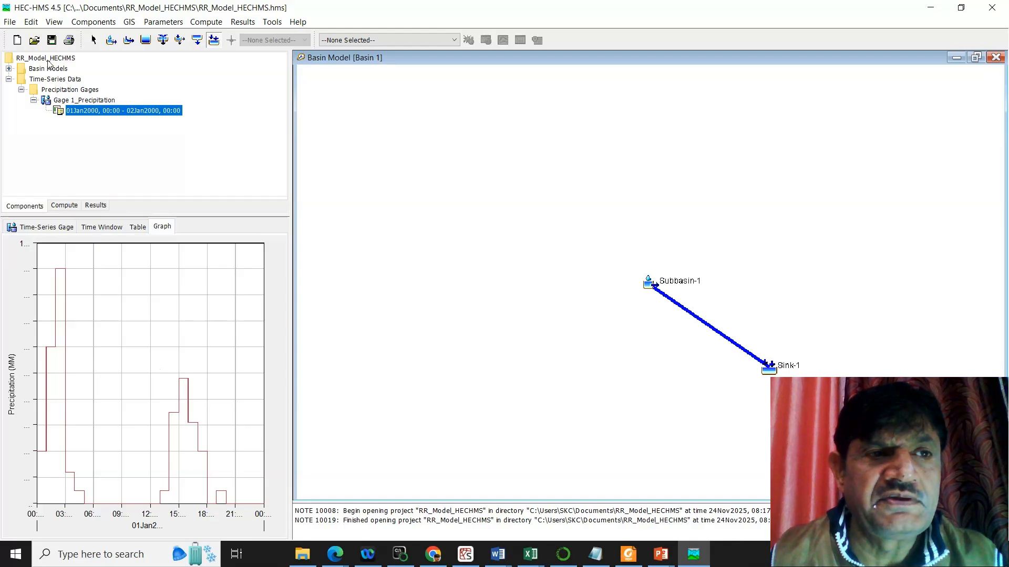
{"action": "left_click", "coordinate": [9, 79]}
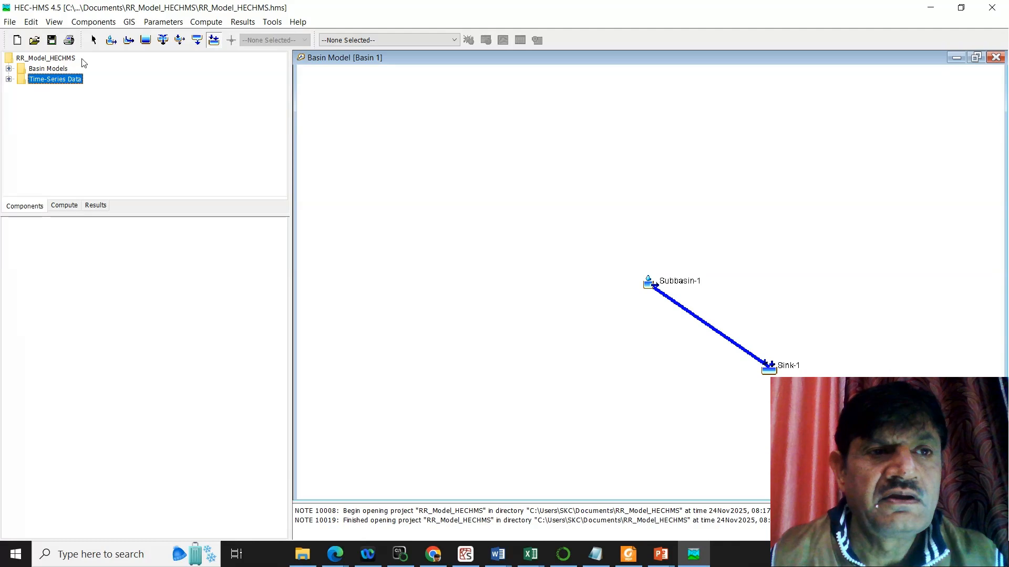
Step: Create a new control specifications component named Control 1
{"action": "left_click", "coordinate": [98, 23]}
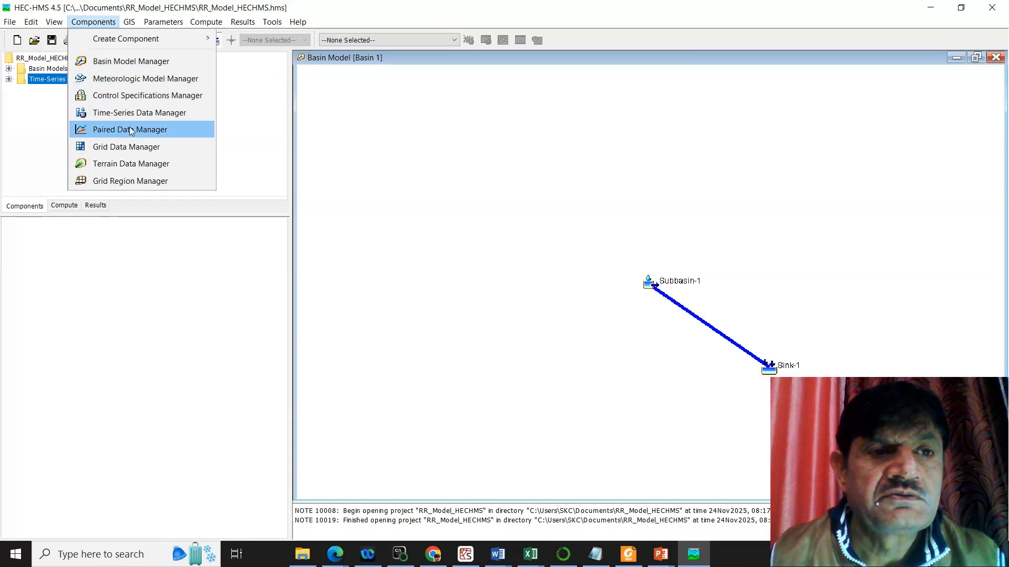
{"action": "left_click", "coordinate": [160, 100]}
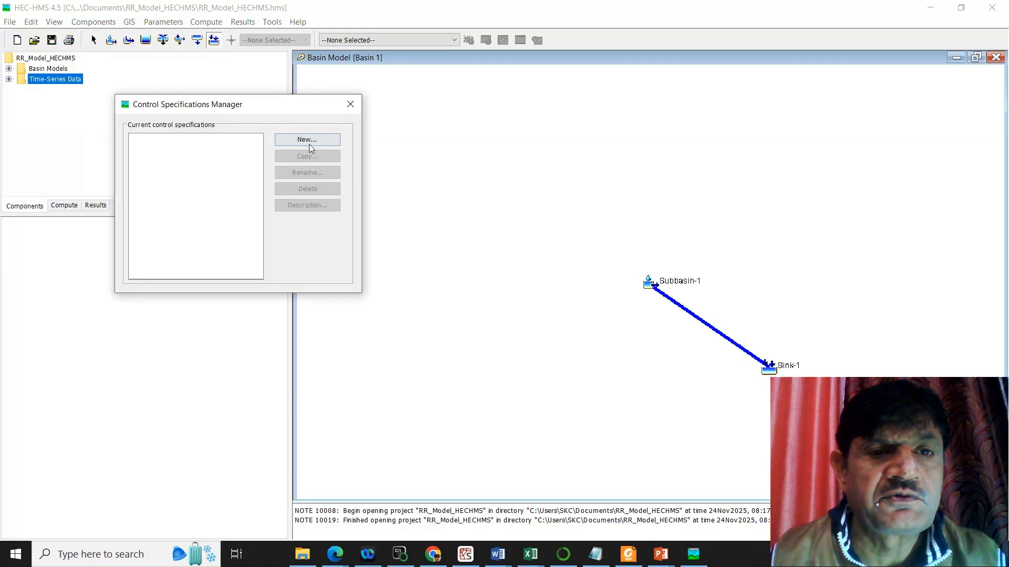
{"action": "left_click", "coordinate": [316, 140]}
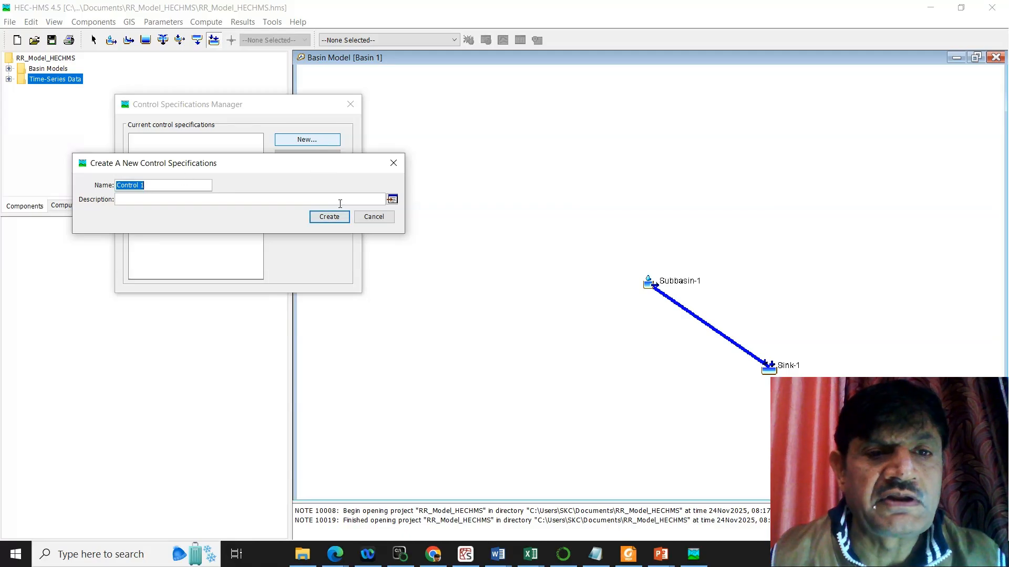
{"action": "left_click", "coordinate": [330, 217]}
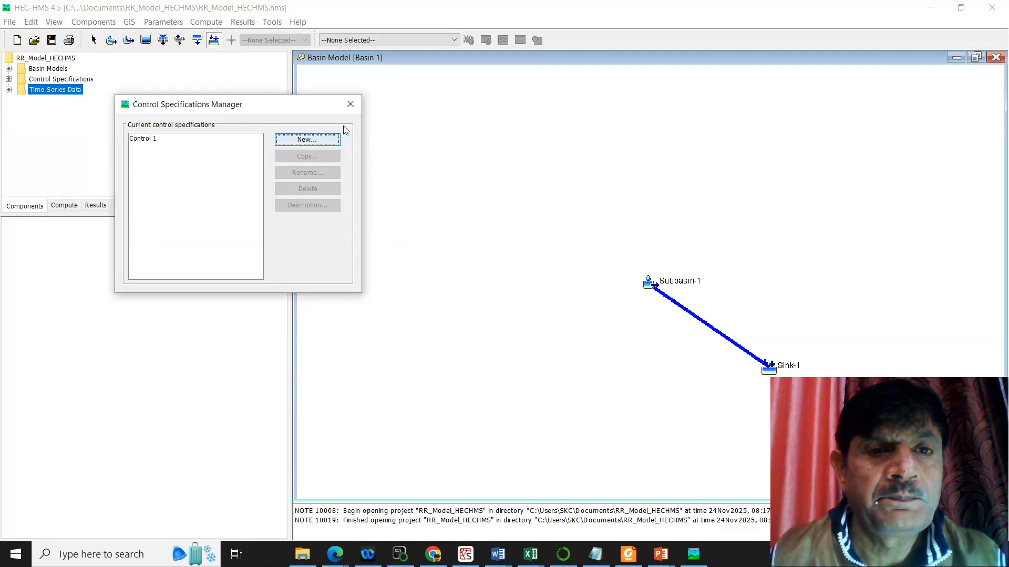
{"action": "left_click", "coordinate": [350, 105]}
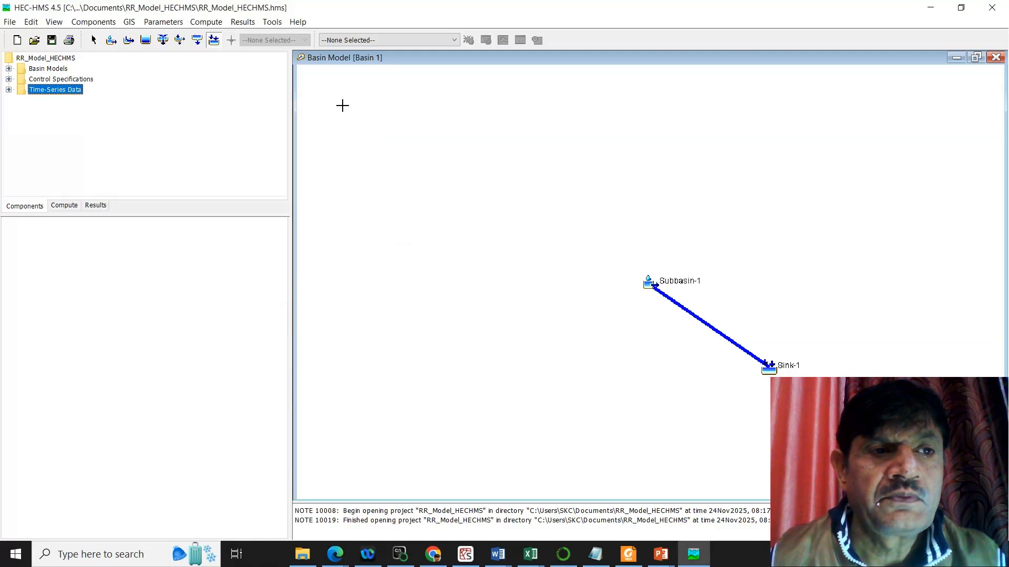
Step: Set the start of Control 1 to 01Jan2000 at 00:00
{"action": "left_click", "coordinate": [9, 90]}
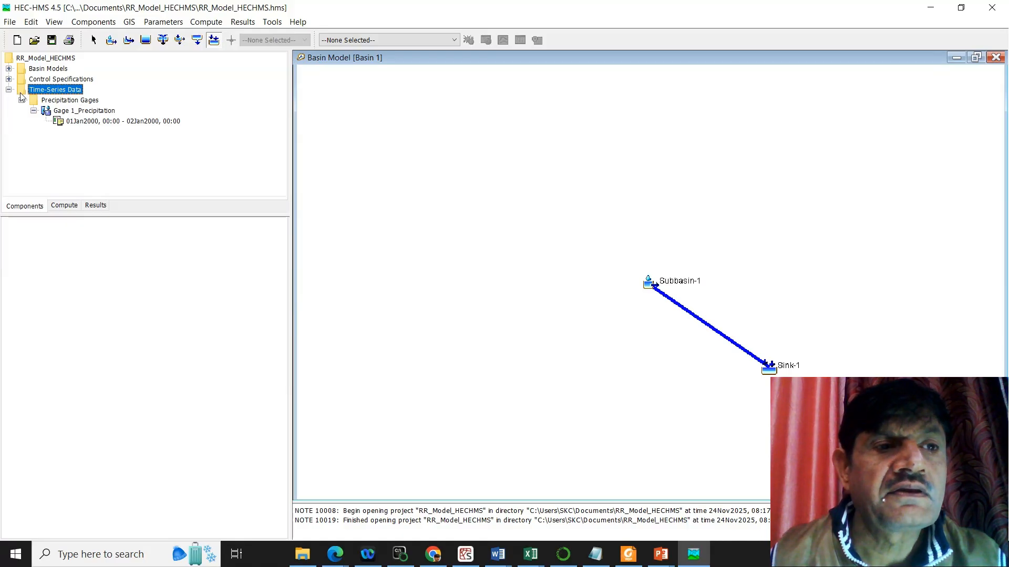
{"action": "left_click", "coordinate": [9, 90]}
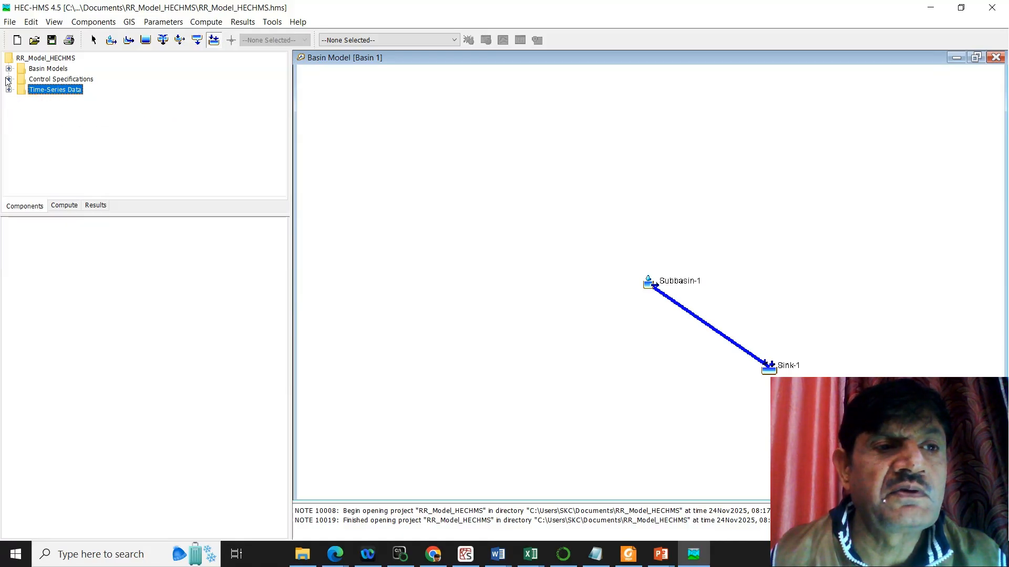
{"action": "left_click", "coordinate": [8, 80]}
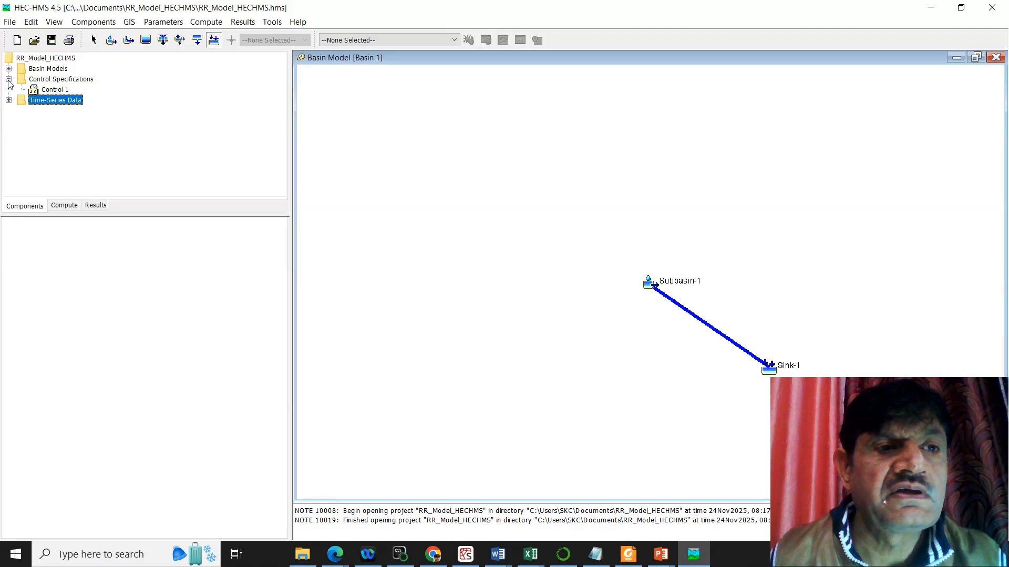
{"action": "left_click", "coordinate": [54, 90]}
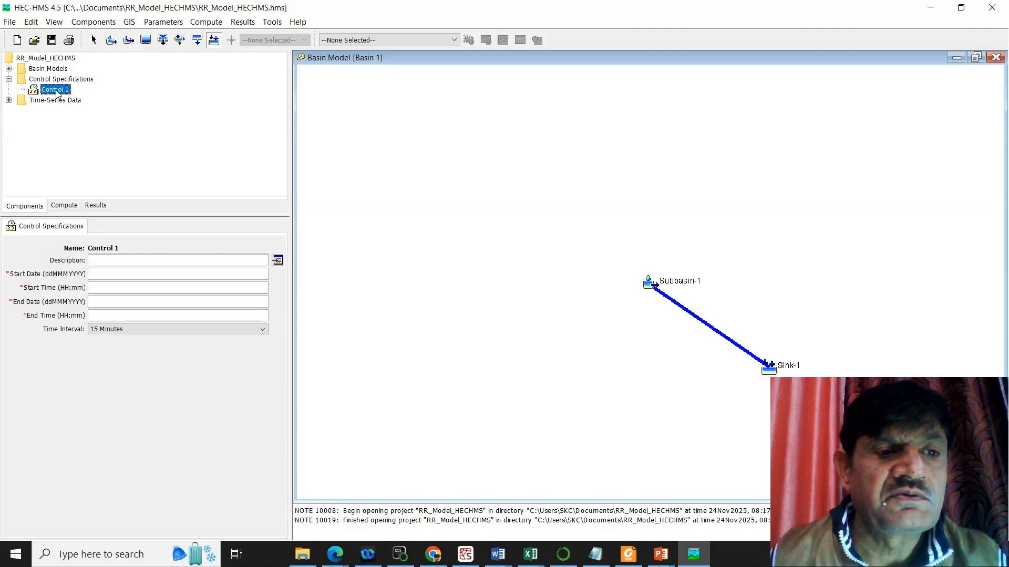
{"action": "left_click", "coordinate": [132, 273]}
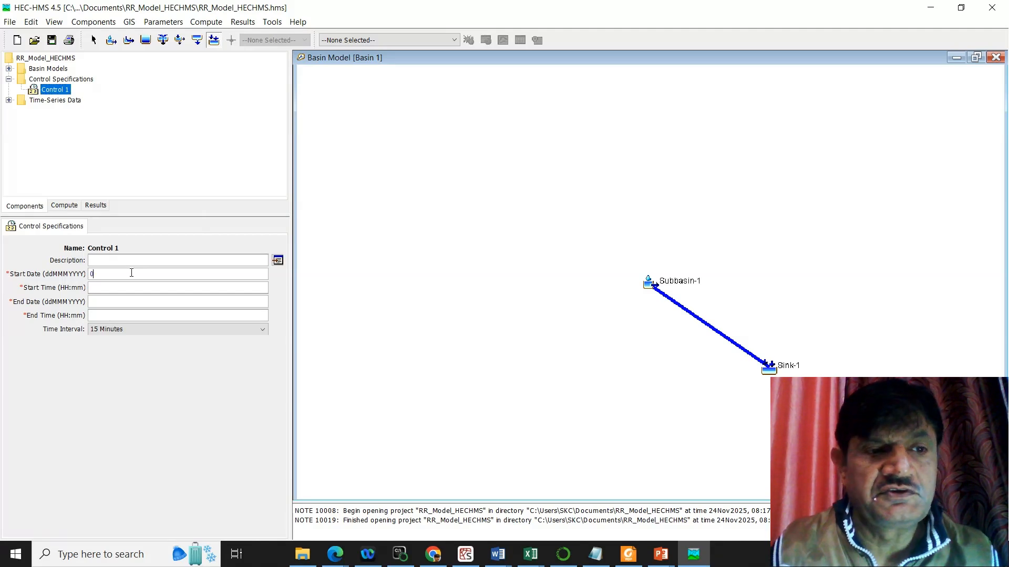
{"action": "type", "text": "01Jan2000"}
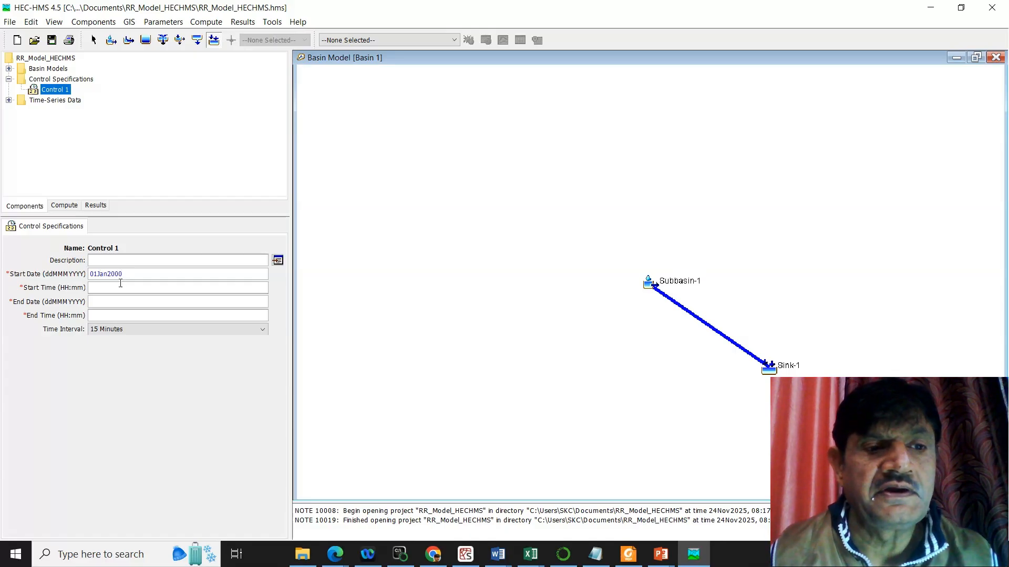
{"action": "left_click", "coordinate": [120, 283]}
{"action": "type", "text": "00:"}
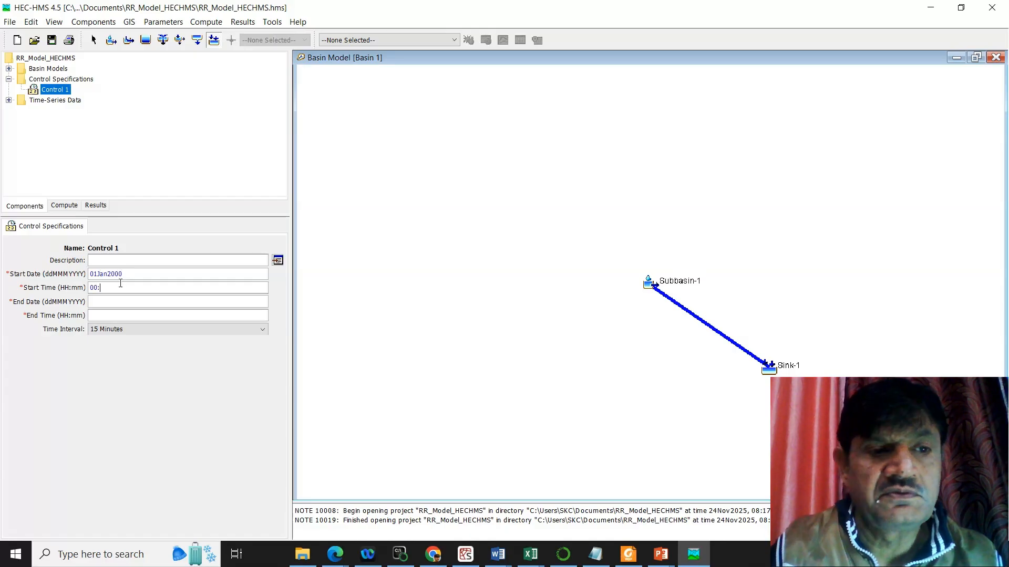
{"action": "type", "text": "00"}
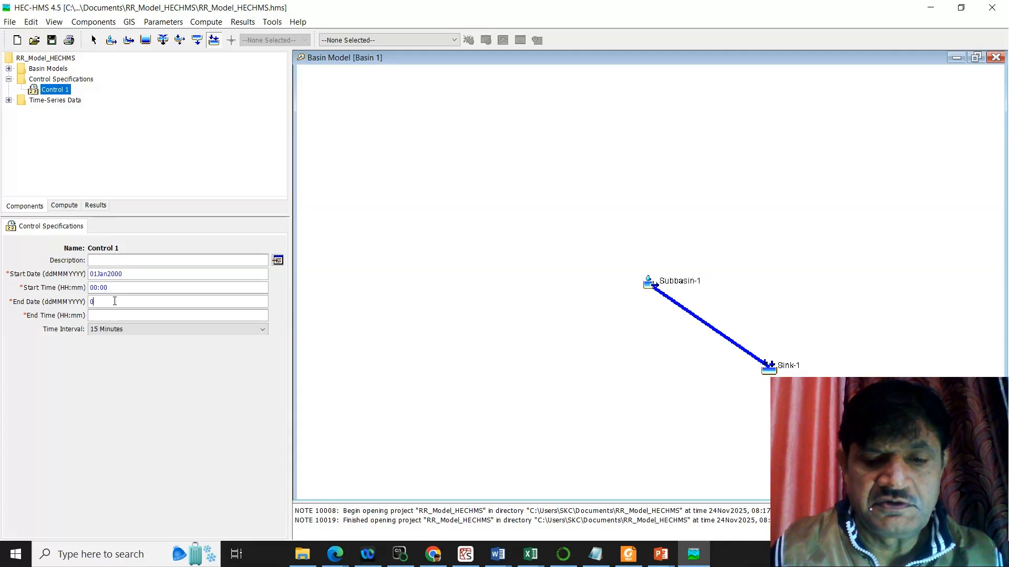
Step: Set the end of Control 1 to 02Jan2000 at 00:00
{"action": "left_click", "coordinate": [114, 301]}
{"action": "type", "text": "01Jan"}
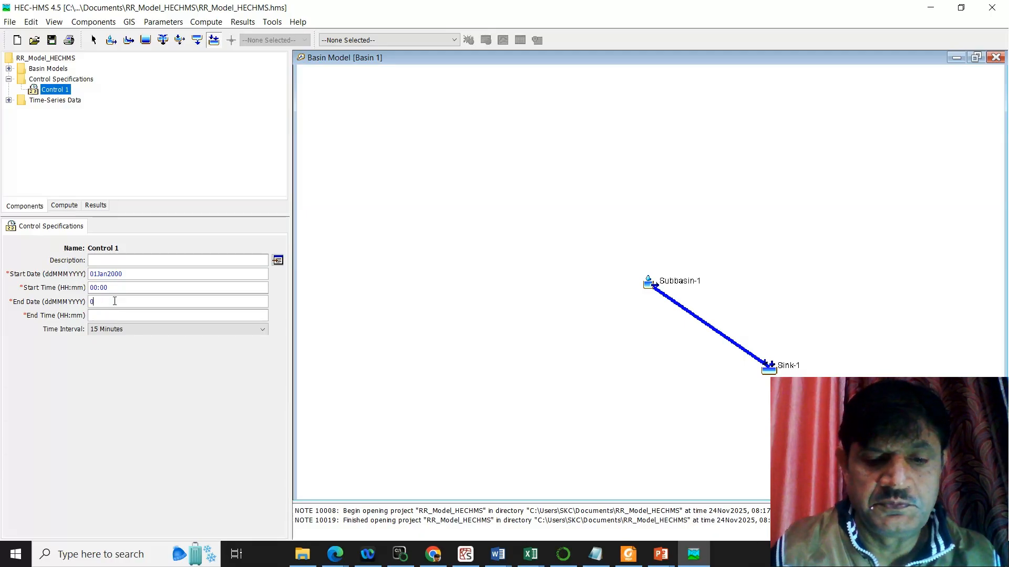
{"action": "type", "text": "n2000"}
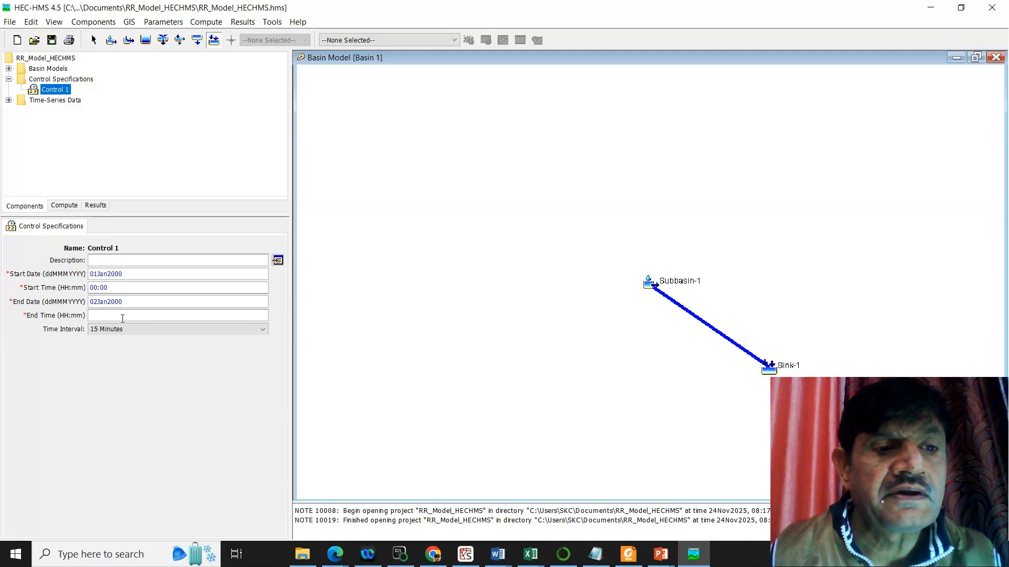
{"action": "type", "text": "00:"}
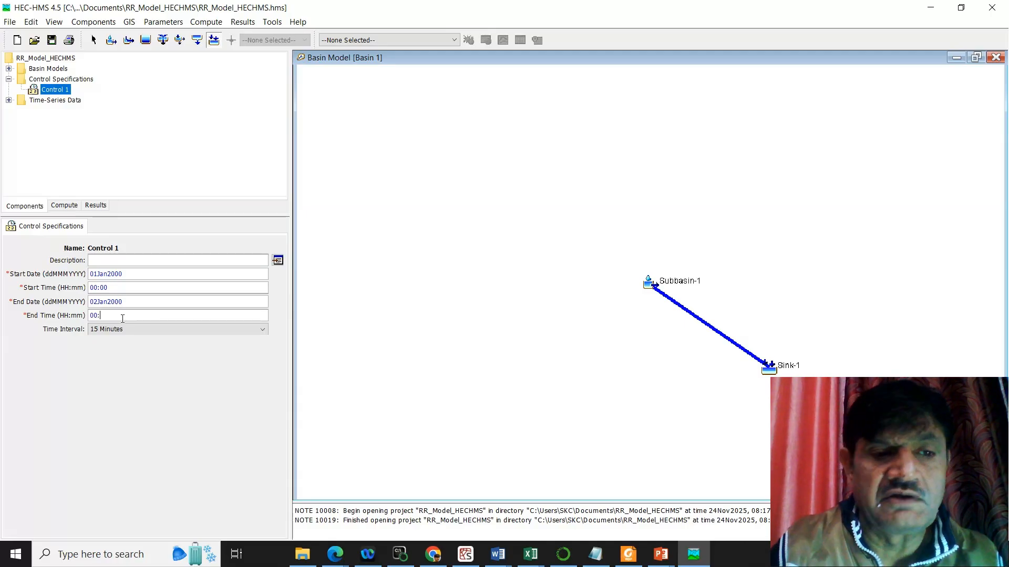
{"action": "type", "text": "00"}
Step: Set the time interval of Control 1 to 1 Hour and collapse the control specifications
{"action": "left_click", "coordinate": [218, 330]}
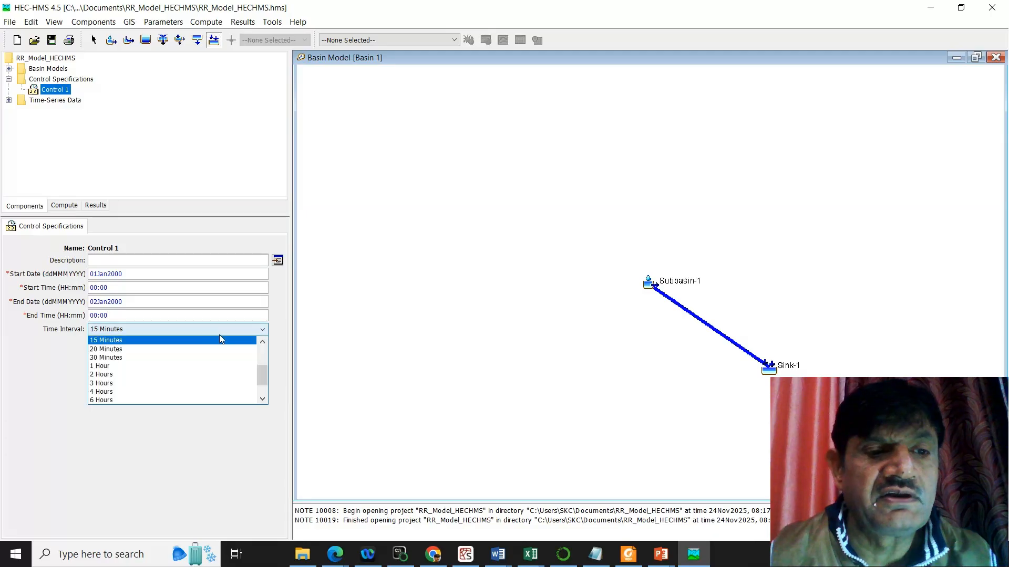
{"action": "left_click", "coordinate": [129, 366]}
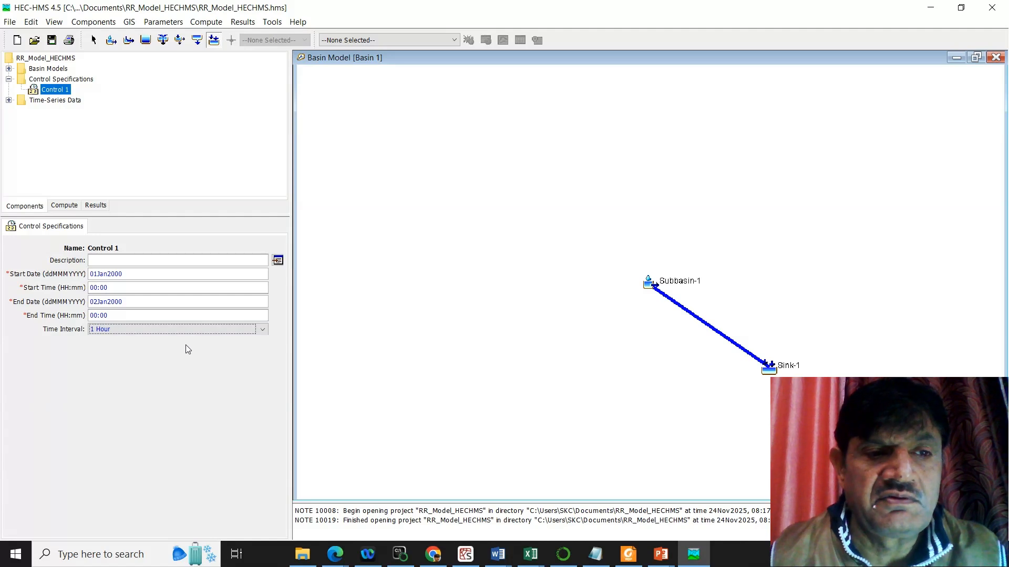
{"action": "left_click", "coordinate": [82, 80]}
{"action": "left_click", "coordinate": [67, 90]}
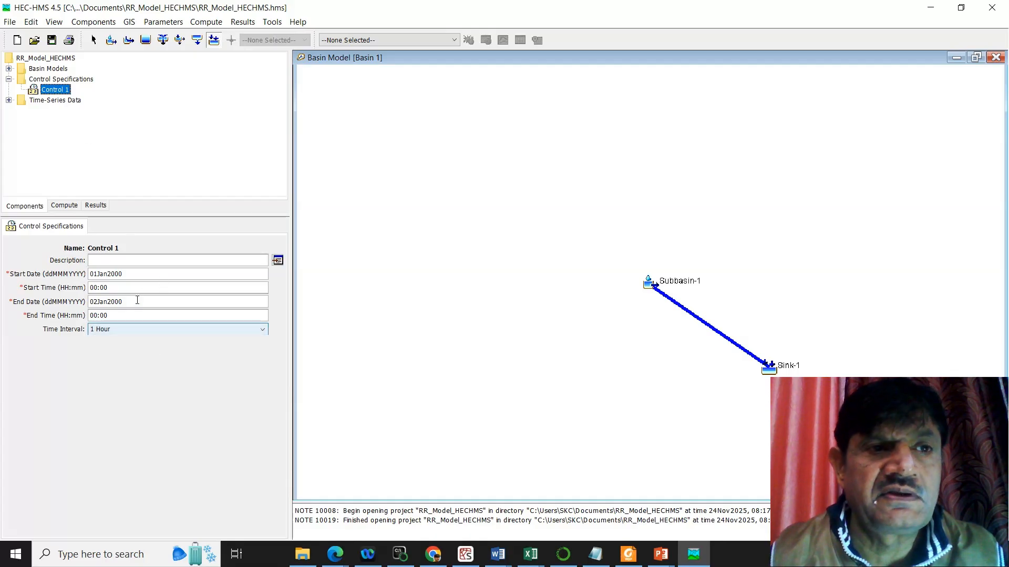
{"action": "left_click", "coordinate": [9, 80]}
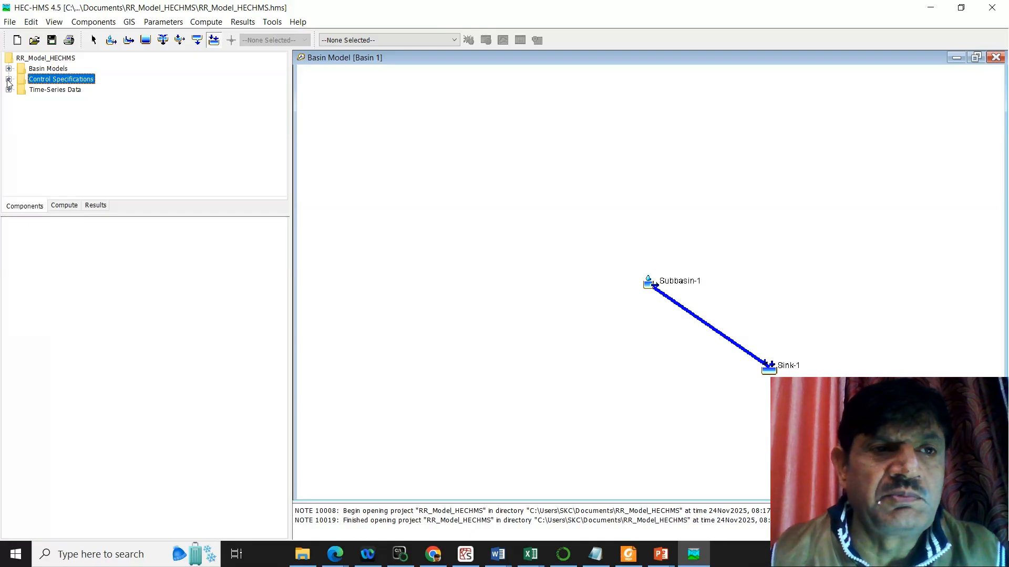
Step: Create a new meteorologic model named Met 1
{"action": "left_click", "coordinate": [92, 25]}
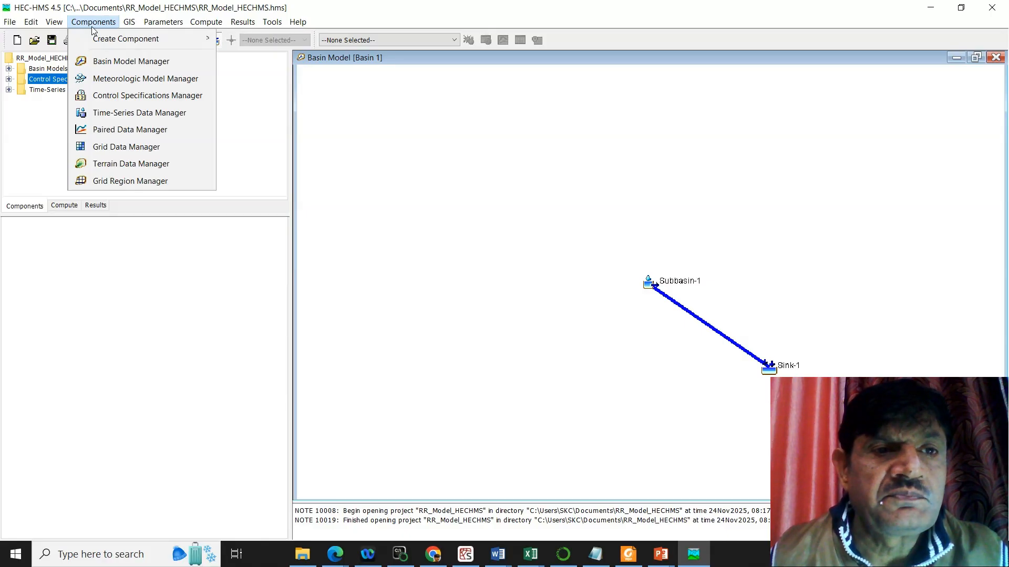
{"action": "left_click", "coordinate": [153, 78]}
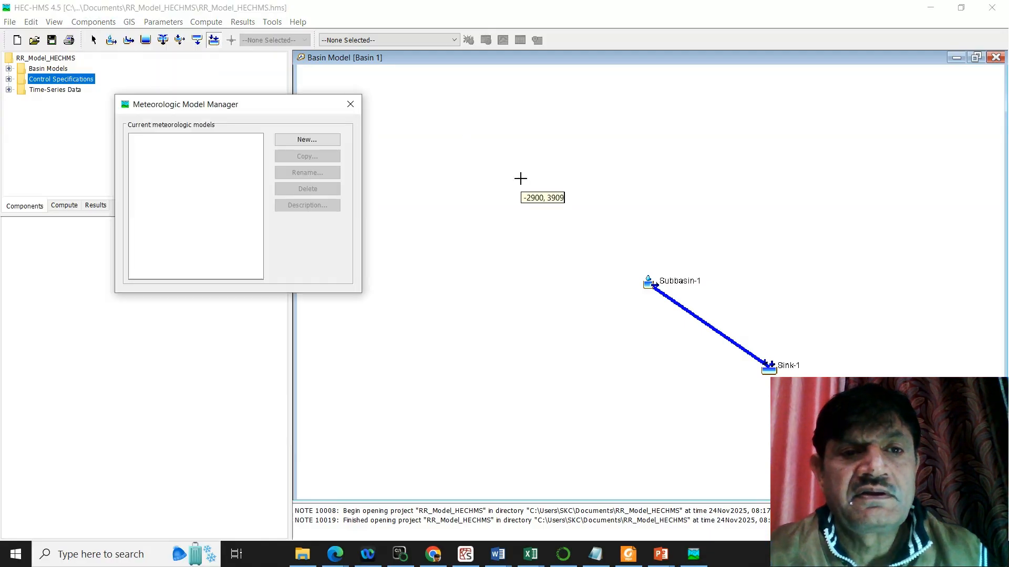
{"action": "left_click", "coordinate": [315, 141]}
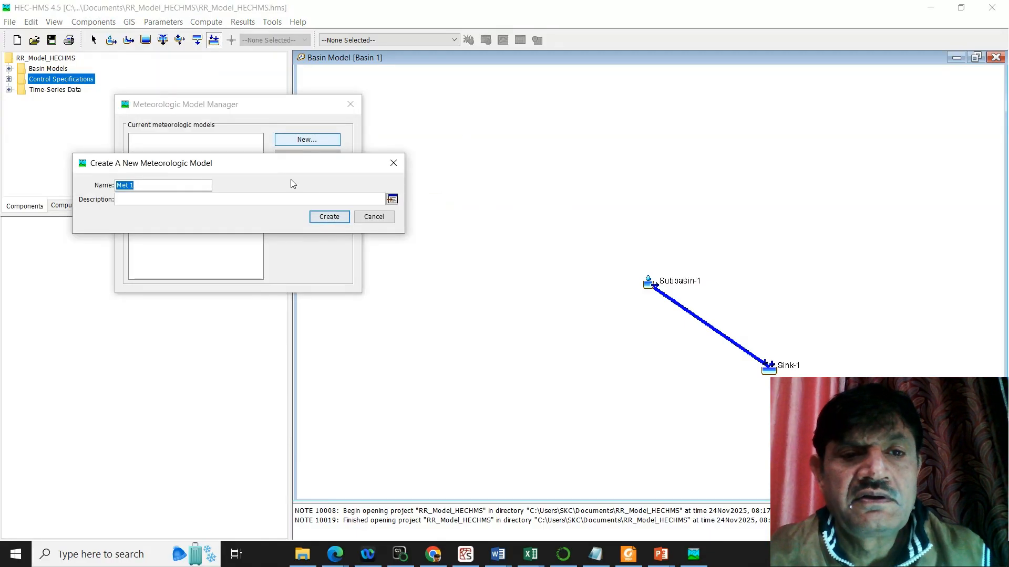
{"action": "left_click", "coordinate": [334, 219]}
{"action": "left_click", "coordinate": [353, 104]}
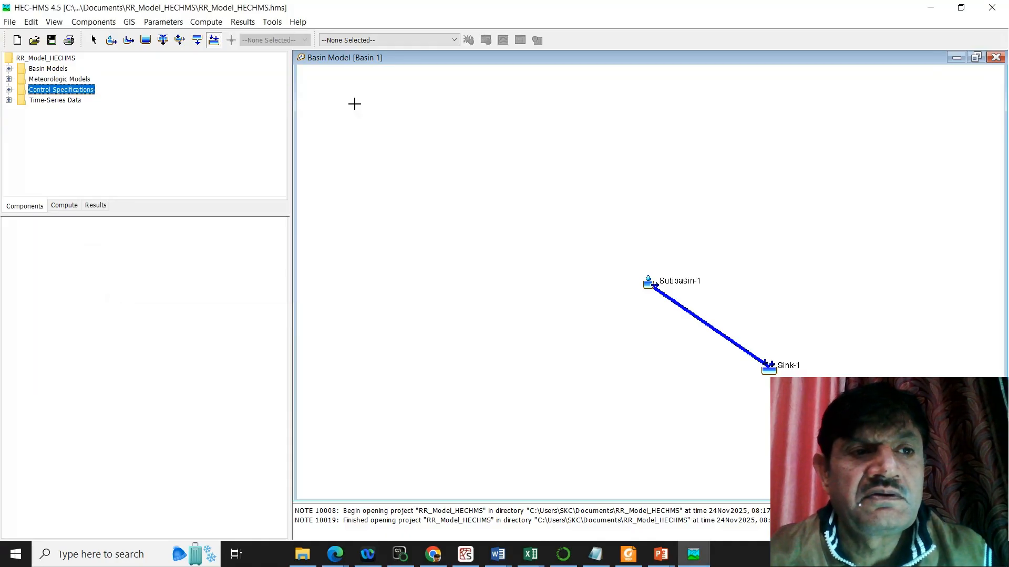
Step: Set Met 1 to include the subbasins of Basin 1
{"action": "left_click", "coordinate": [9, 79]}
{"action": "left_click", "coordinate": [50, 90]}
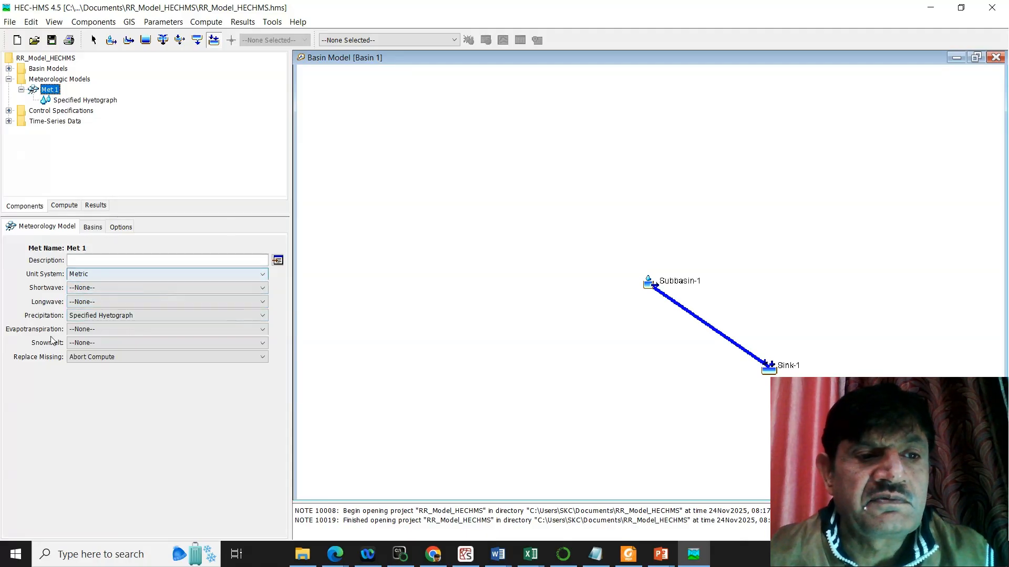
{"action": "left_click", "coordinate": [94, 227]}
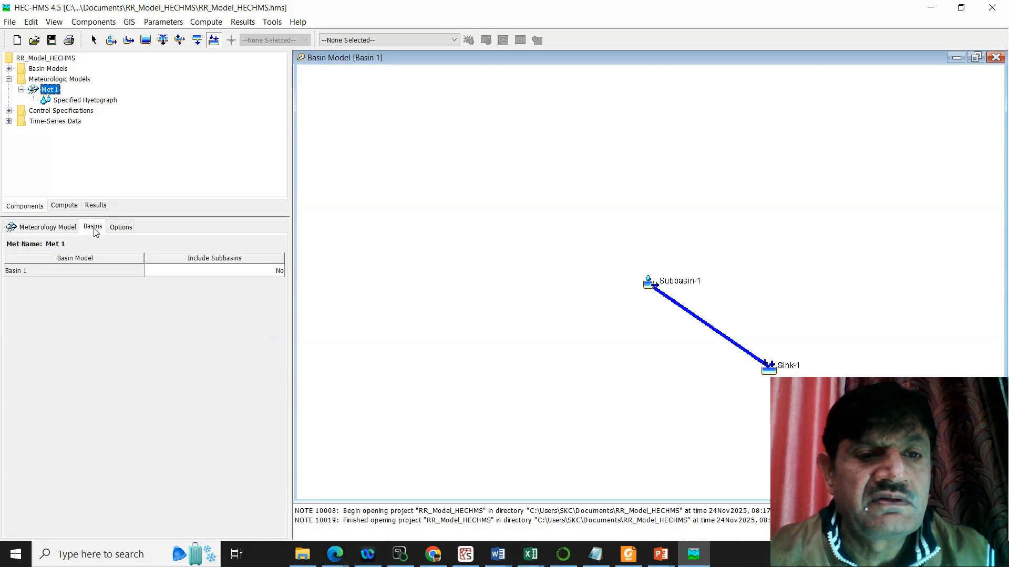
{"action": "left_click", "coordinate": [273, 271]}
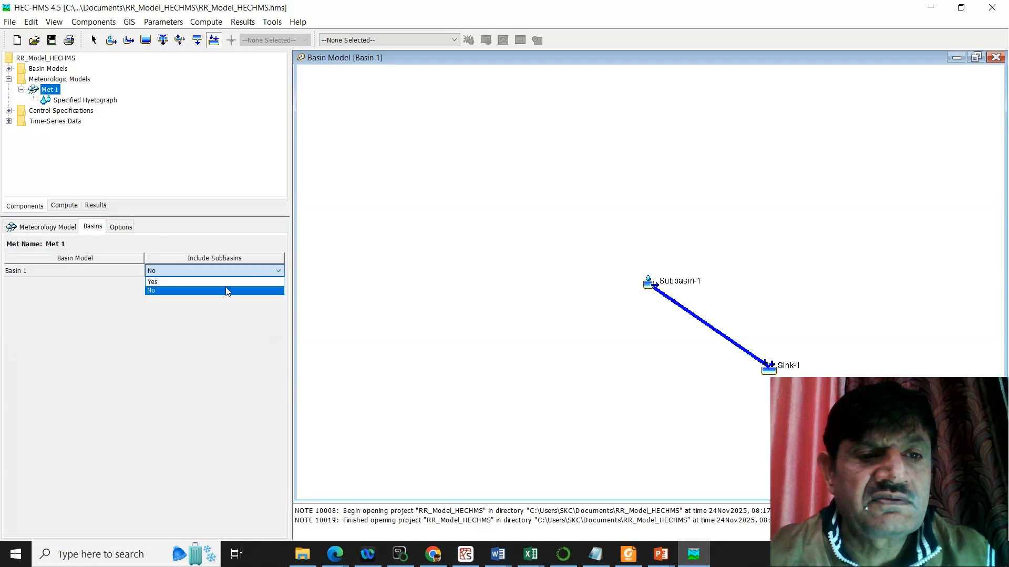
{"action": "left_click", "coordinate": [244, 282]}
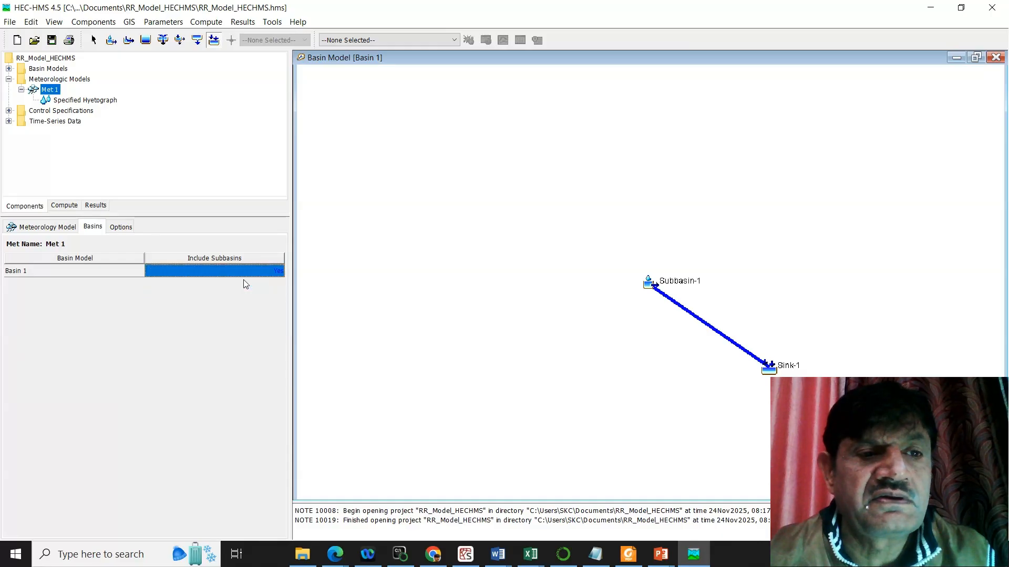
Step: Assign Gage 1_Precipitation to Subbasin-1 in the specified hyetograph of Met 1 and collapse the meteorologic models
{"action": "left_click", "coordinate": [104, 101]}
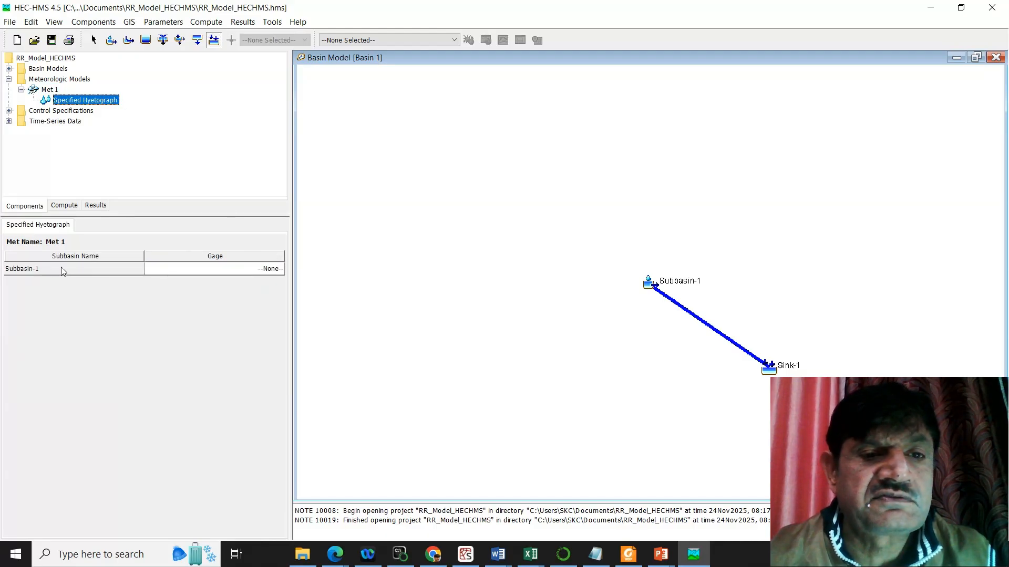
{"action": "left_click", "coordinate": [272, 269]}
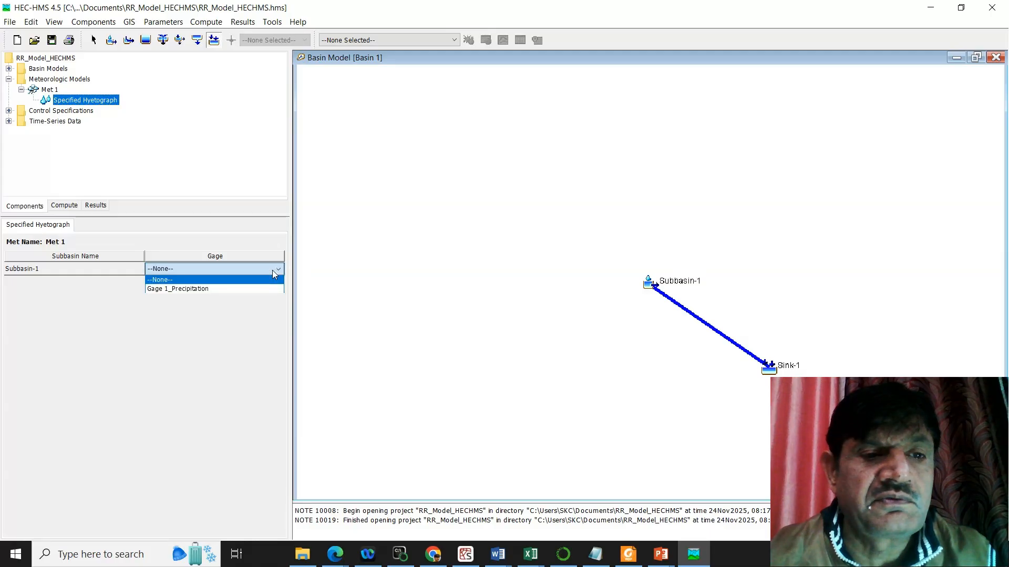
{"action": "left_click", "coordinate": [215, 290]}
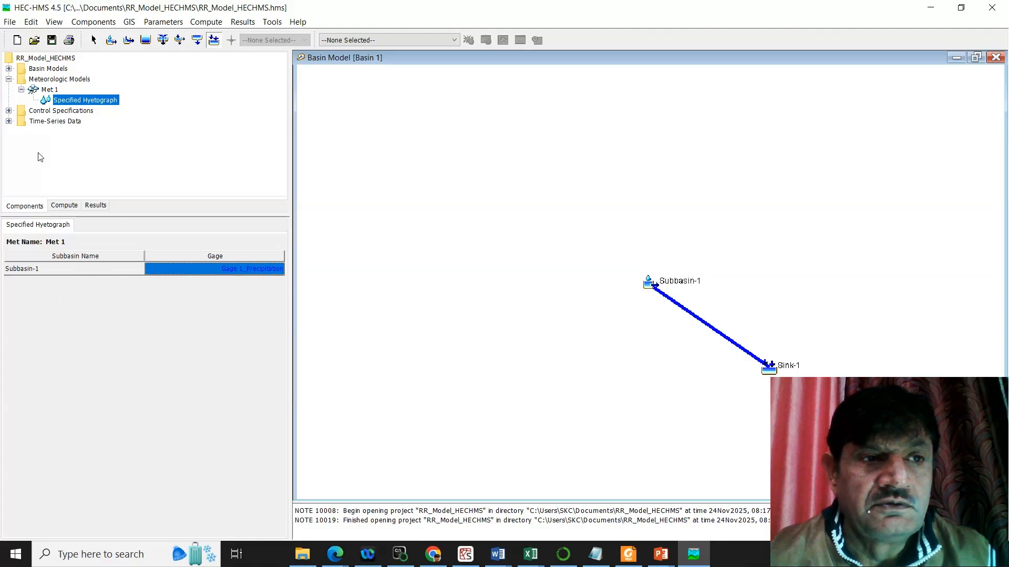
{"action": "double_click", "coordinate": [47, 79]}
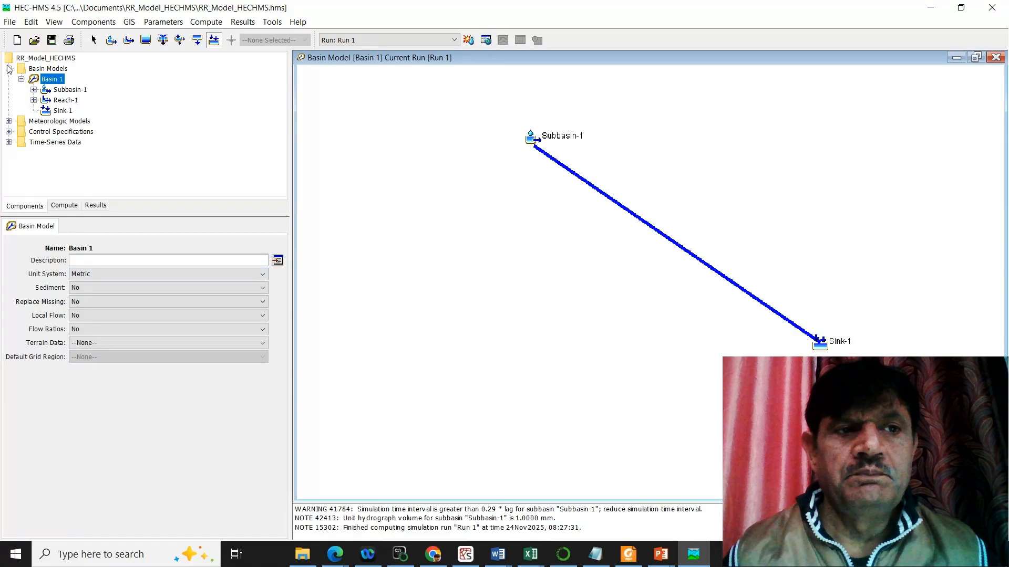
{"action": "left_click", "coordinate": [8, 68]}
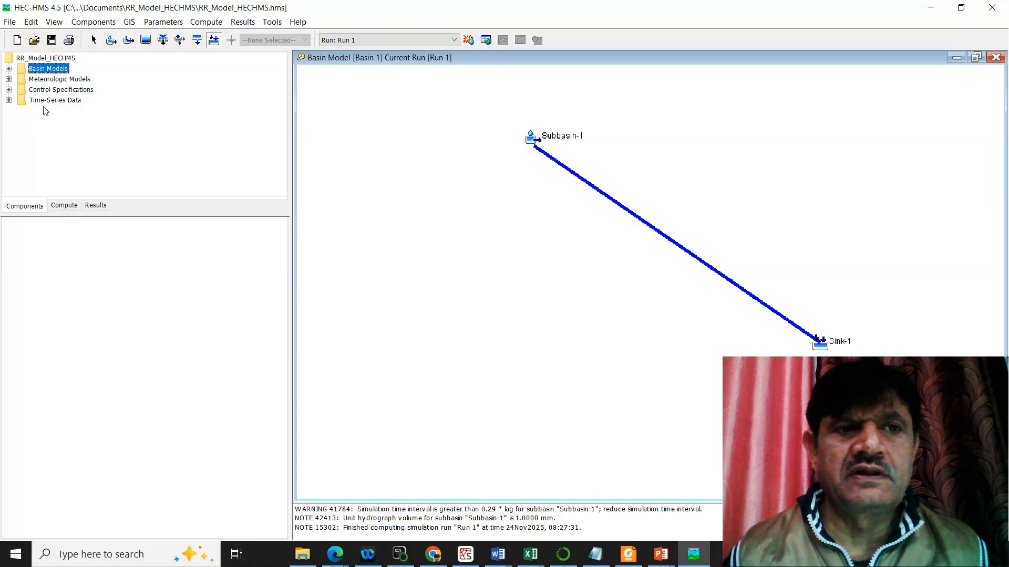
Step: Create a simulation run named Run 2 using Basin 1, Met 1 and Control 1
{"action": "left_click", "coordinate": [209, 24]}
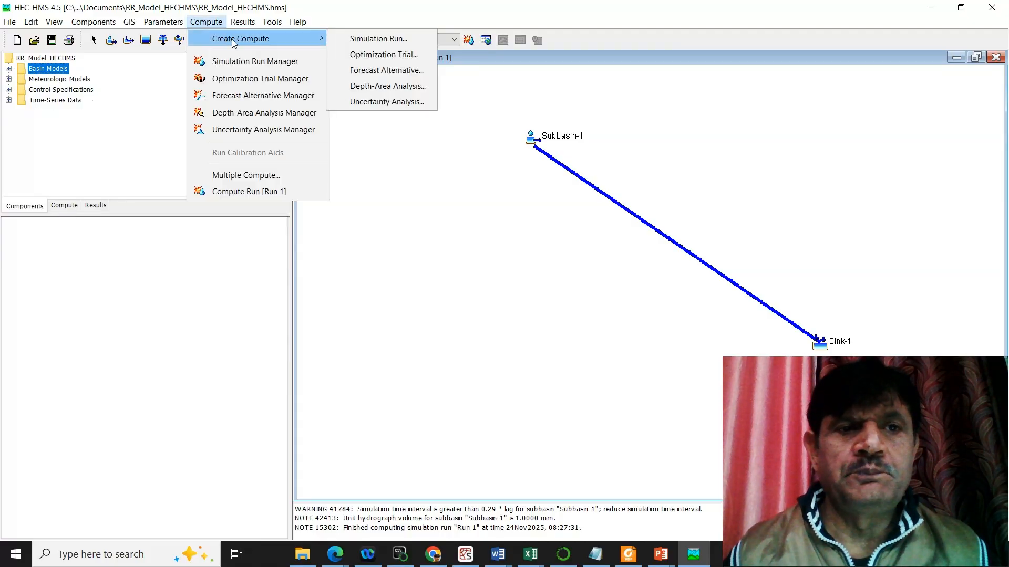
{"action": "left_click", "coordinate": [374, 42]}
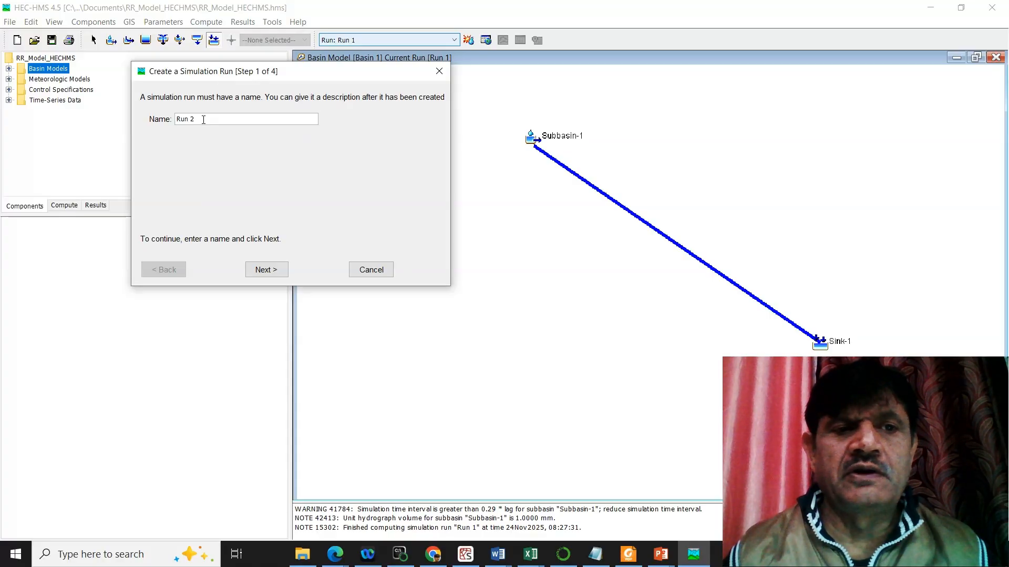
{"action": "left_click", "coordinate": [282, 273]}
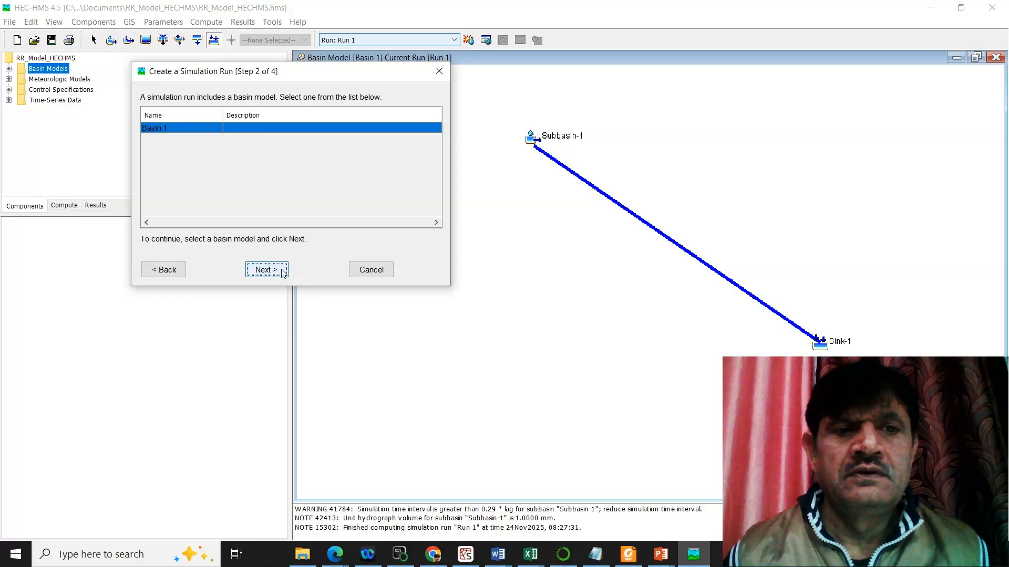
{"action": "left_click", "coordinate": [283, 273]}
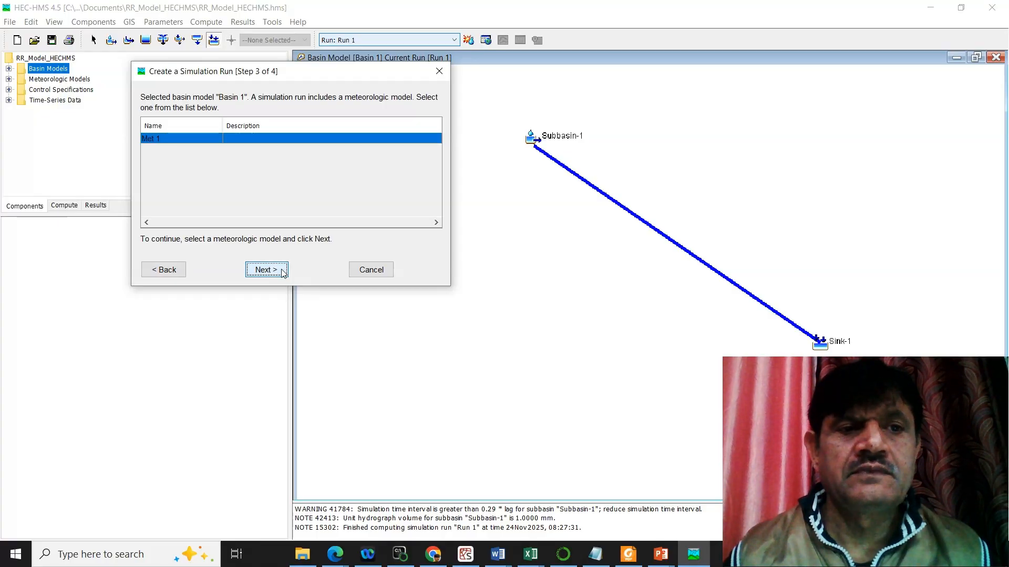
{"action": "left_click", "coordinate": [283, 273]}
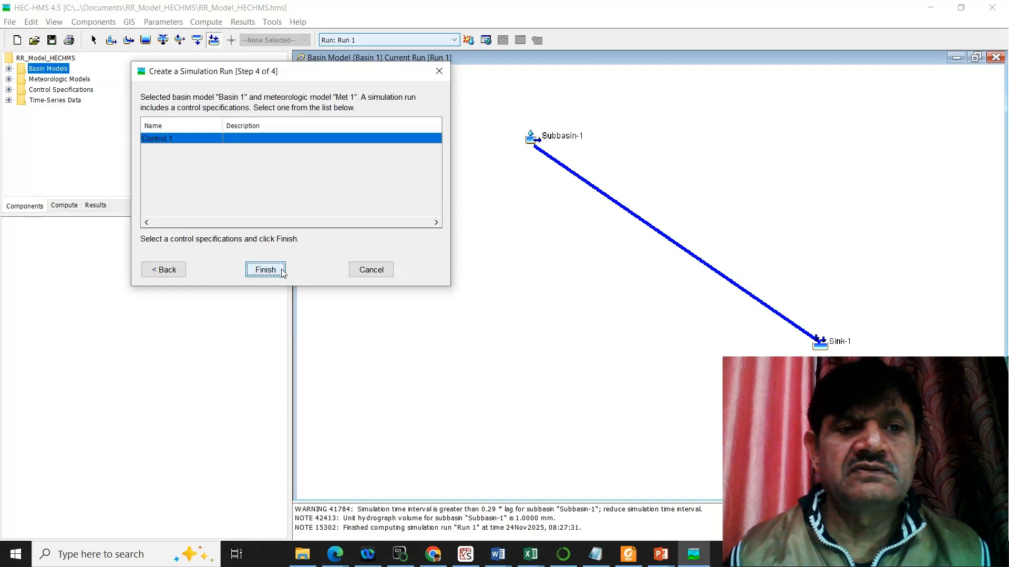
{"action": "left_click", "coordinate": [265, 270]}
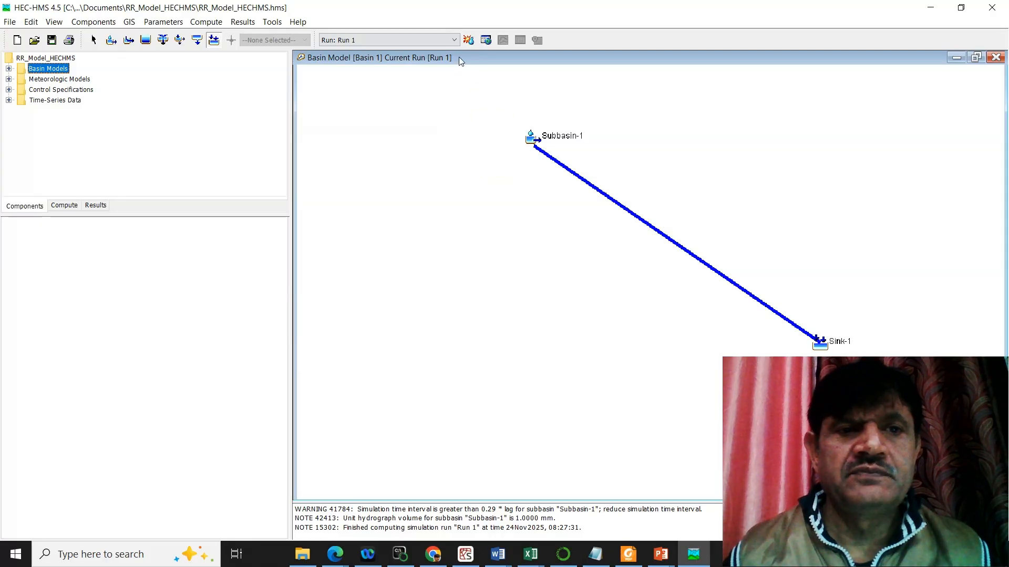
Step: Select Run 2 as the current run, compute all its elements and dismiss the progress window
{"action": "left_click", "coordinate": [455, 41]}
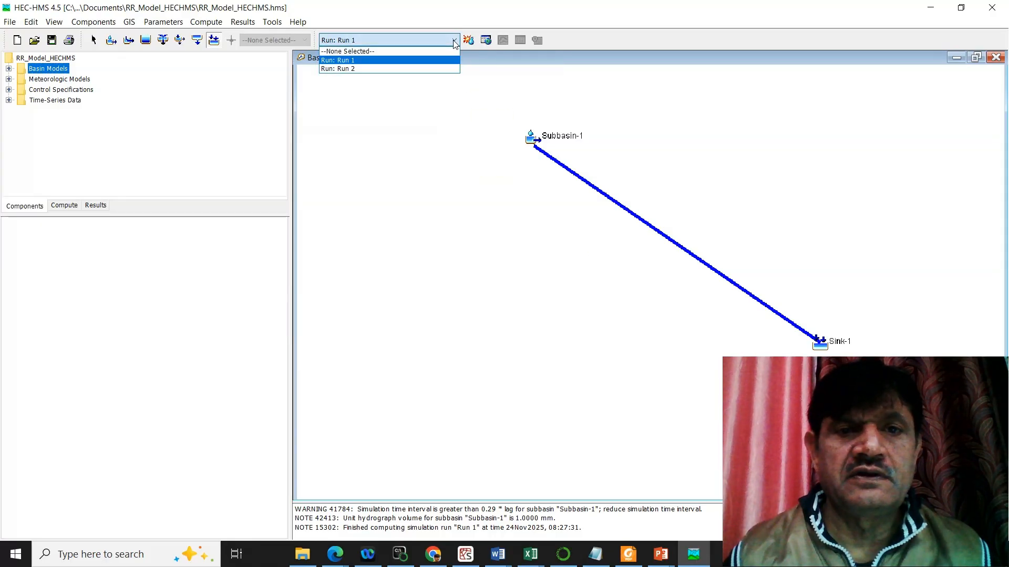
{"action": "left_click", "coordinate": [365, 77]}
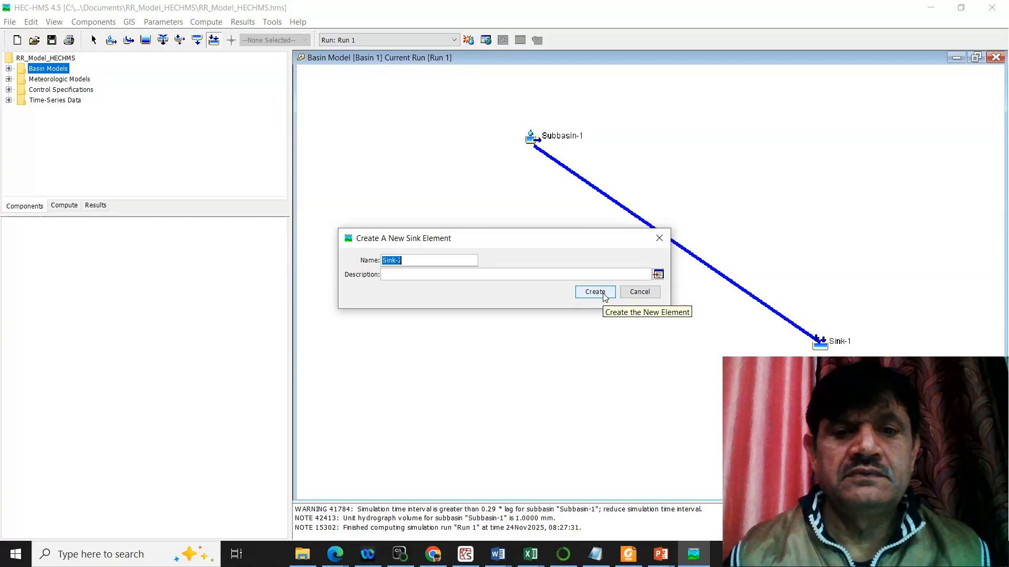
{"action": "left_click", "coordinate": [659, 239]}
{"action": "left_click", "coordinate": [393, 37]}
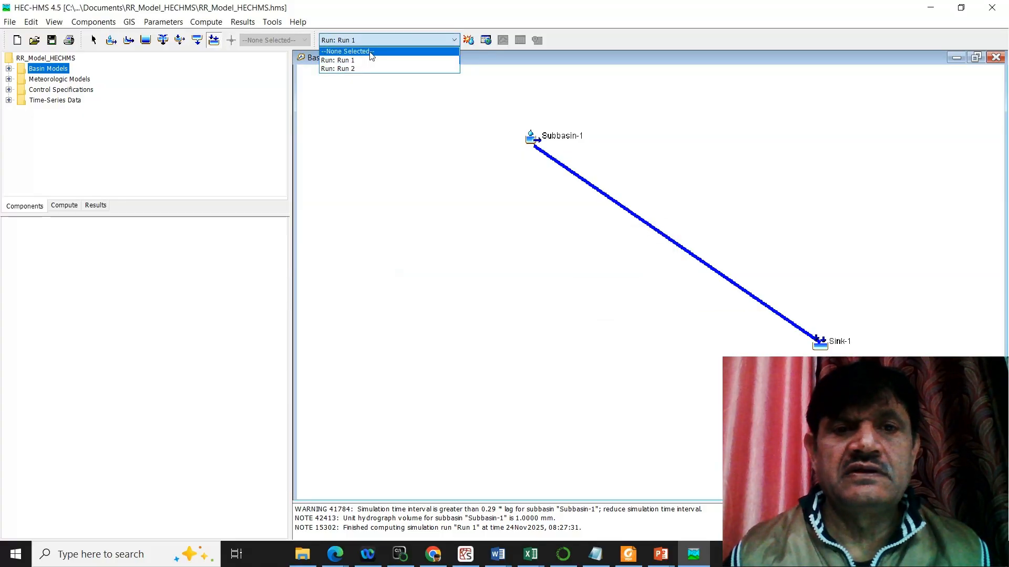
{"action": "left_click", "coordinate": [362, 70]}
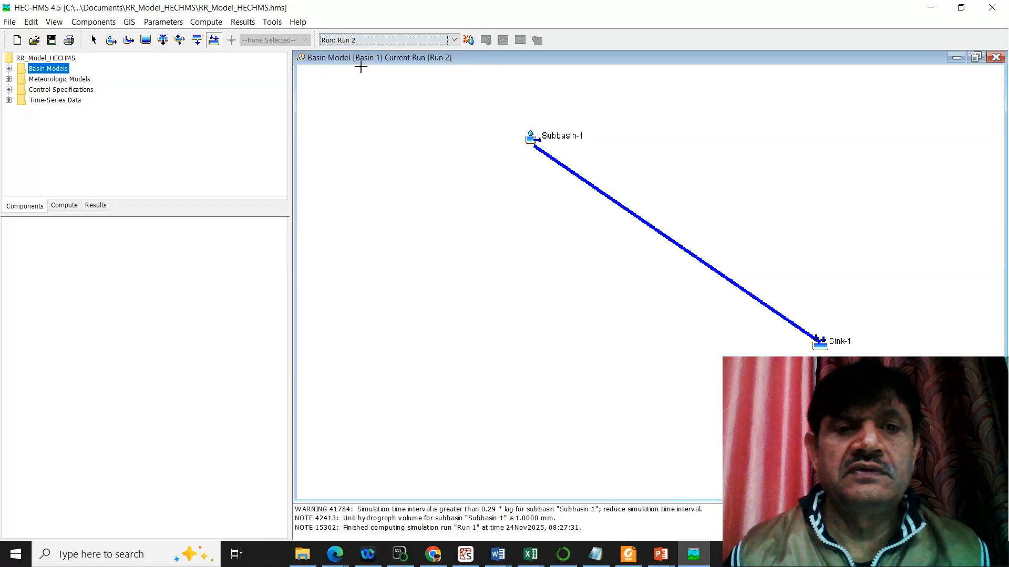
{"action": "left_click", "coordinate": [467, 42]}
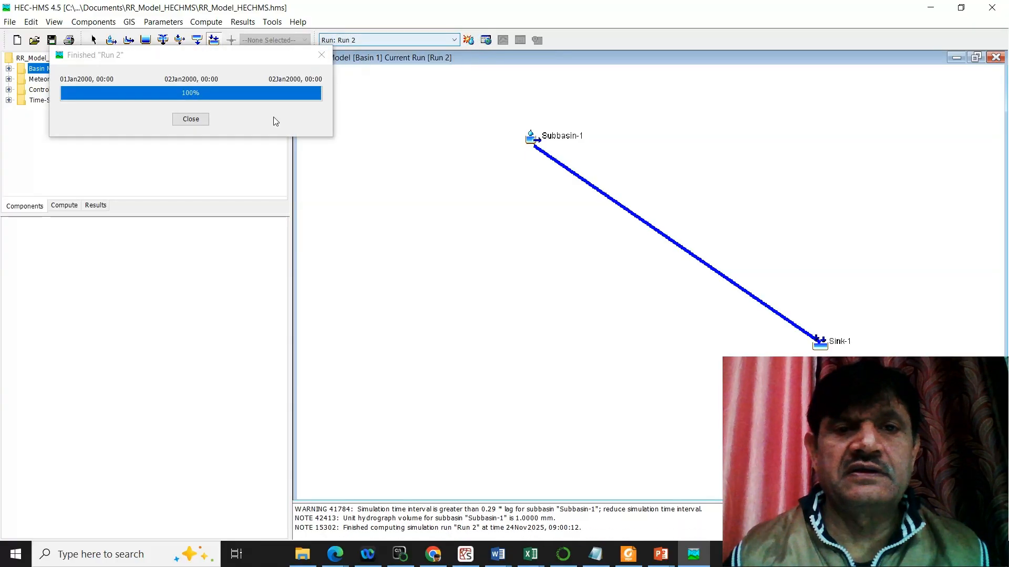
{"action": "left_click", "coordinate": [191, 127]}
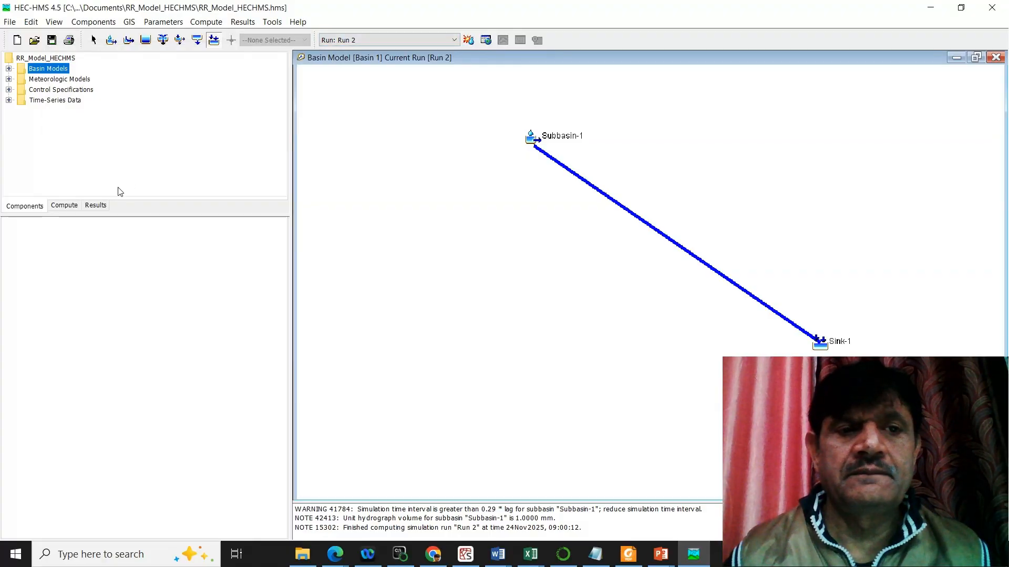
Step: Collapse the Run 1 results and view the global summary of Run 2
{"action": "left_click", "coordinate": [95, 206]}
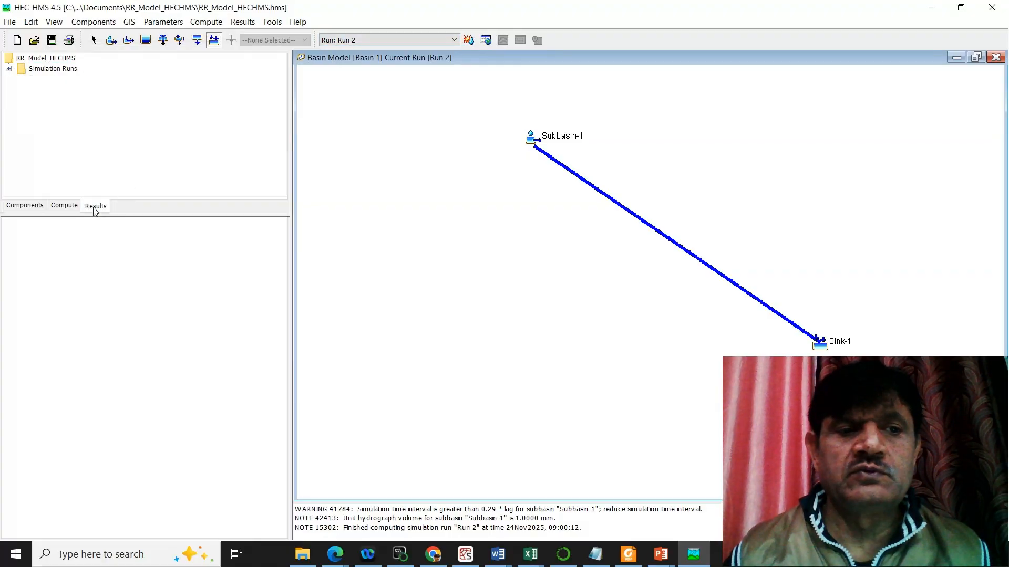
{"action": "left_click", "coordinate": [9, 70]}
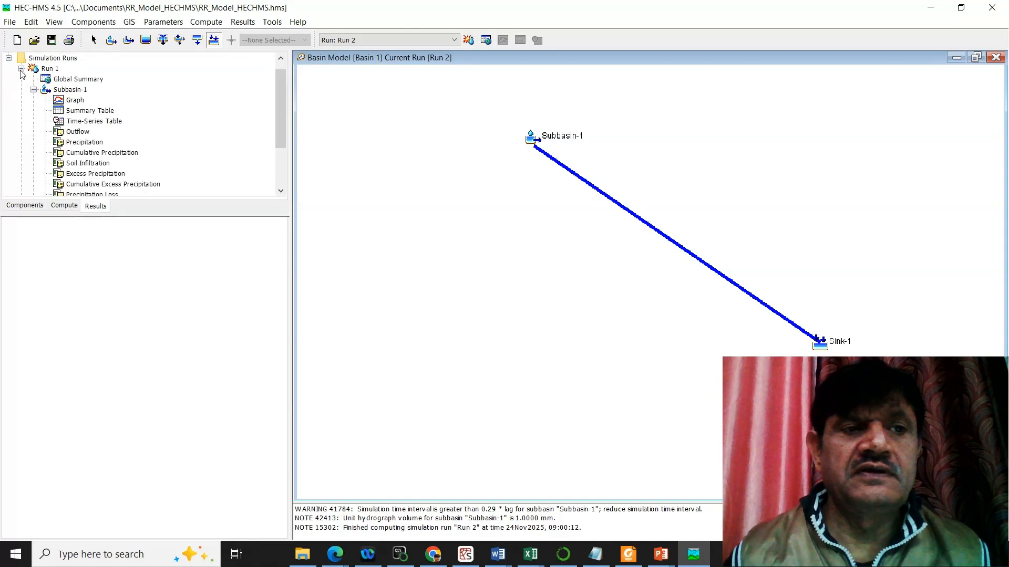
{"action": "left_click", "coordinate": [21, 68]}
{"action": "double_click", "coordinate": [37, 90]}
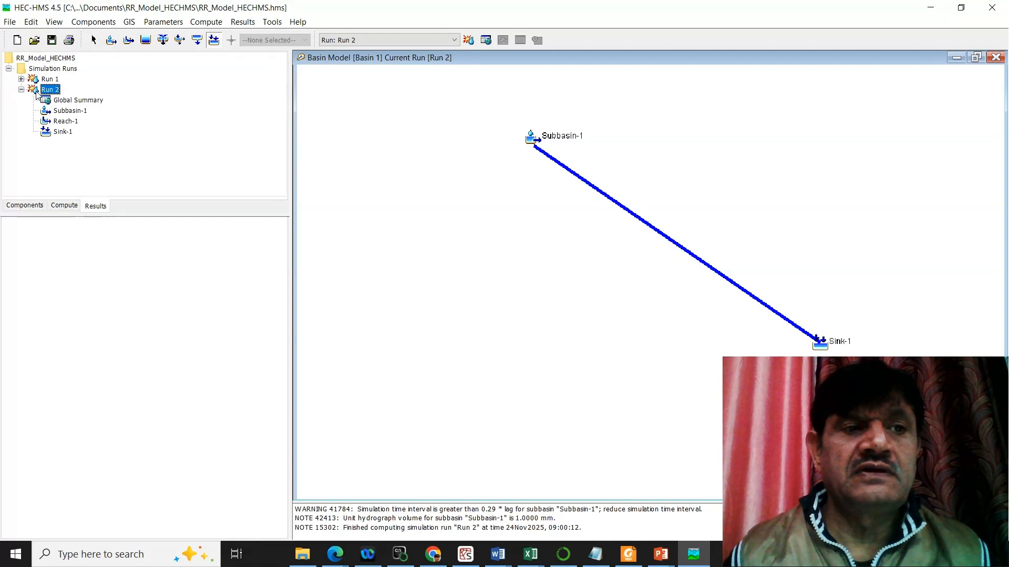
{"action": "left_click", "coordinate": [77, 100]}
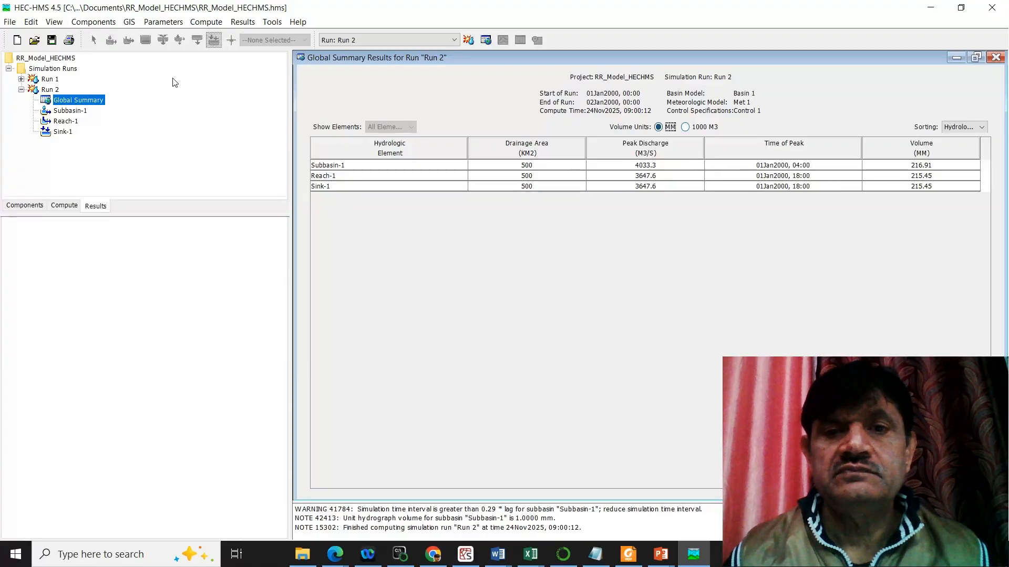
Step: Examine the graph, summary table and time-series table of Subbasin-1 for Run 2
{"action": "double_click", "coordinate": [83, 114]}
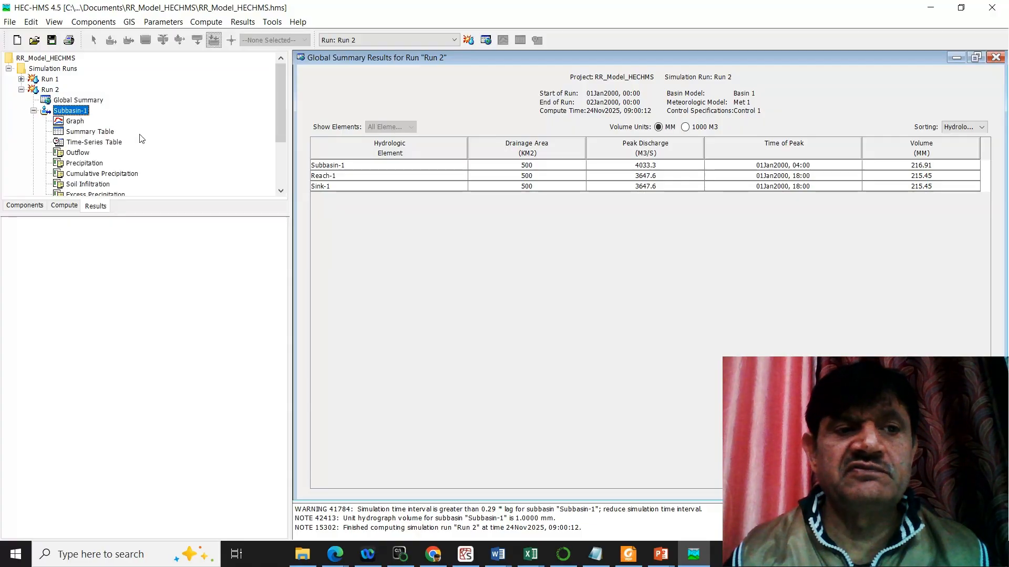
{"action": "left_click", "coordinate": [75, 121]}
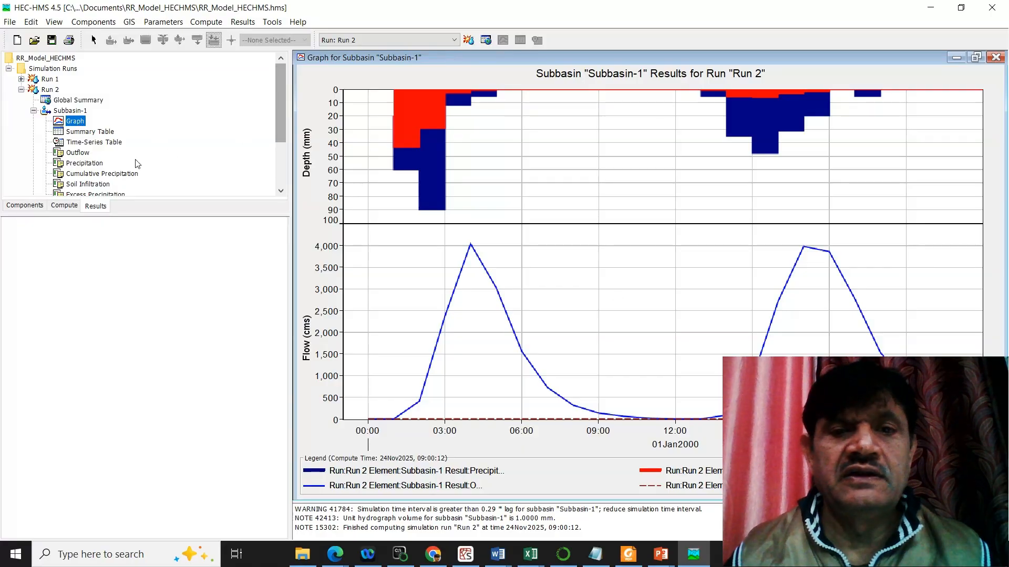
{"action": "left_click", "coordinate": [94, 135]}
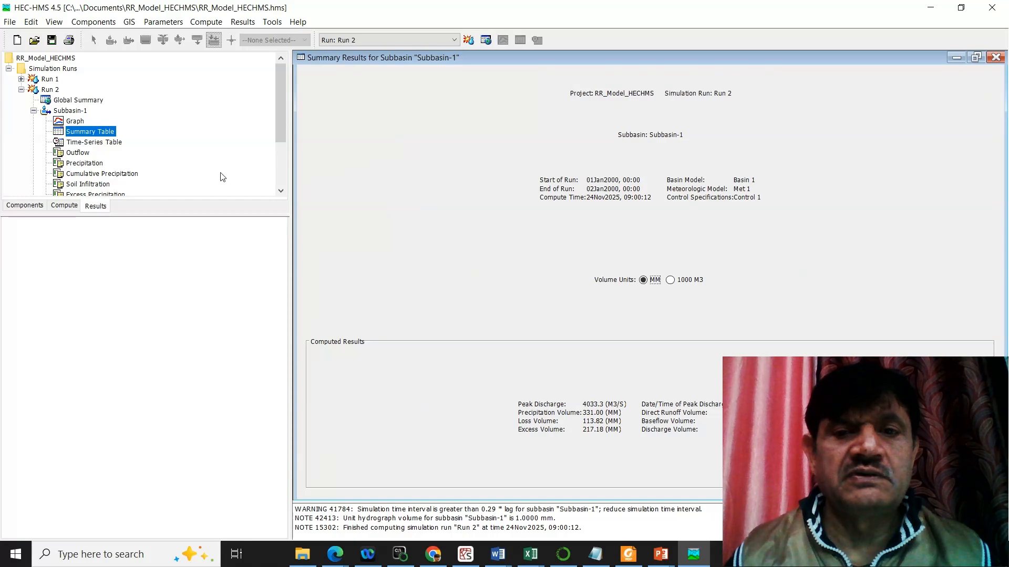
{"action": "left_click", "coordinate": [94, 142]}
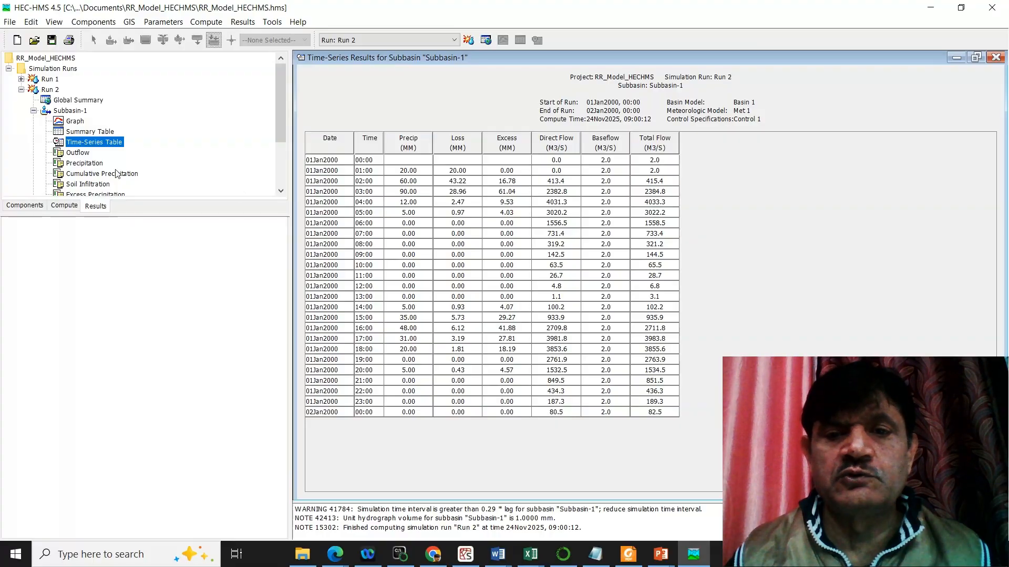
Step: Expand the Reach-1 results of Run 2 and view the reach's flow graph
{"action": "scroll", "coordinate": [117, 173], "scroll_direction": "down", "scroll_amount": 1}
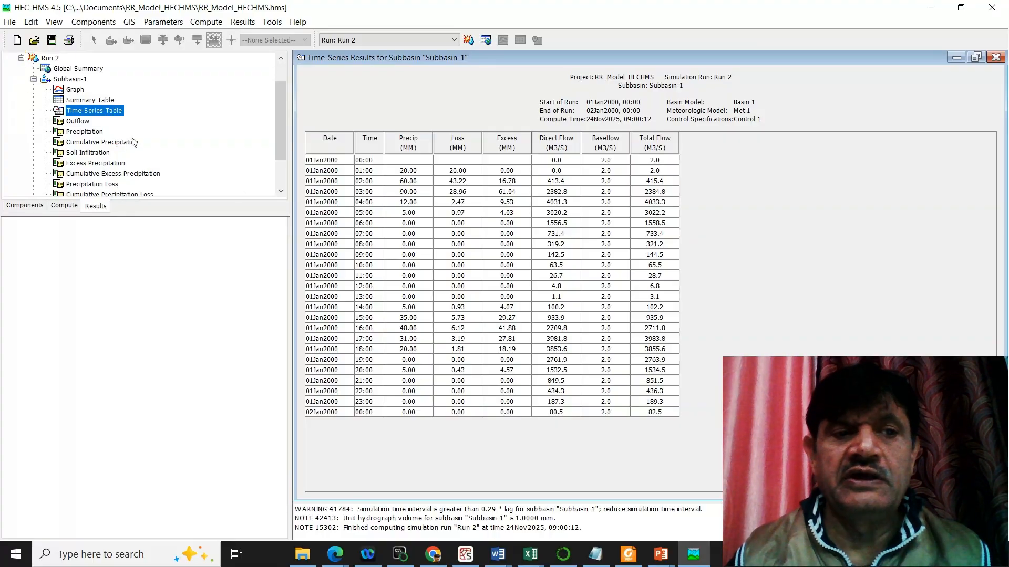
{"action": "scroll", "coordinate": [113, 167], "scroll_direction": "down", "scroll_amount": 2}
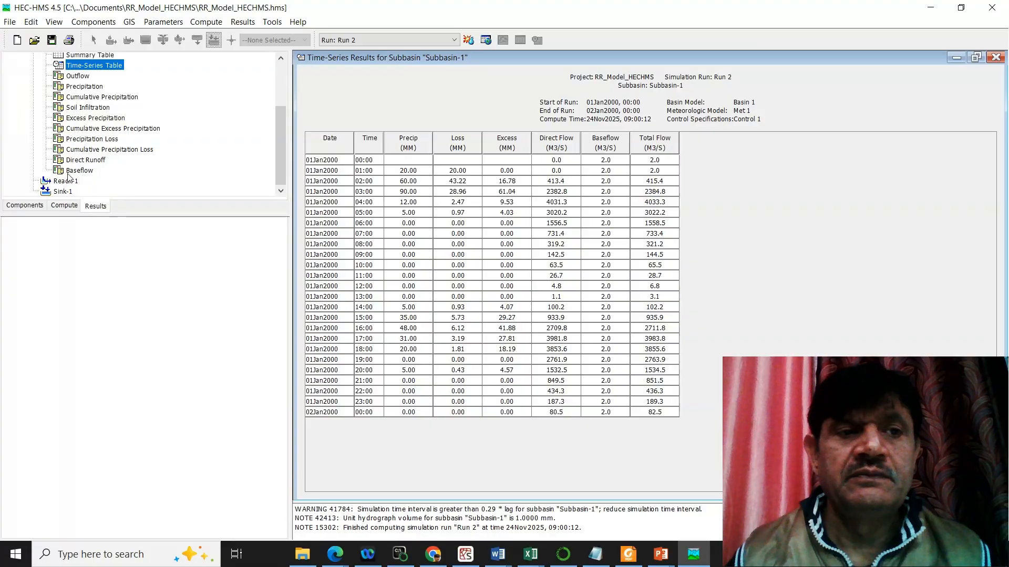
{"action": "left_click", "coordinate": [67, 183]}
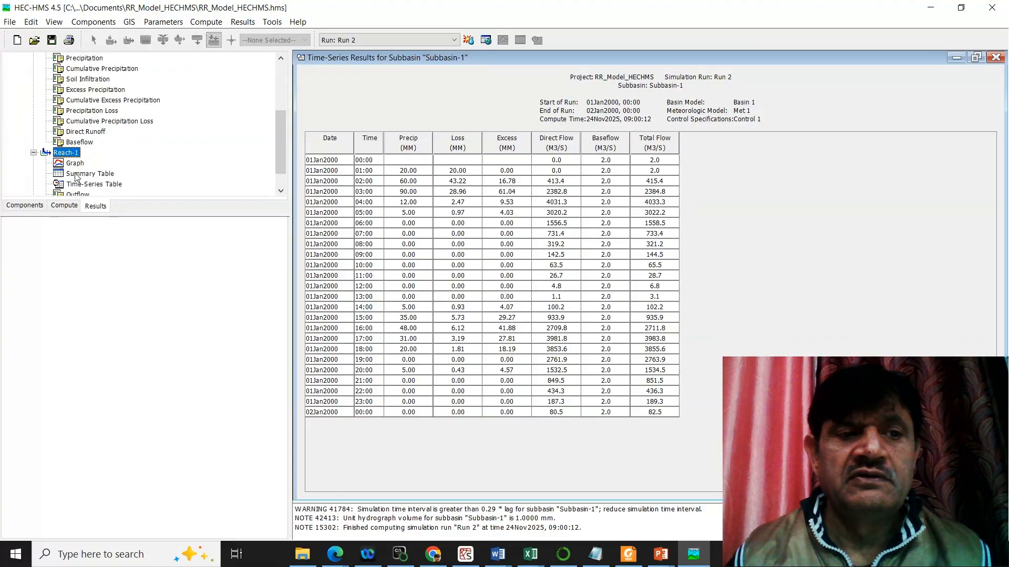
{"action": "left_click", "coordinate": [76, 166]}
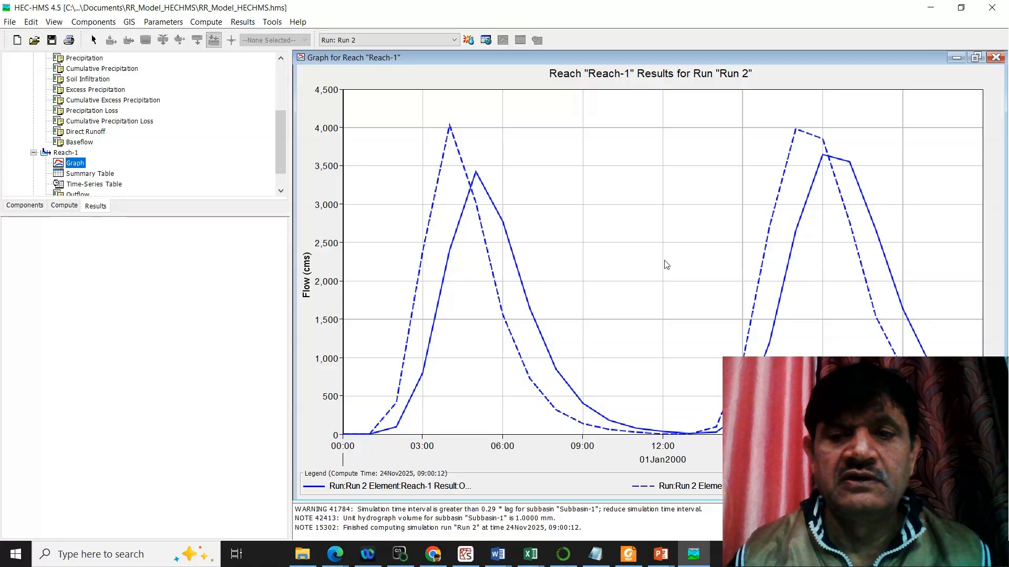
Step: Examine the graph, summary table, time-series table and outflow preview of Sink-1 for Run 2
{"action": "scroll", "coordinate": [157, 139], "scroll_direction": "down", "scroll_amount": 2}
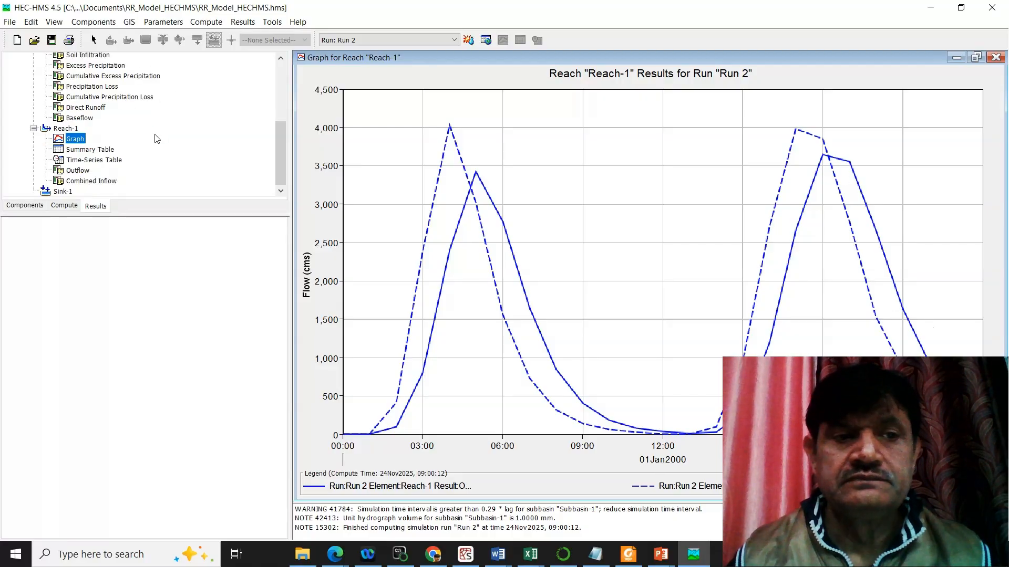
{"action": "double_click", "coordinate": [62, 192]}
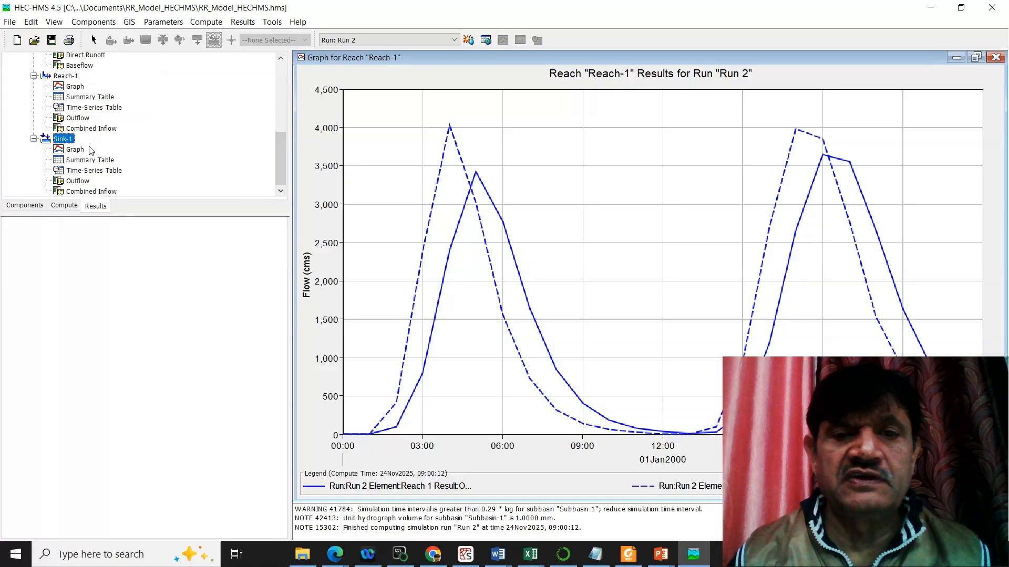
{"action": "left_click", "coordinate": [75, 150]}
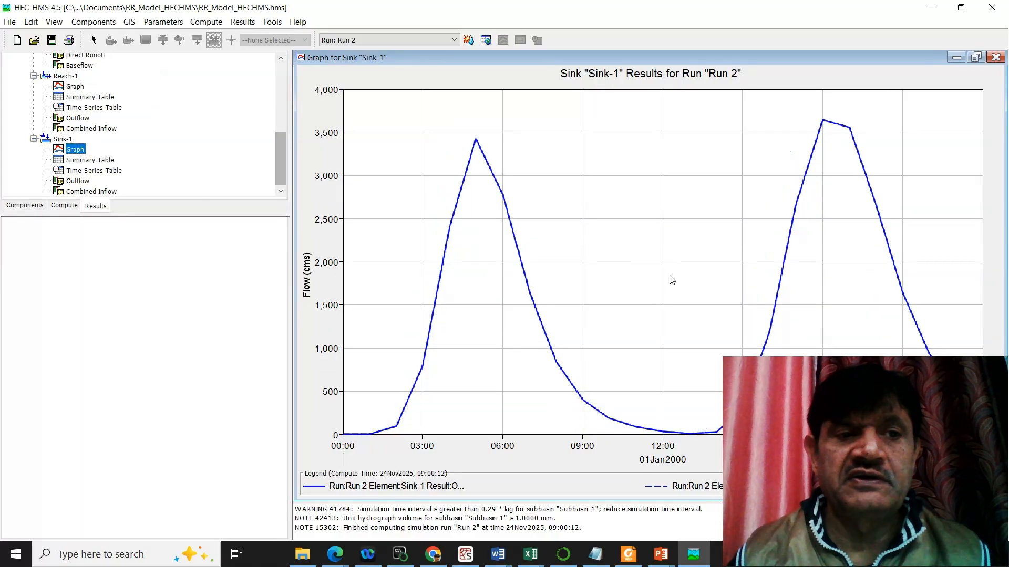
{"action": "left_click", "coordinate": [83, 161]}
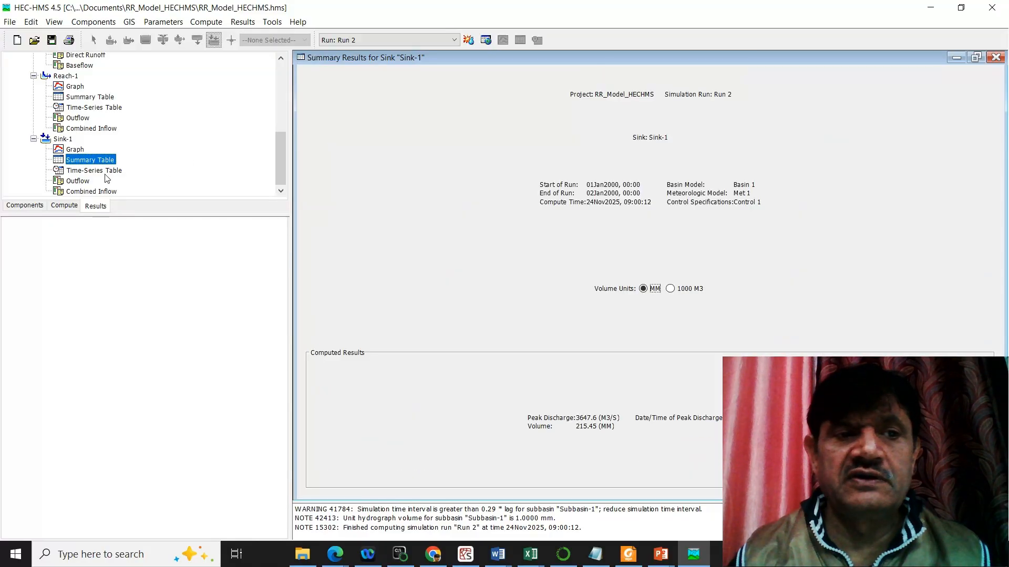
{"action": "left_click", "coordinate": [102, 172]}
{"action": "left_click", "coordinate": [82, 180]}
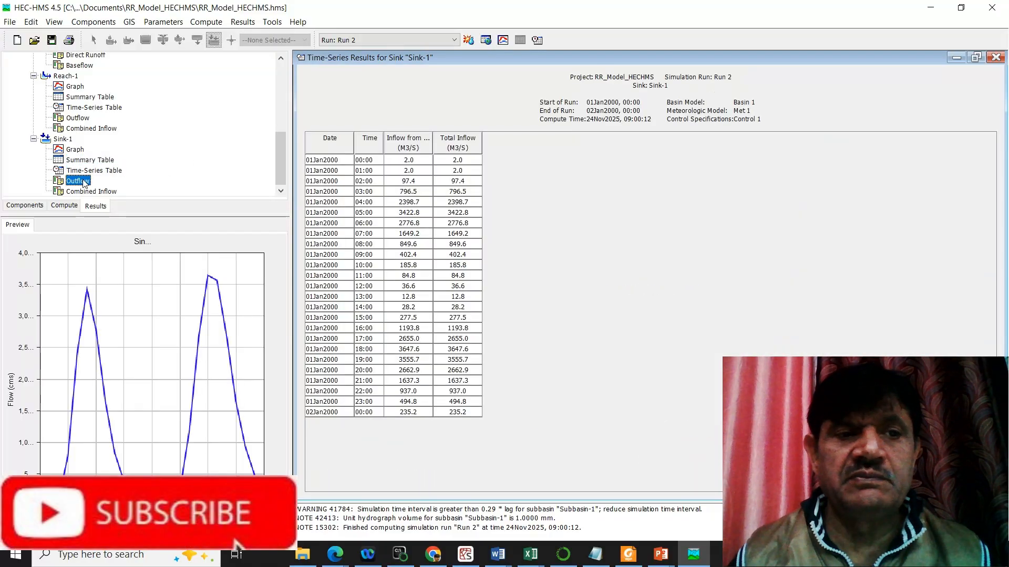